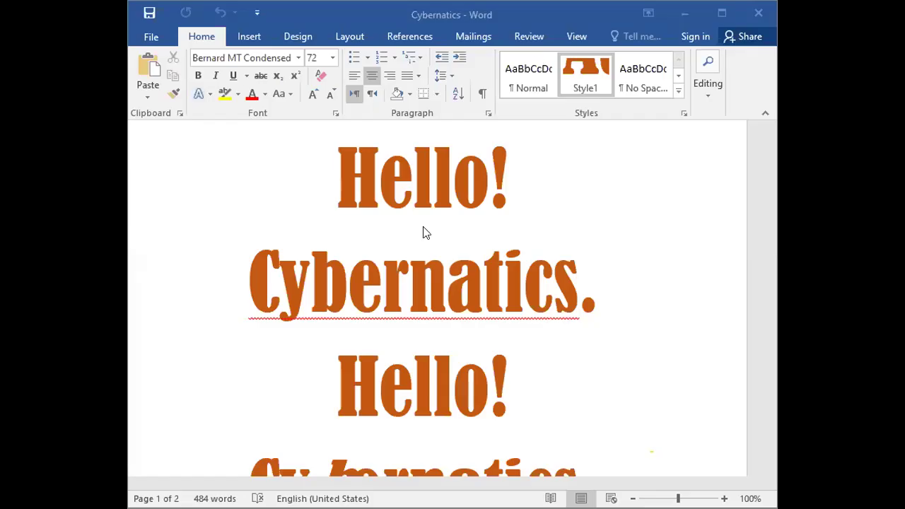
- Scroll down through the Cybernatics document to review it, then back up toward the top
scroll(427, 233, down, 3)
scroll(427, 236, down, 3)
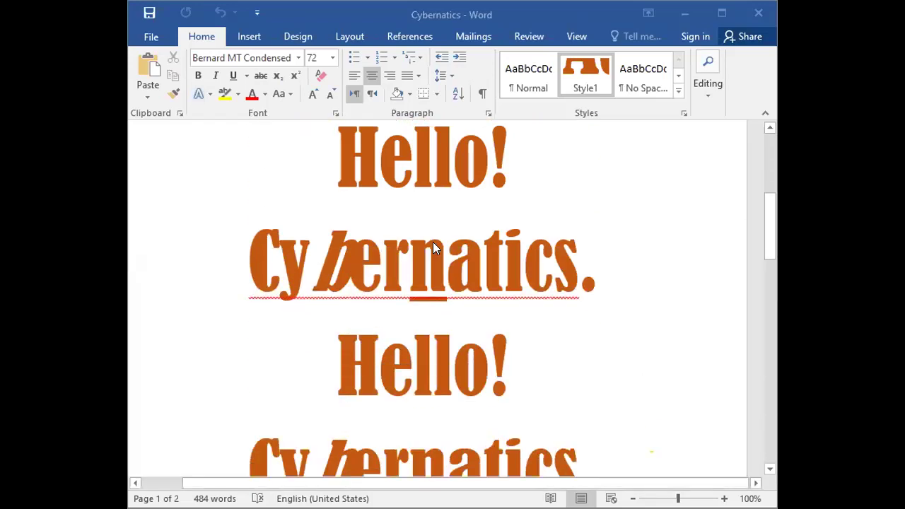
scroll(432, 241, down, 3)
scroll(434, 247, down, 3)
scroll(434, 254, down, 3)
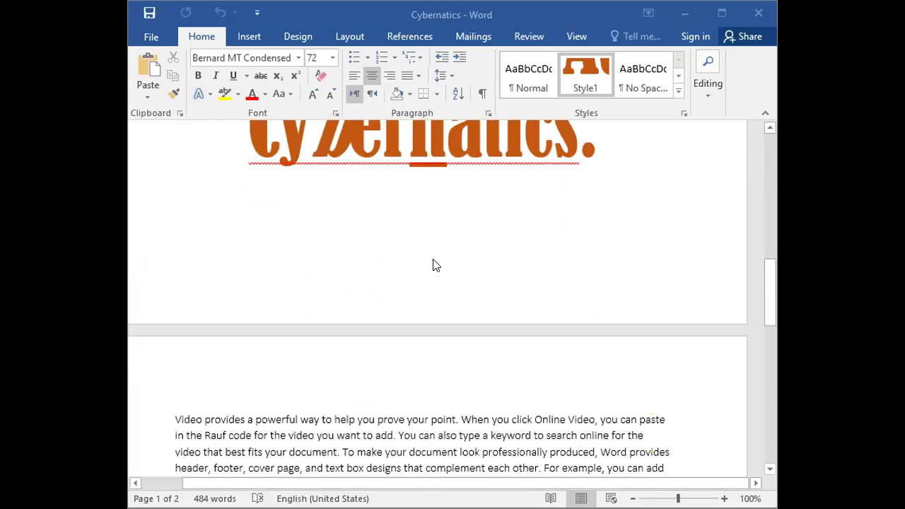
scroll(436, 265, down, 2)
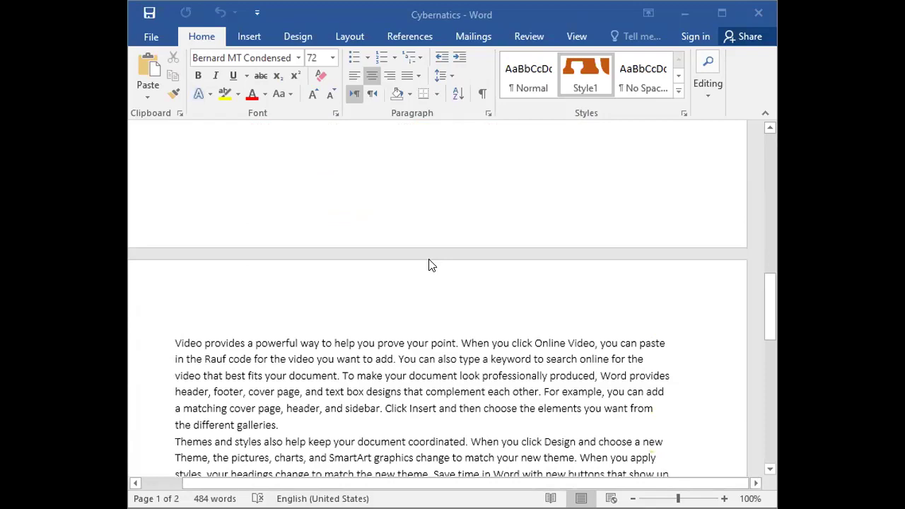
scroll(431, 267, down, 3)
scroll(440, 362, down, 2)
scroll(439, 362, down, 4)
scroll(445, 374, down, 3)
scroll(446, 374, up, 2)
scroll(455, 380, up, 2)
scroll(456, 378, up, 5)
scroll(454, 374, up, 10)
scroll(452, 371, up, 4)
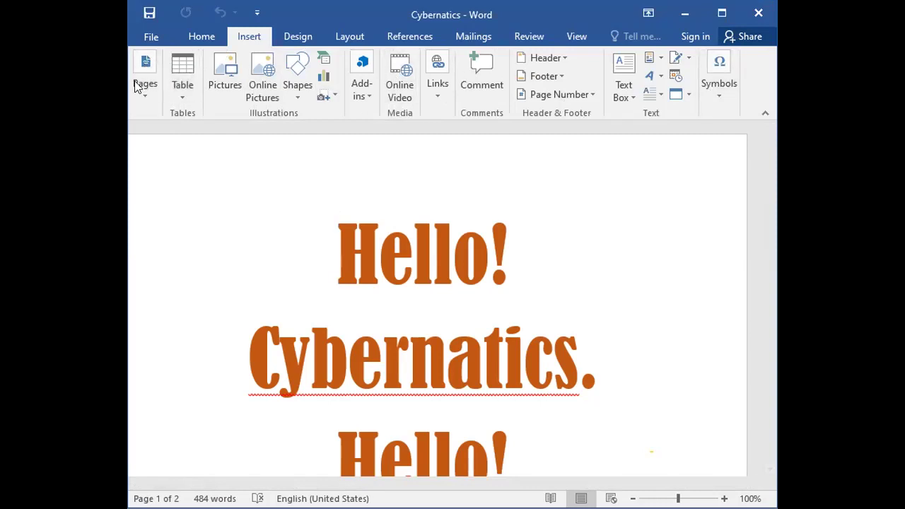
click(144, 90)
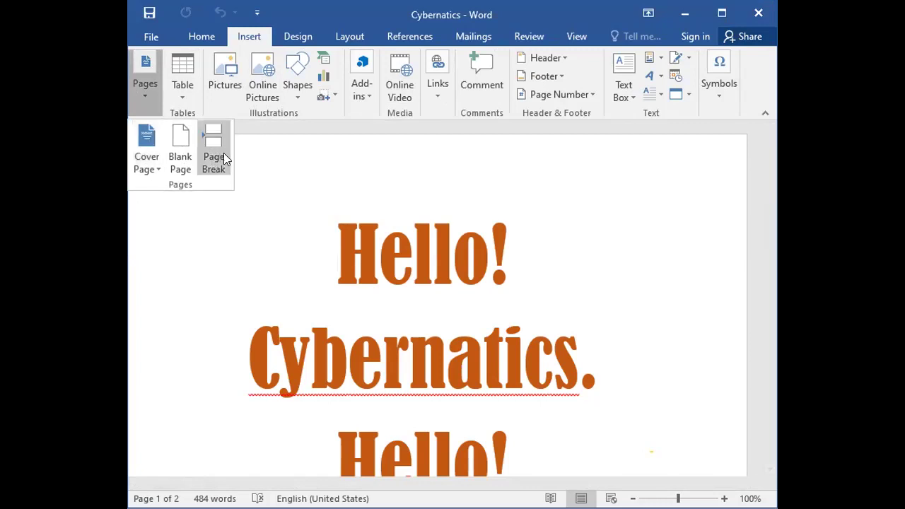
click(182, 93)
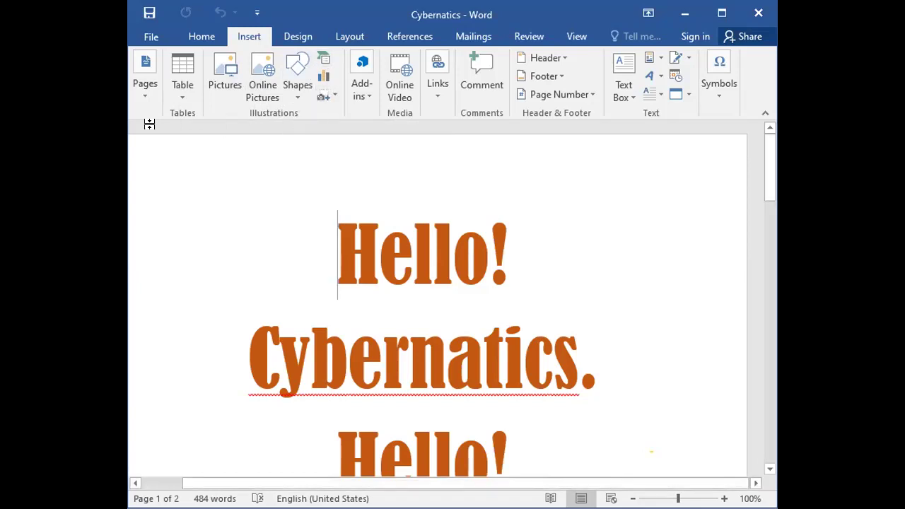
- Show the Pages choices (Cover Page, Blank Page, Page Break) and the cover page designs
scroll(339, 205, down, 3)
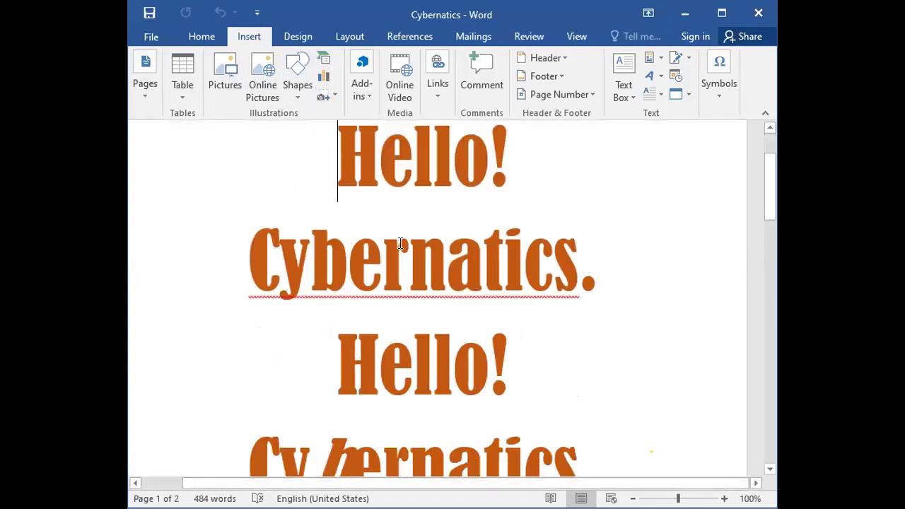
scroll(401, 245, down, 3)
scroll(401, 246, up, 3)
scroll(400, 245, up, 3)
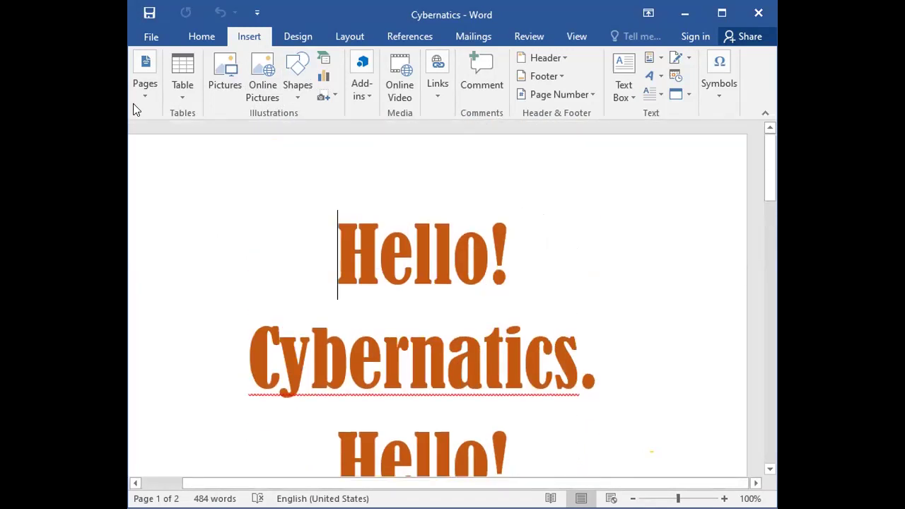
scroll(408, 315, down, 5)
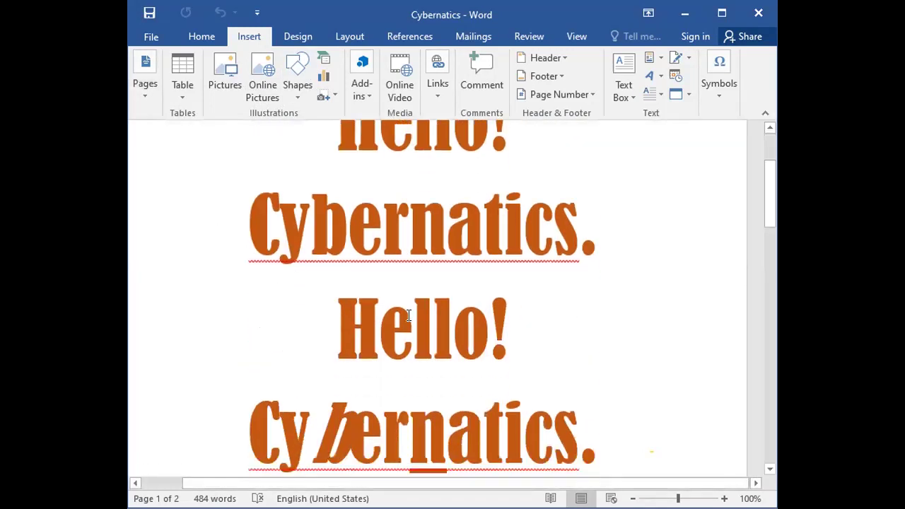
scroll(408, 315, up, 2)
scroll(404, 313, up, 2)
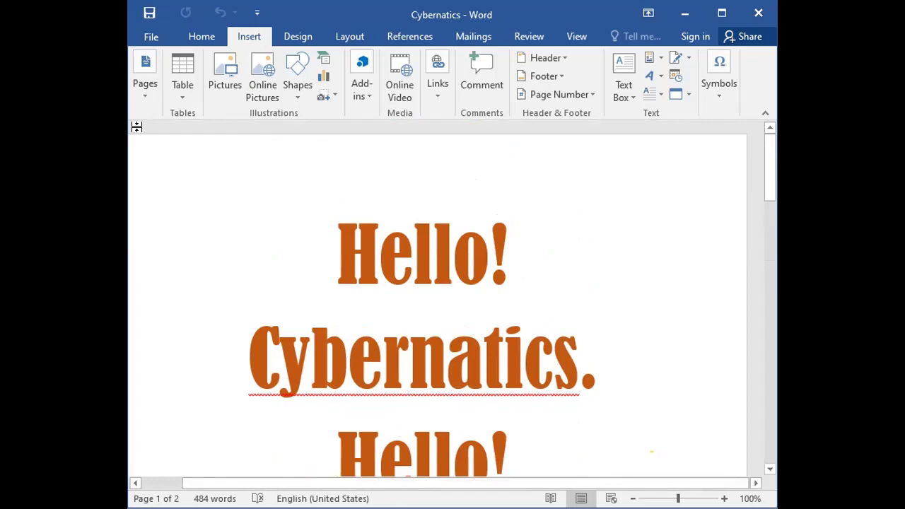
click(144, 97)
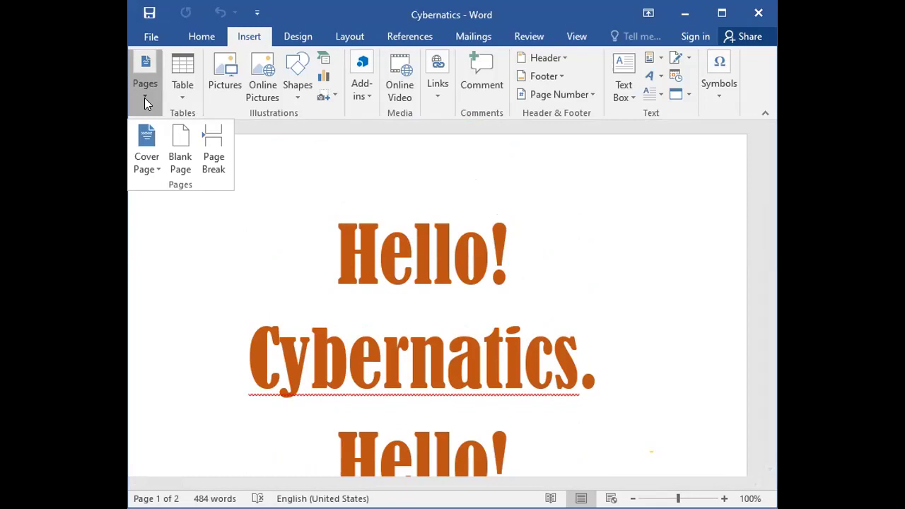
click(155, 170)
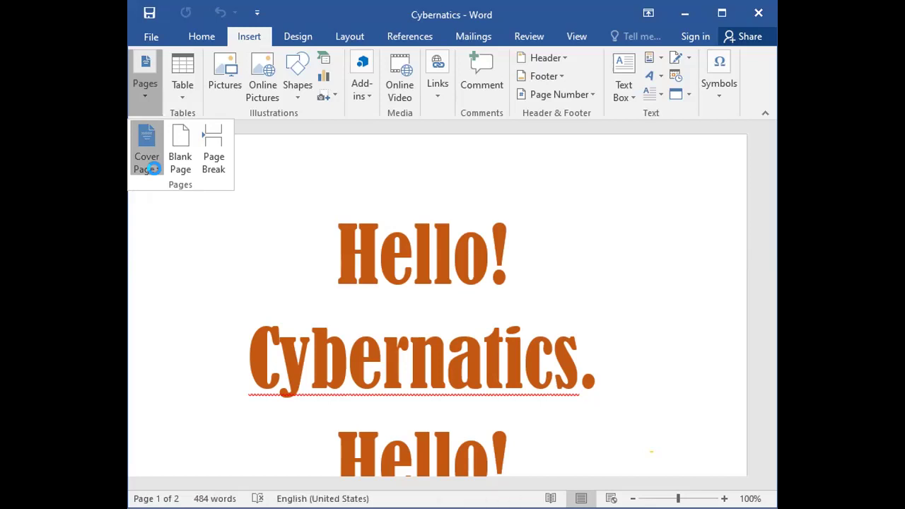
click(157, 173)
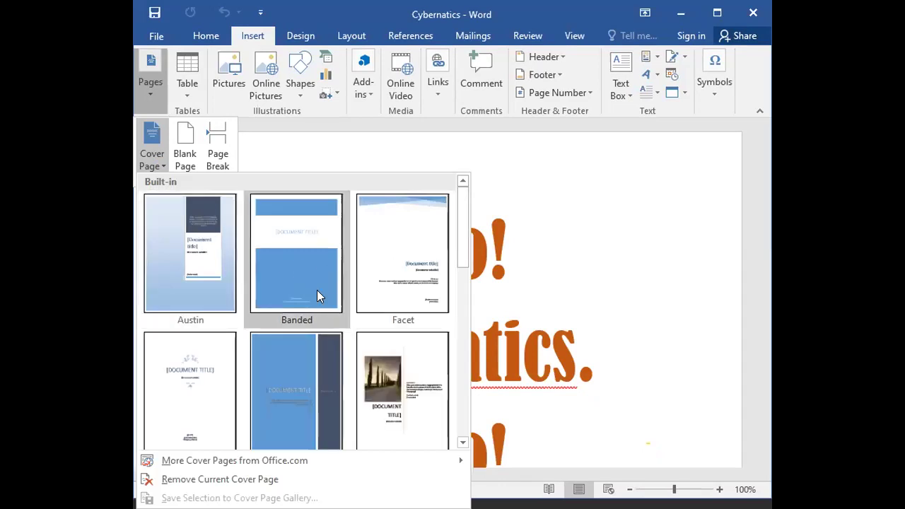
scroll(328, 283, down, 3)
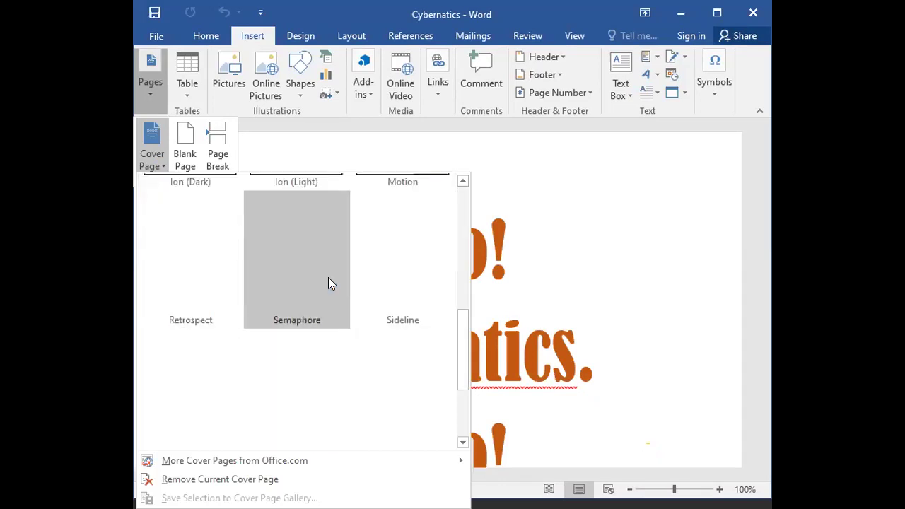
scroll(328, 283, up, 3)
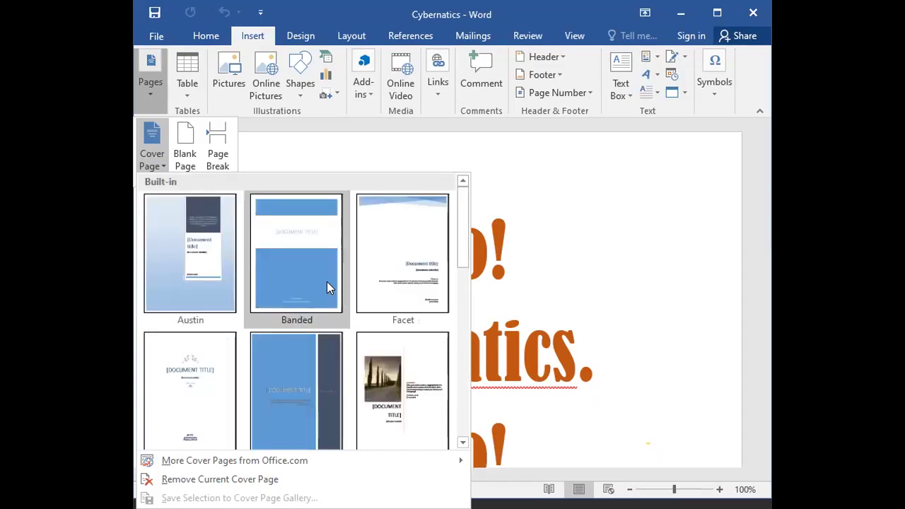
scroll(327, 286, down, 3)
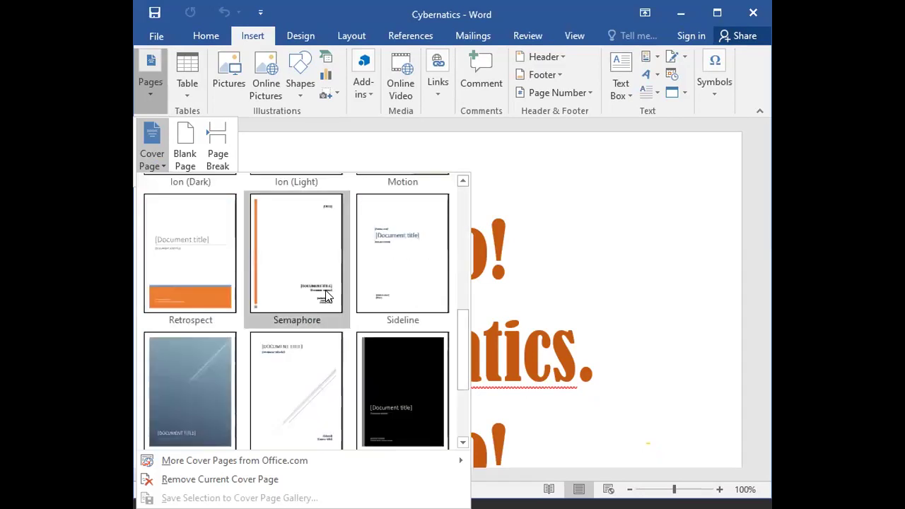
scroll(327, 297, down, 2)
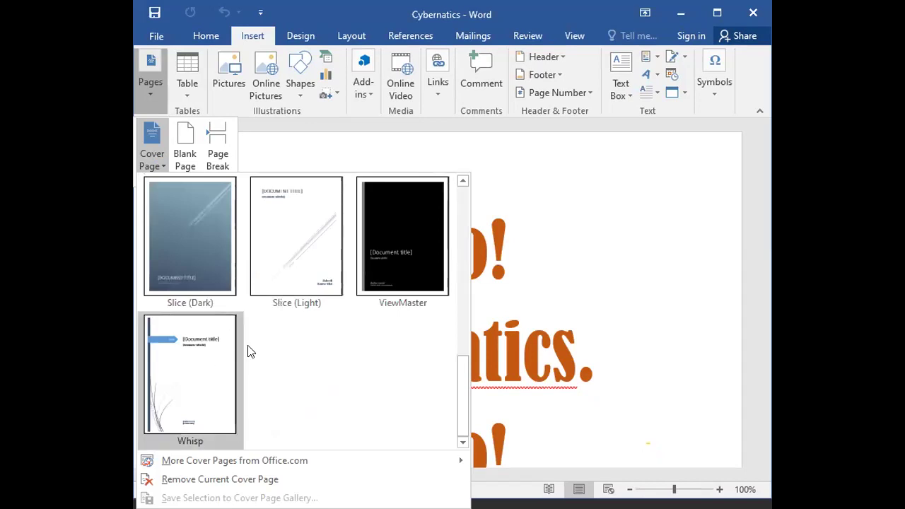
scroll(249, 355, up, 5)
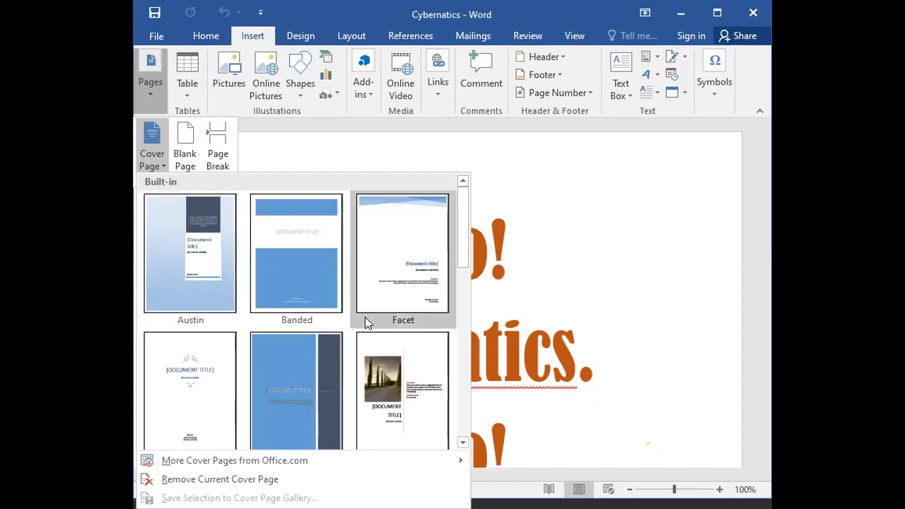
scroll(286, 346, down, 5)
scroll(283, 359, up, 5)
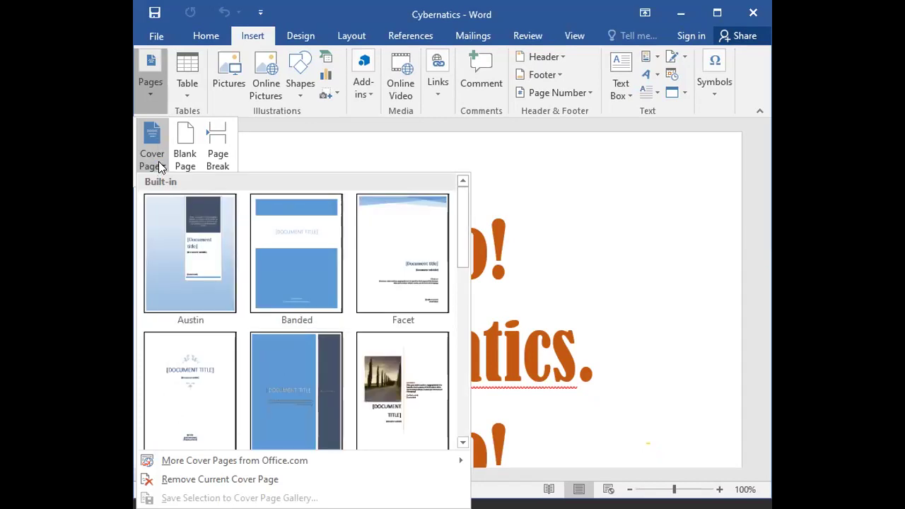
click(177, 160)
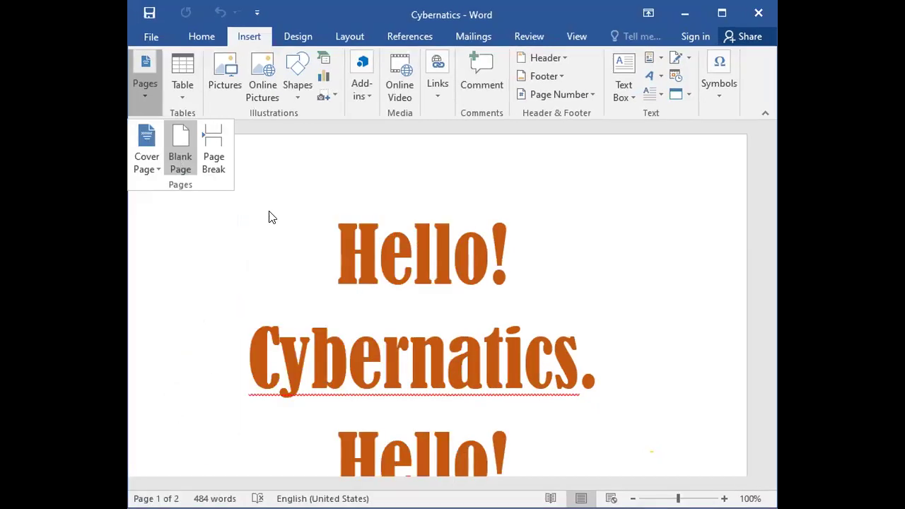
- Review the two-page document, from the large title page to the body paragraphs
click(187, 162)
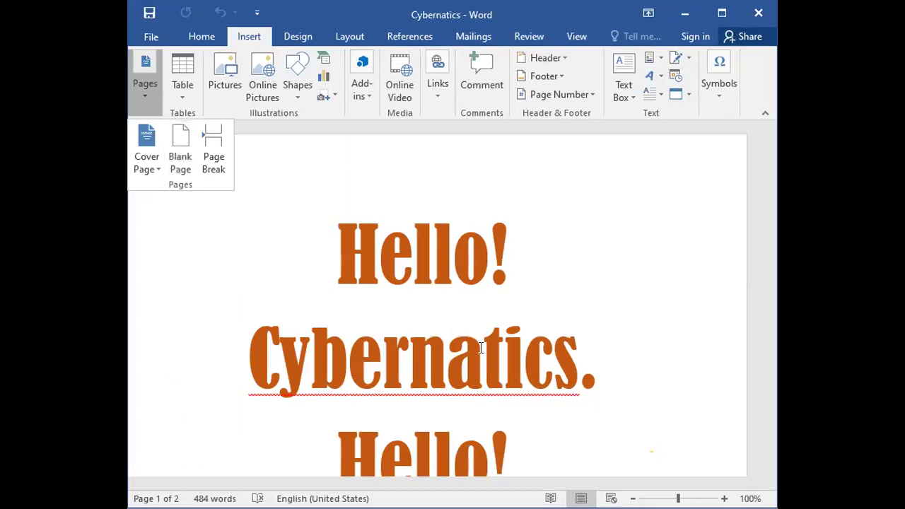
scroll(474, 356, down, 5)
scroll(476, 361, down, 6)
scroll(476, 368, down, 9)
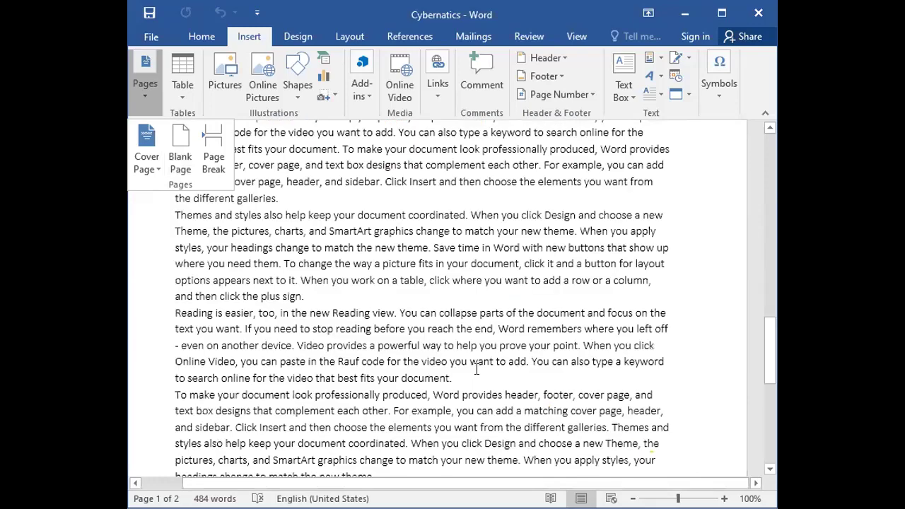
scroll(476, 371, down, 8)
scroll(477, 378, down, 3)
scroll(476, 380, up, 3)
scroll(475, 379, up, 5)
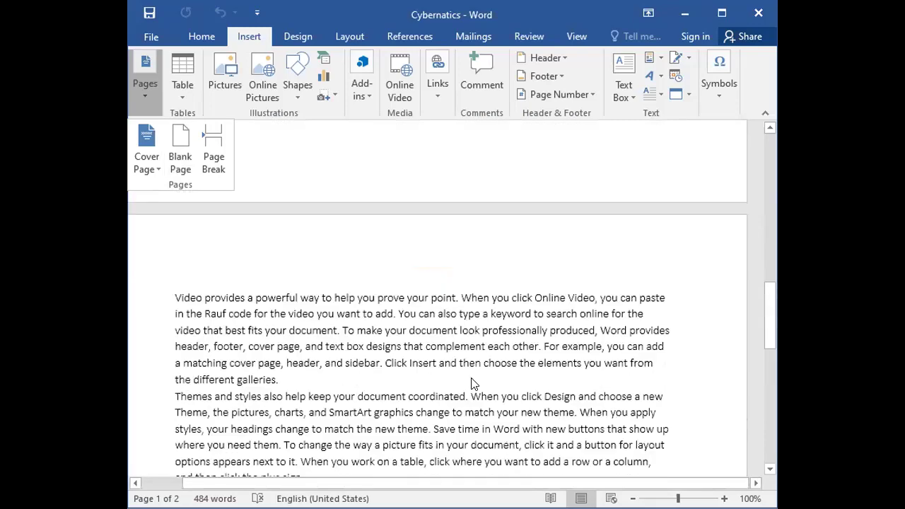
scroll(472, 380, up, 8)
scroll(470, 379, up, 3)
scroll(470, 379, up, 2)
scroll(463, 387, up, 1)
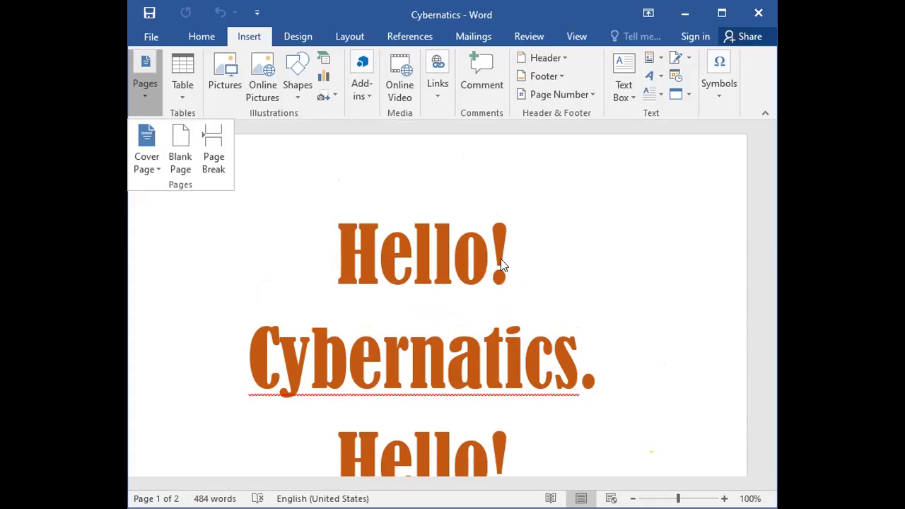
- Place the insertion point below the last paragraph at the end of page 2
scroll(504, 345, down, 5)
scroll(505, 345, down, 5)
scroll(505, 350, down, 5)
scroll(505, 354, down, 2)
scroll(327, 371, down, 1)
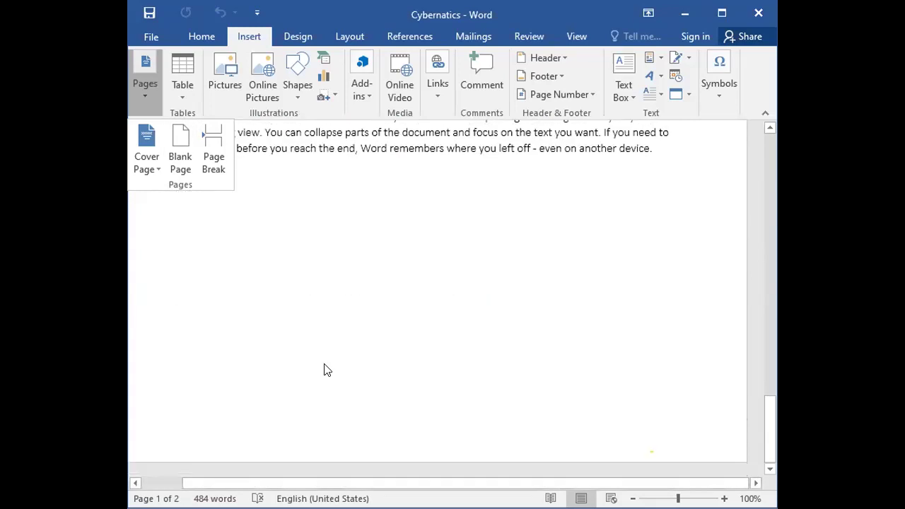
click(250, 334)
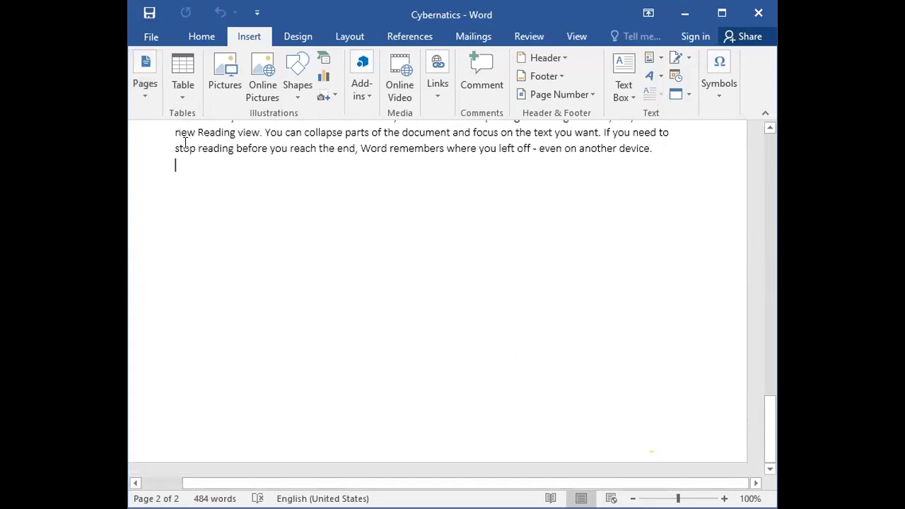
- Add a blank page after the last paragraph, making the document 3 pages
click(146, 91)
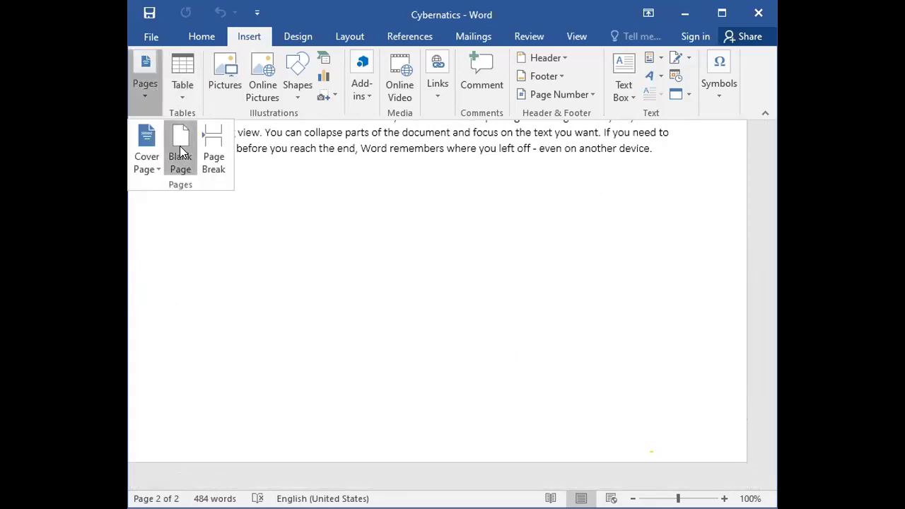
click(179, 146)
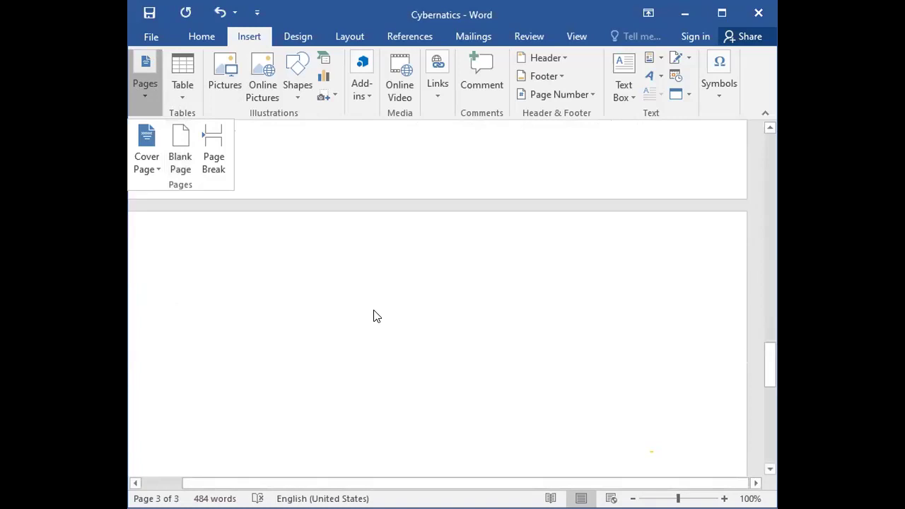
scroll(376, 316, up, 5)
scroll(378, 323, down, 4)
scroll(378, 330, down, 4)
- Return to the top and place the insertion point before the first 'Hello!'
scroll(379, 351, up, 3)
scroll(380, 352, up, 4)
scroll(381, 353, up, 4)
scroll(383, 356, up, 4)
scroll(382, 356, up, 3)
scroll(384, 353, up, 3)
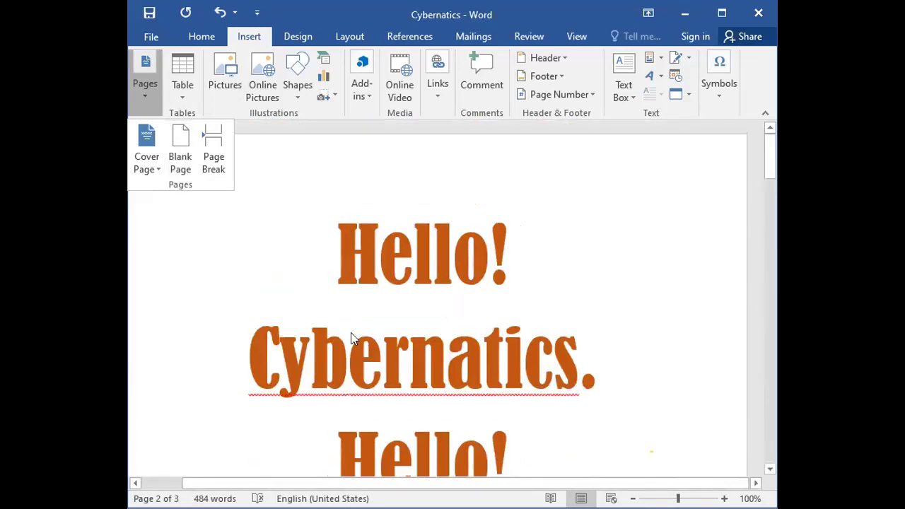
click(320, 252)
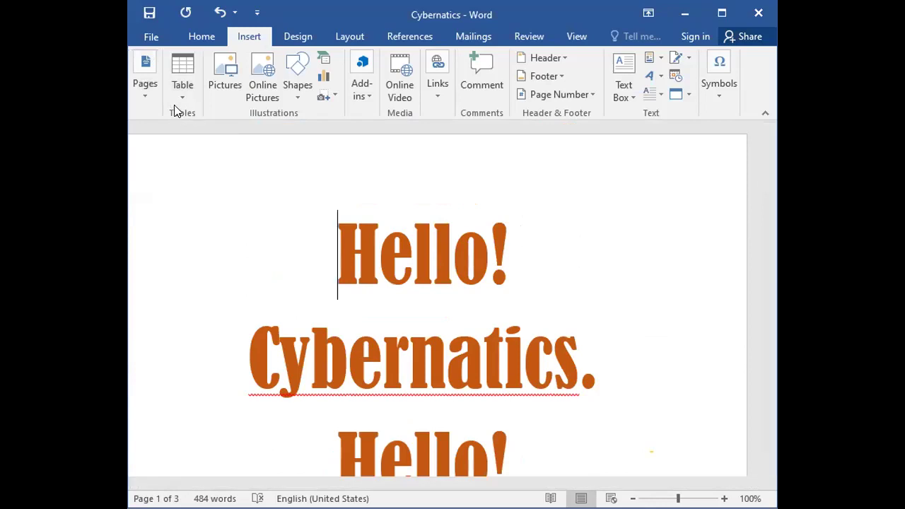
- Insert a blank page ahead of the 'Hello! Cybernatics.' title page
click(146, 95)
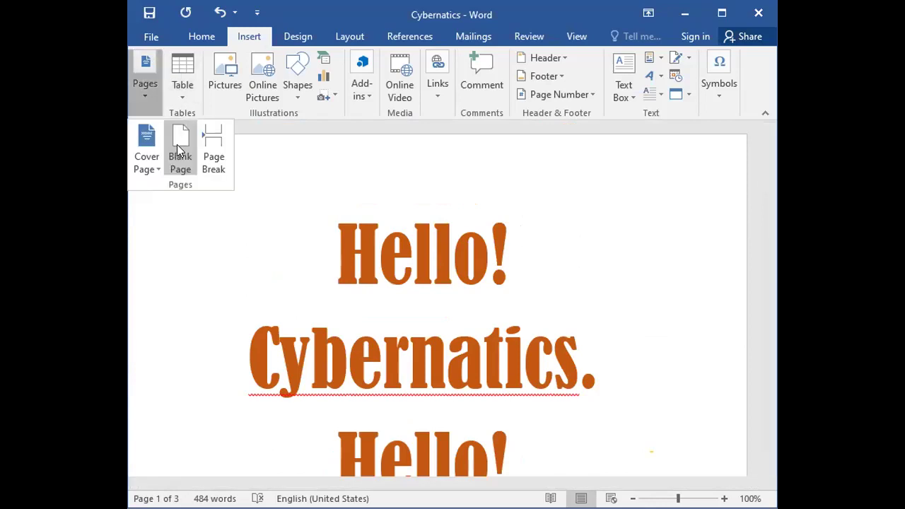
click(178, 151)
scroll(421, 282, up, 5)
scroll(424, 290, up, 5)
scroll(421, 289, up, 1)
scroll(421, 282, down, 3)
scroll(422, 284, down, 3)
scroll(423, 287, down, 5)
- Place the insertion point right after 'Cybernatics.' on the title page
scroll(423, 287, up, 5)
scroll(423, 282, up, 5)
scroll(424, 280, up, 2)
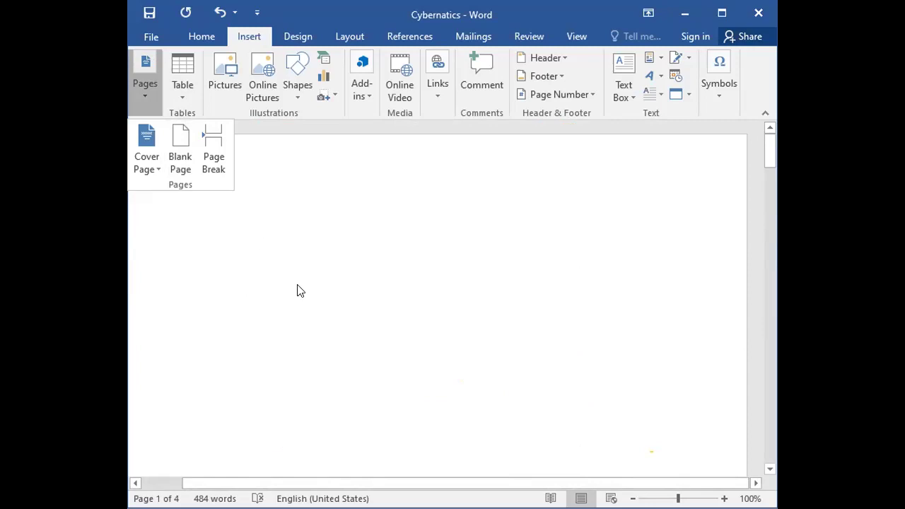
scroll(325, 307, down, 2)
scroll(328, 313, down, 10)
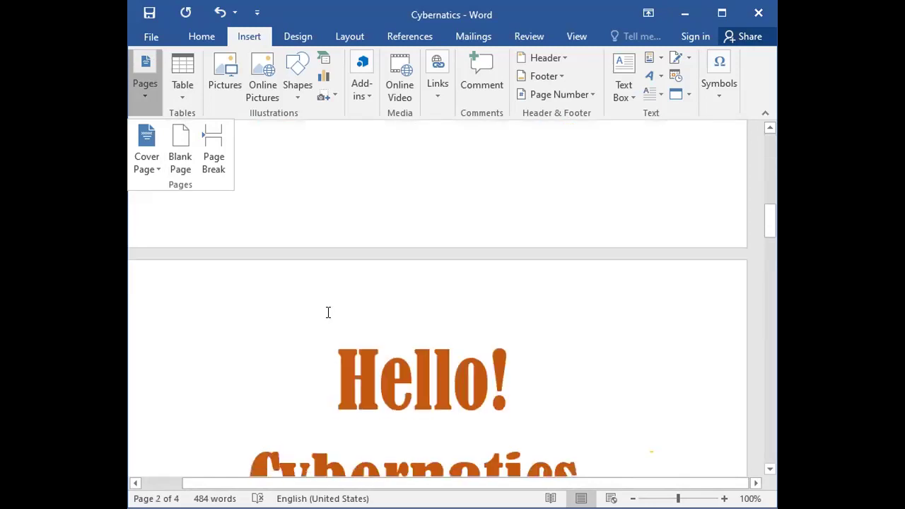
scroll(327, 311, down, 5)
scroll(327, 319, down, 3)
scroll(327, 319, down, 2)
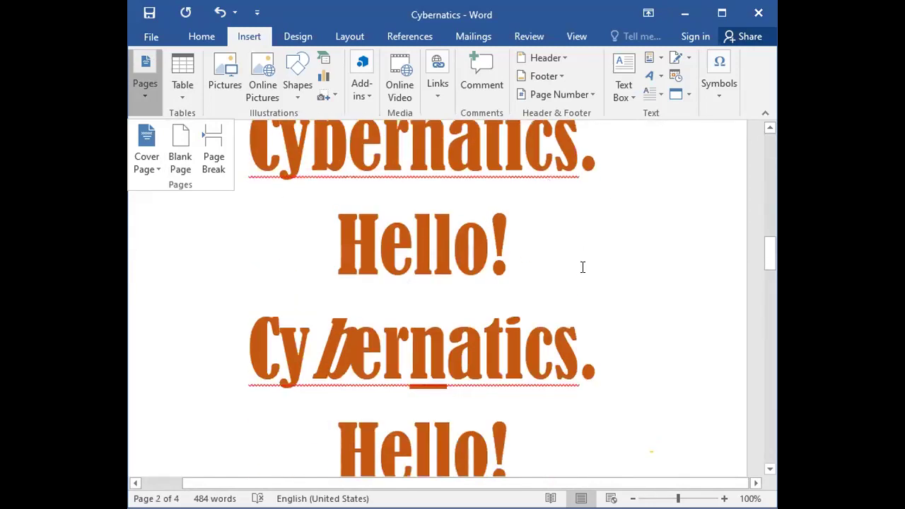
scroll(386, 267, up, 2)
scroll(317, 226, up, 2)
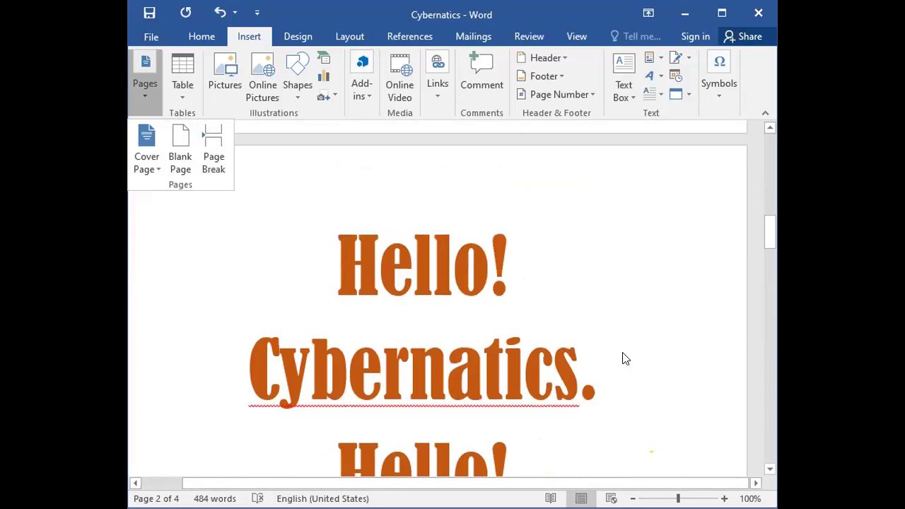
click(597, 388)
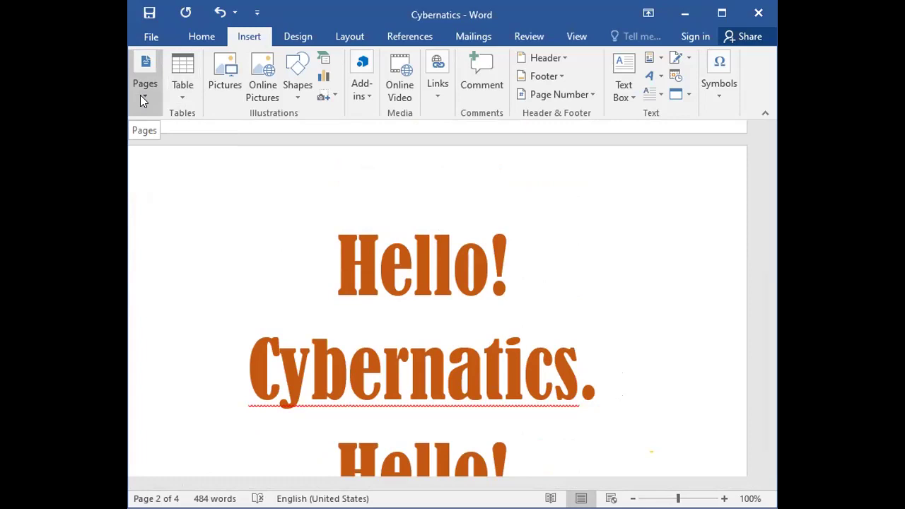
- Insert a page break after the first 'Cybernatics.' line
click(141, 94)
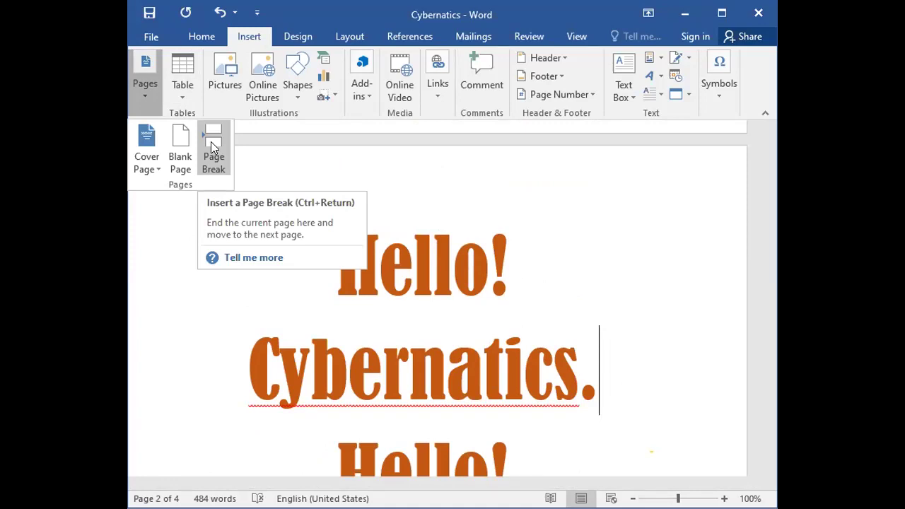
click(211, 146)
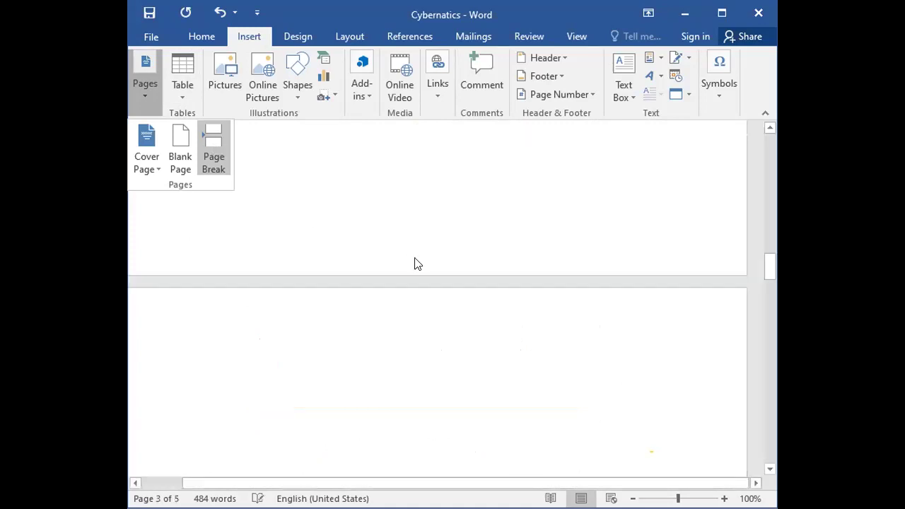
scroll(417, 262, up, 5)
scroll(418, 262, up, 5)
scroll(418, 264, down, 5)
scroll(426, 270, down, 2)
scroll(429, 267, down, 4)
scroll(429, 267, down, 2)
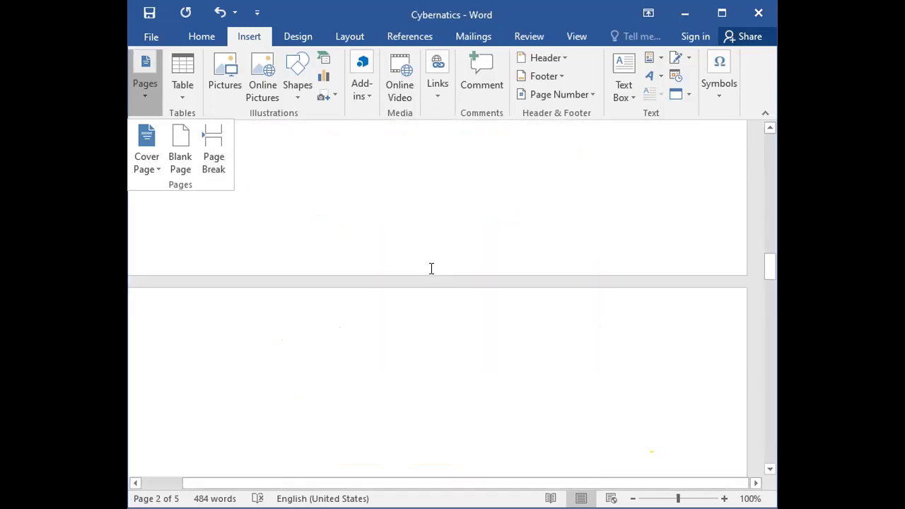
scroll(427, 282, down, 3)
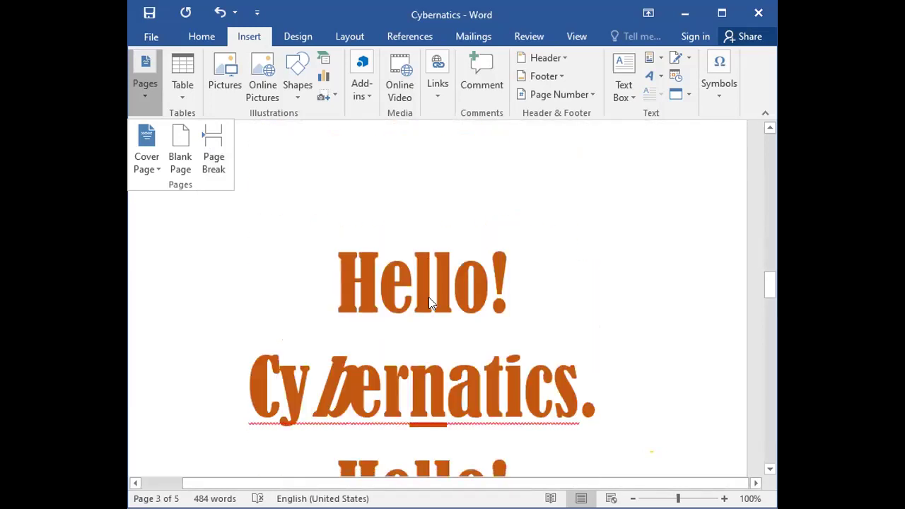
- Review the now five-page document and return to the top
scroll(469, 308, down, 3)
scroll(469, 307, down, 2)
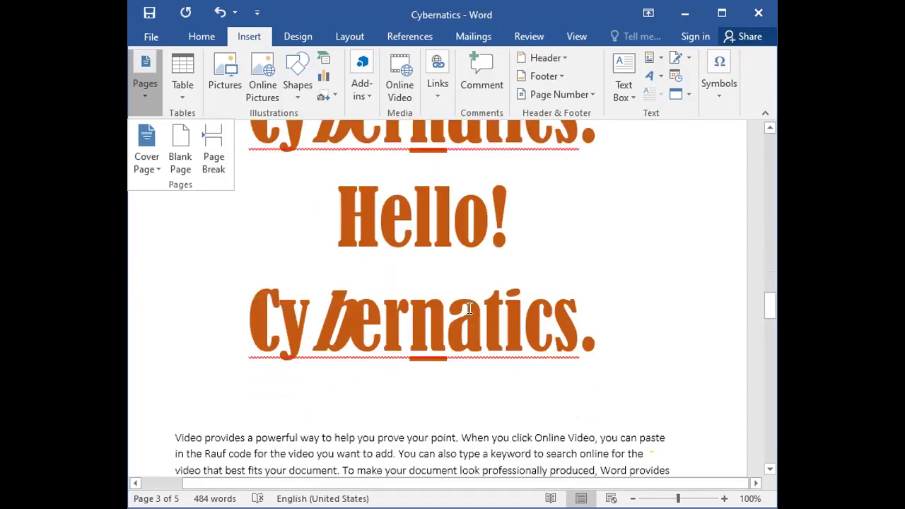
scroll(469, 308, down, 3)
scroll(470, 308, down, 3)
scroll(452, 315, up, 3)
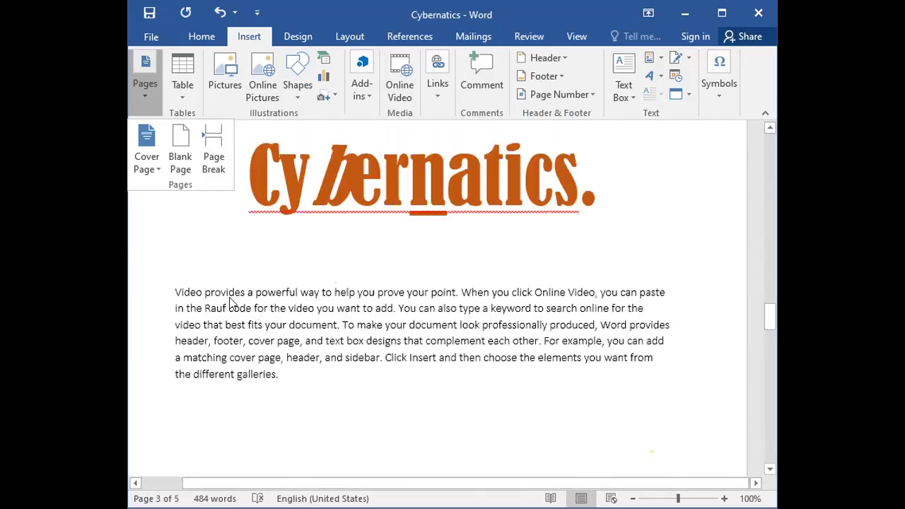
scroll(299, 224, down, 3)
scroll(299, 224, down, 4)
scroll(299, 233, down, 4)
scroll(302, 237, down, 5)
scroll(304, 244, down, 5)
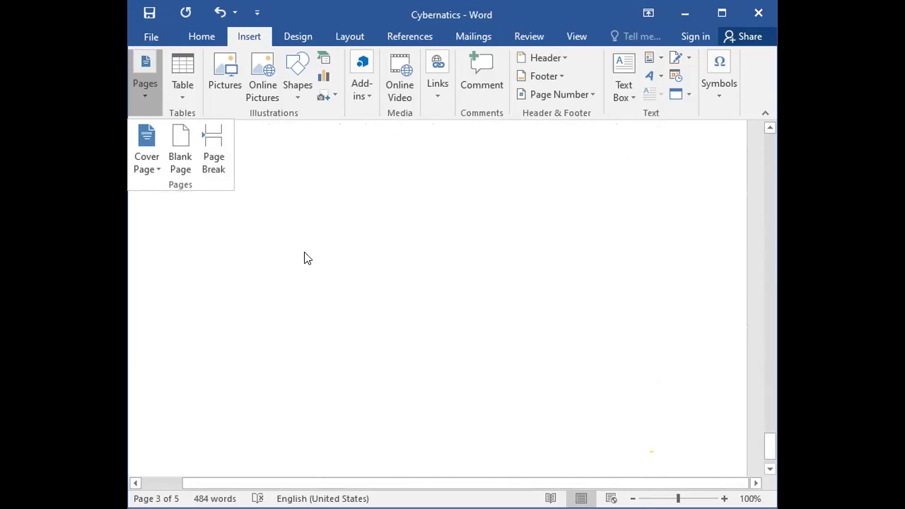
scroll(304, 258, up, 2)
scroll(303, 258, up, 3)
scroll(300, 258, up, 3)
scroll(300, 257, up, 5)
scroll(300, 258, up, 4)
scroll(299, 259, up, 4)
scroll(299, 261, up, 3)
scroll(300, 261, up, 3)
scroll(301, 258, up, 3)
scroll(301, 264, up, 3)
scroll(301, 257, up, 3)
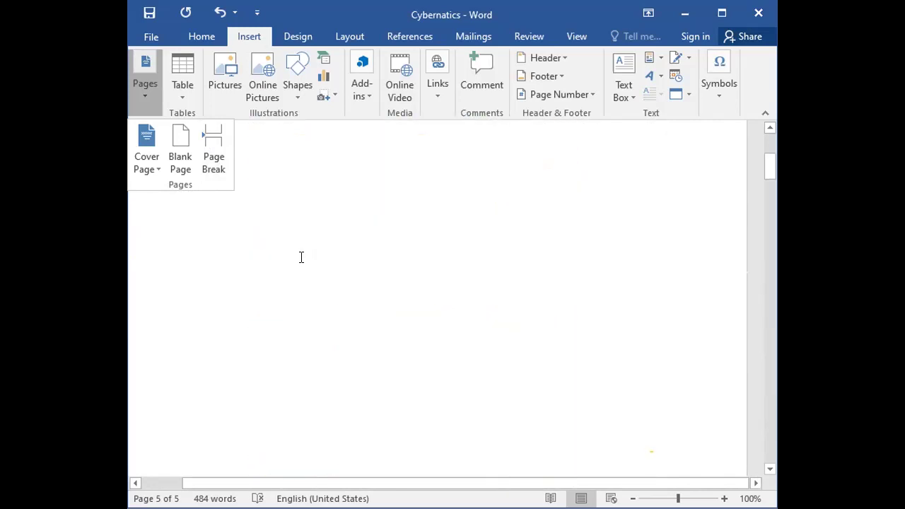
scroll(301, 258, up, 2)
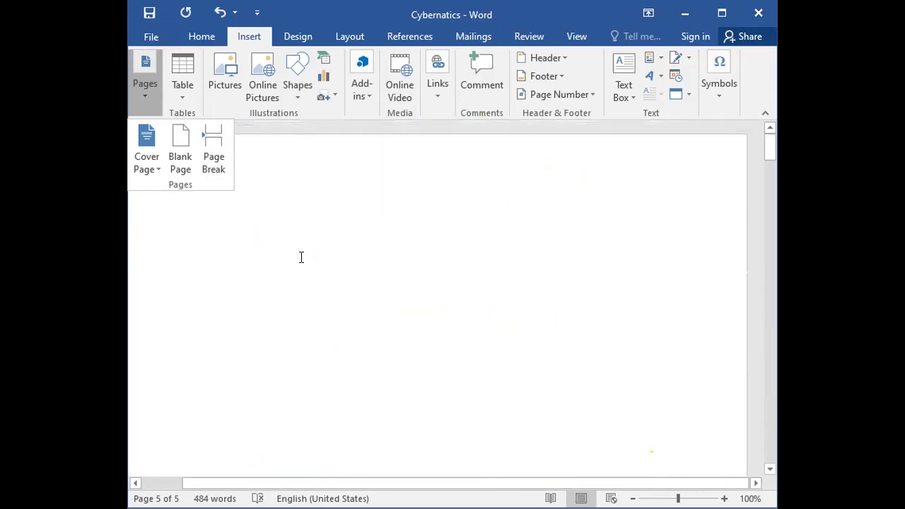
- Close the Pages menu and place the insertion point on the empty first page
click(142, 96)
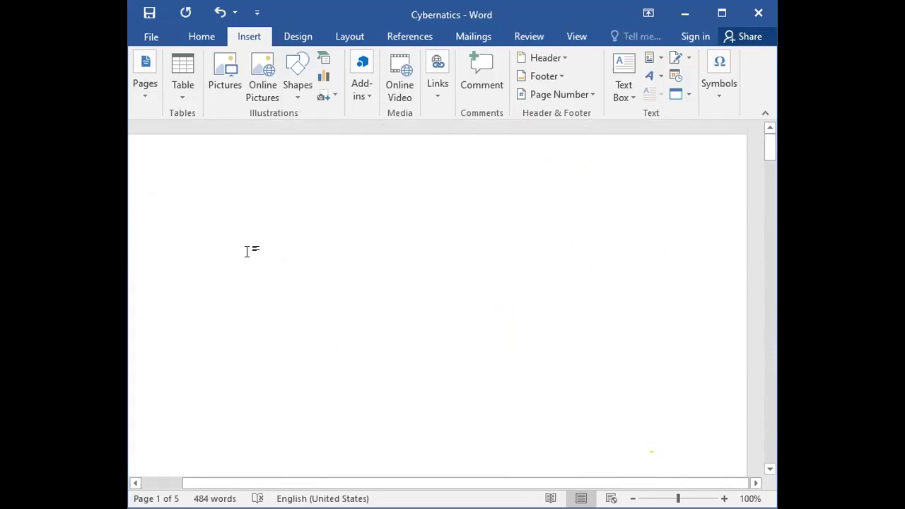
scroll(448, 288, down, 2)
scroll(430, 351, down, 5)
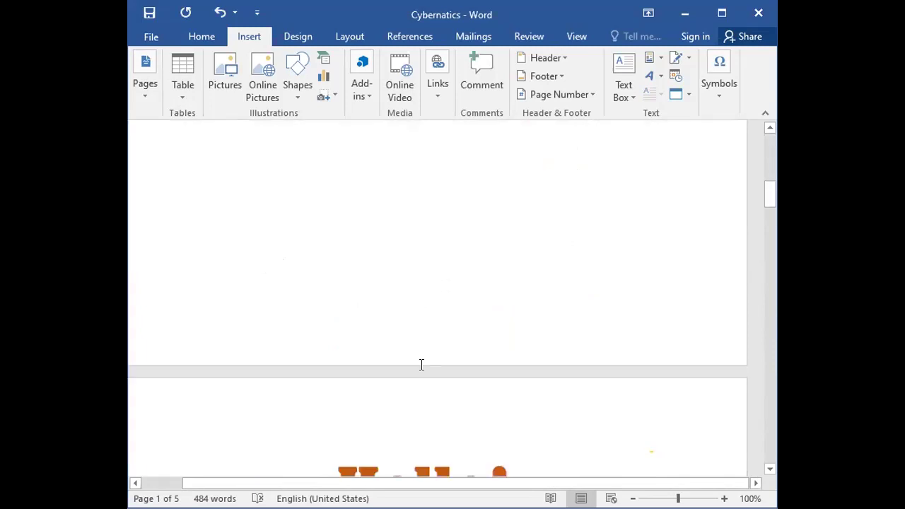
scroll(419, 363, down, 3)
click(330, 289)
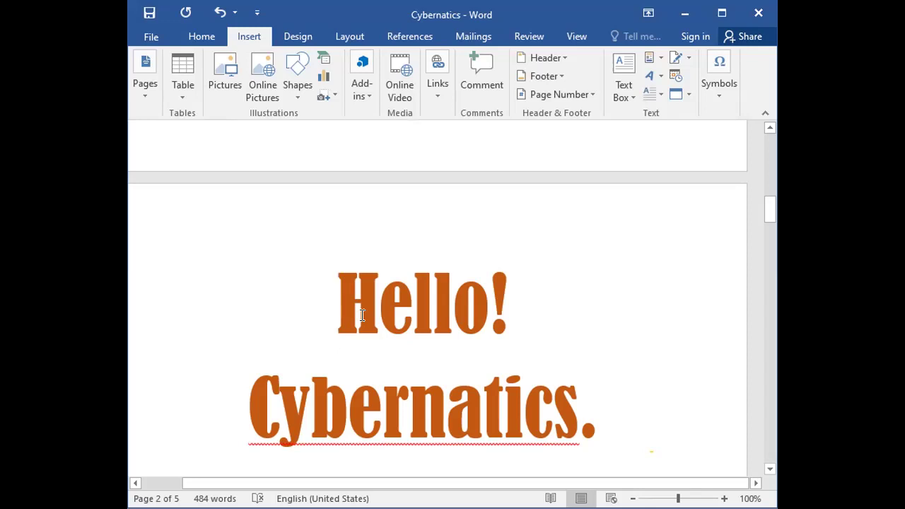
scroll(361, 314, up, 5)
scroll(361, 315, up, 3)
click(364, 286)
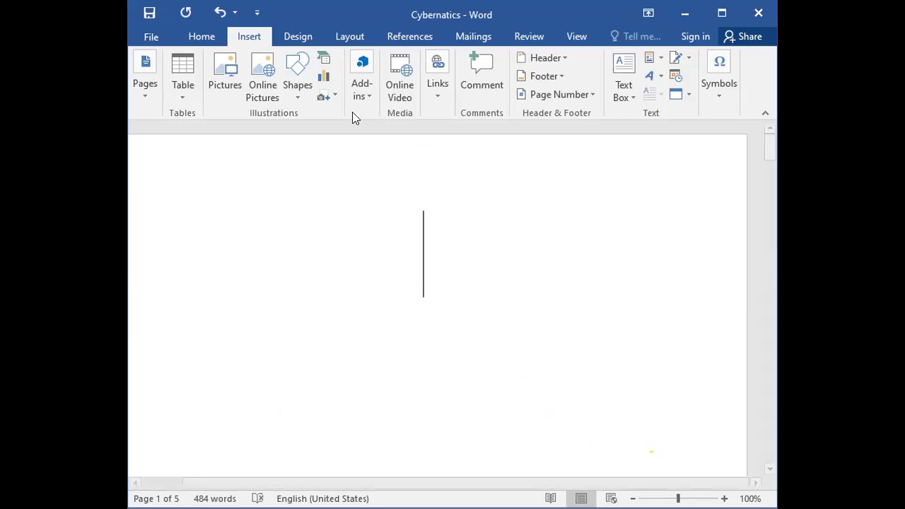
- Set the empty first page to left-aligned Calibri Light at 11 pt
click(197, 36)
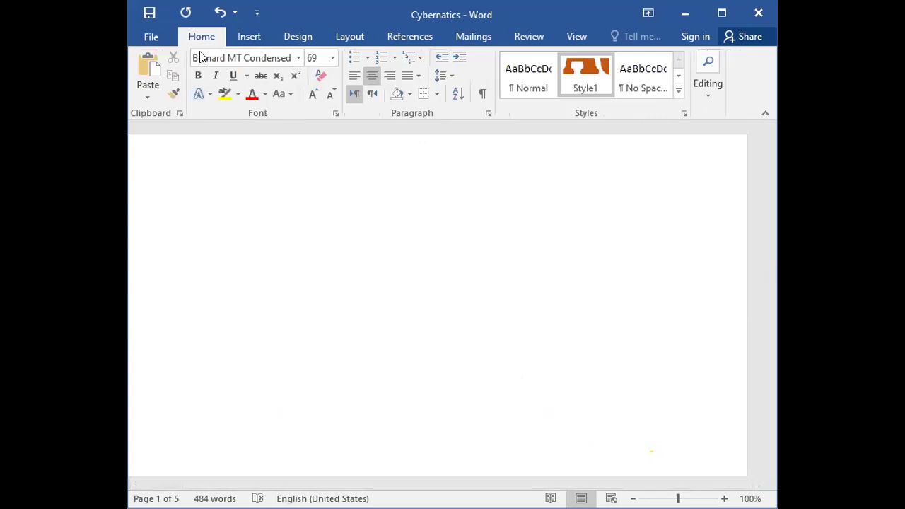
click(332, 58)
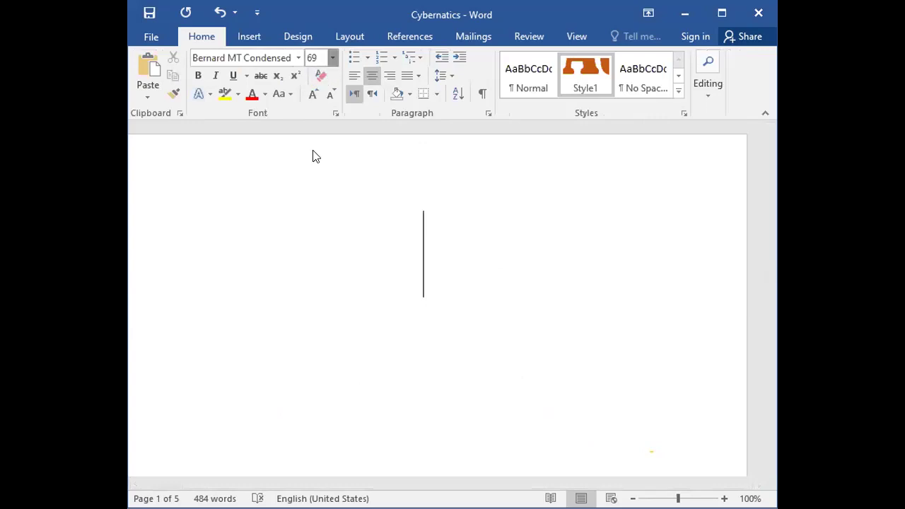
click(315, 121)
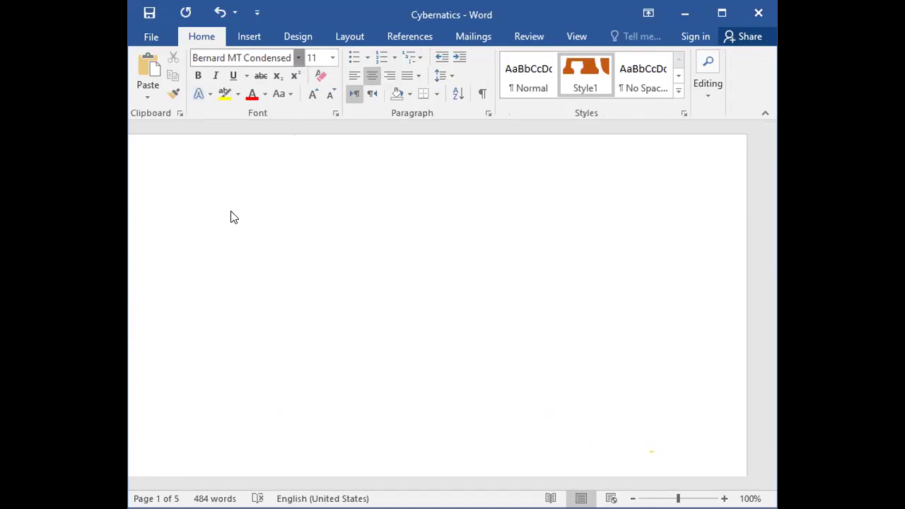
click(297, 58)
click(249, 99)
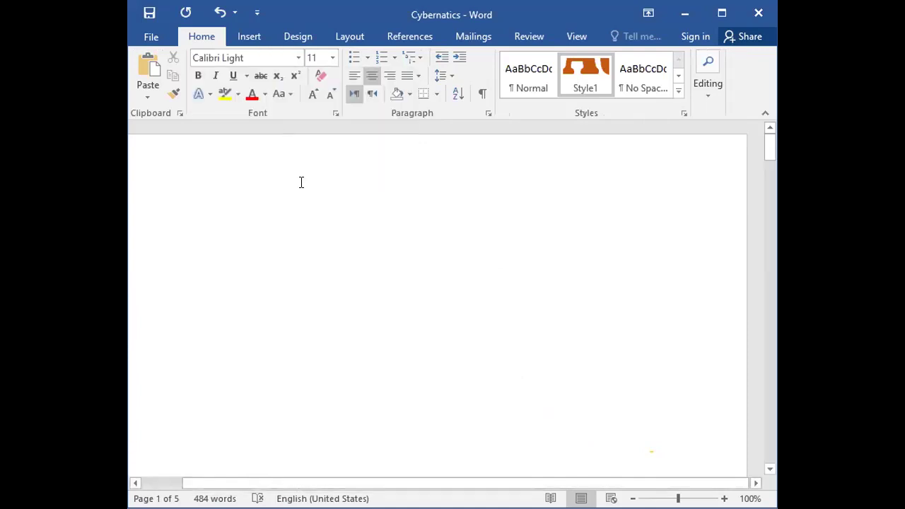
click(347, 71)
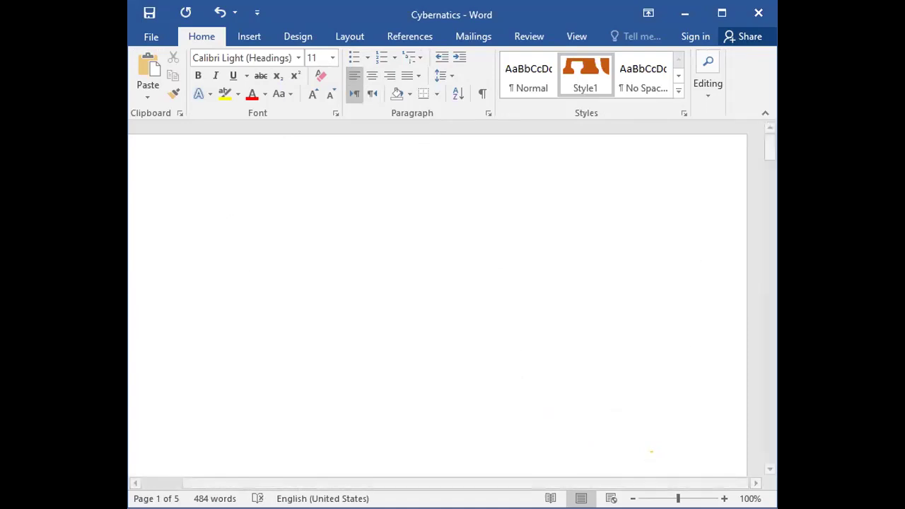
drag(461, 480, 373, 485)
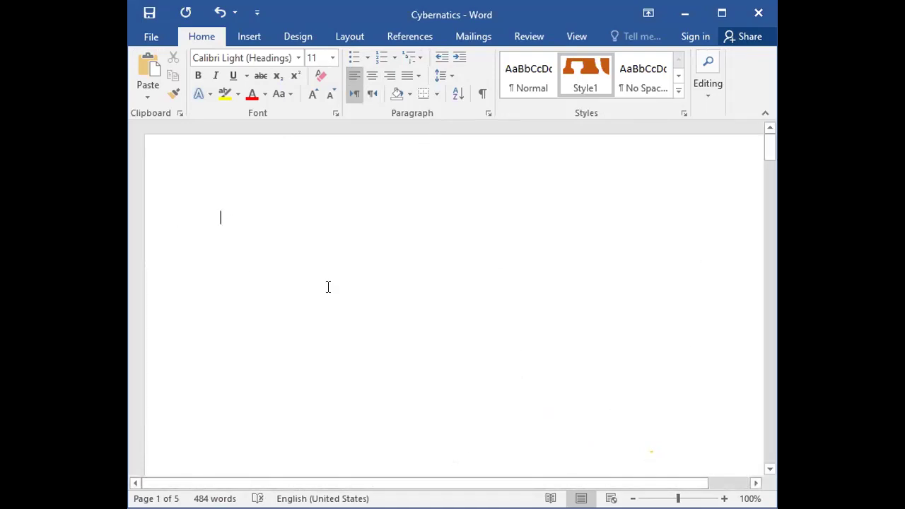
- Show the Table menu with its grid, Insert Table, Draw Table and Quick Tables options
click(248, 38)
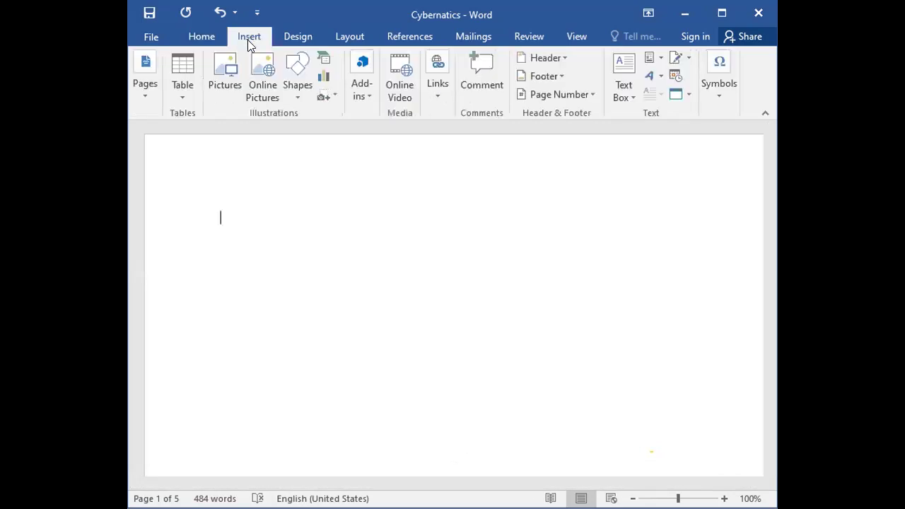
click(184, 96)
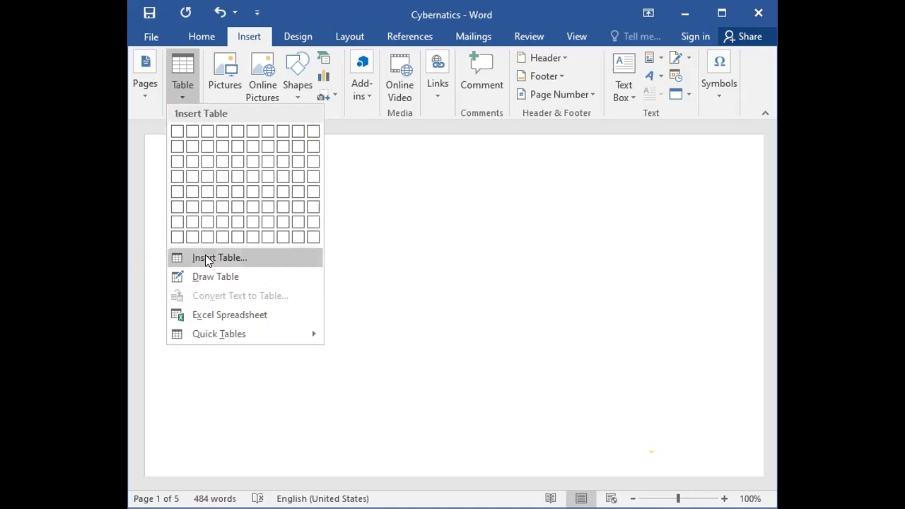
- Insert an empty table of 10 columns by 10 rows using the Insert Table dialog
click(242, 244)
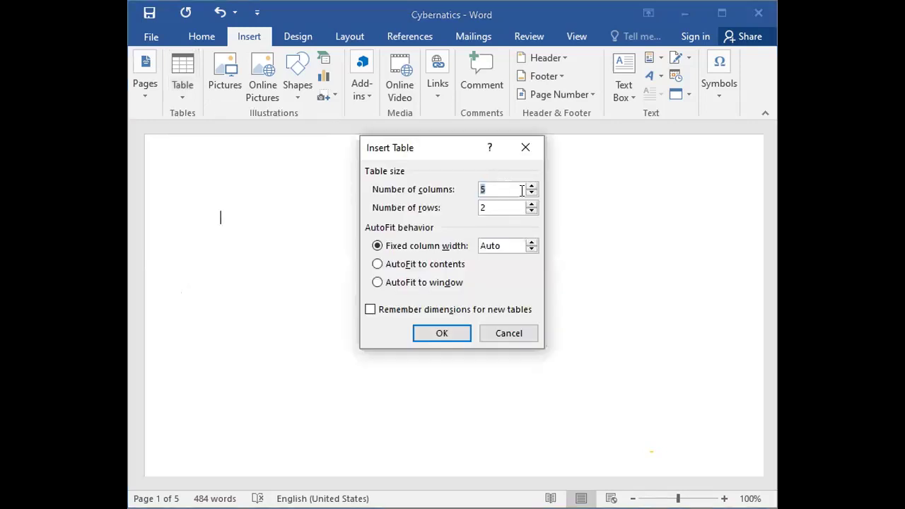
click(530, 186)
click(530, 203)
click(531, 203)
drag(500, 207, 443, 205)
text(1)
click(444, 332)
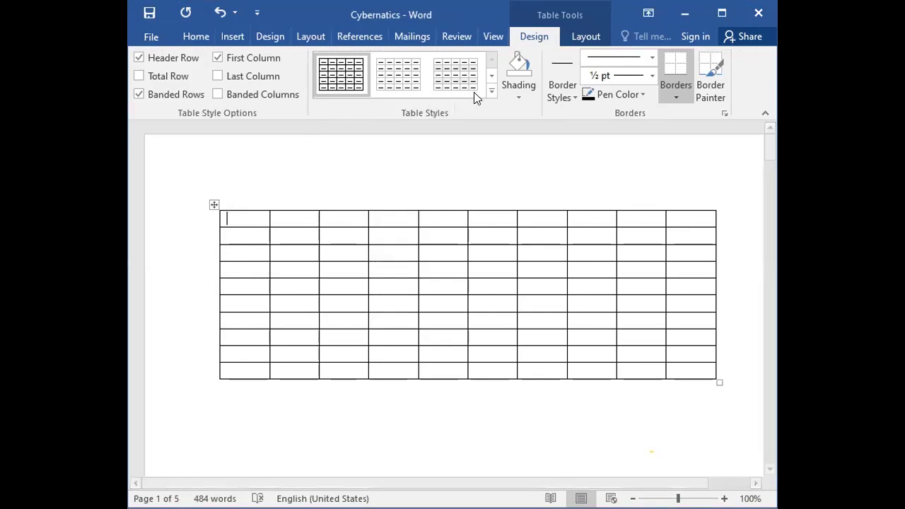
click(206, 203)
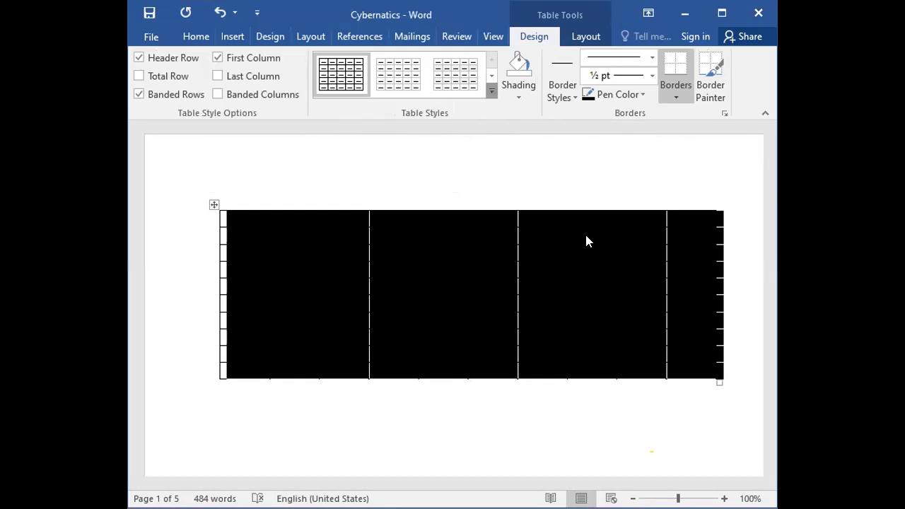
scroll(594, 342, down, 3)
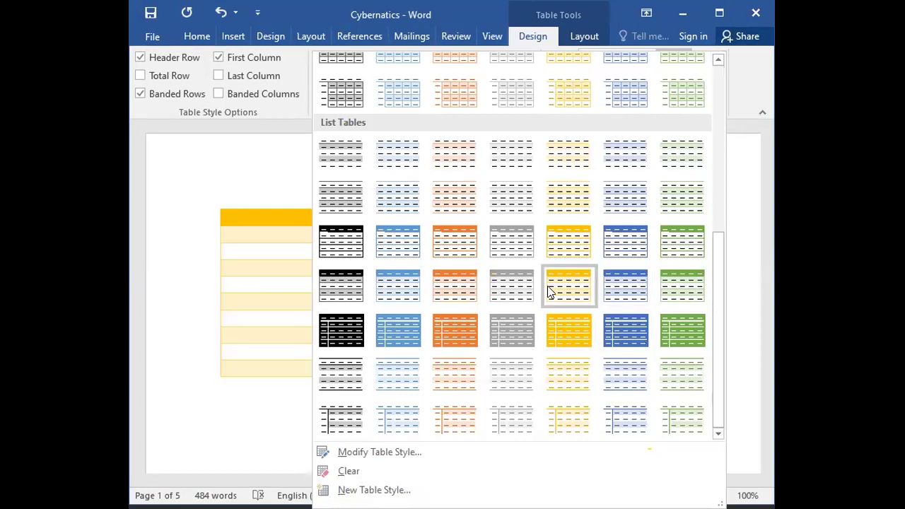
click(185, 282)
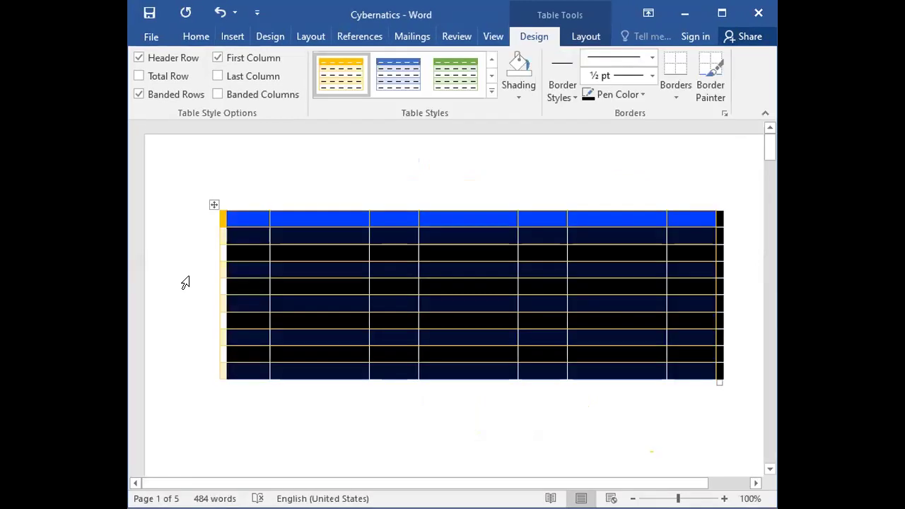
click(210, 204)
click(377, 406)
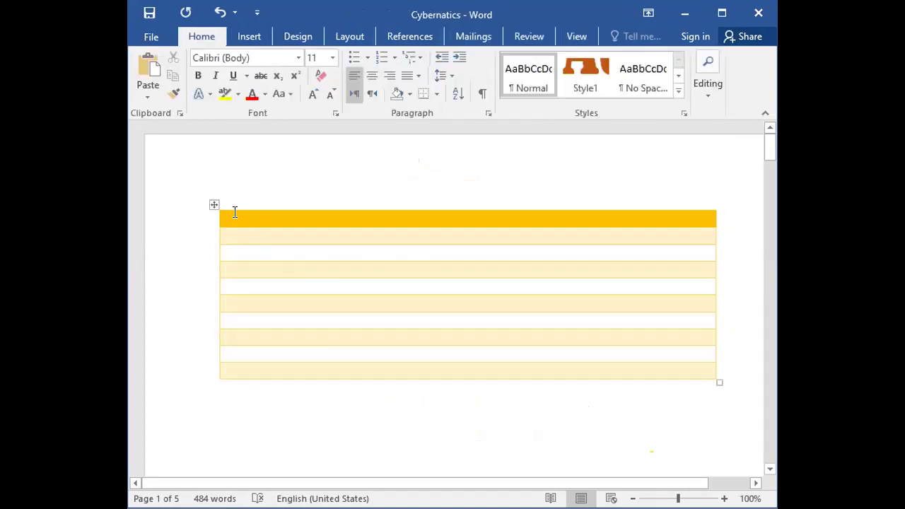
click(210, 203)
click(534, 36)
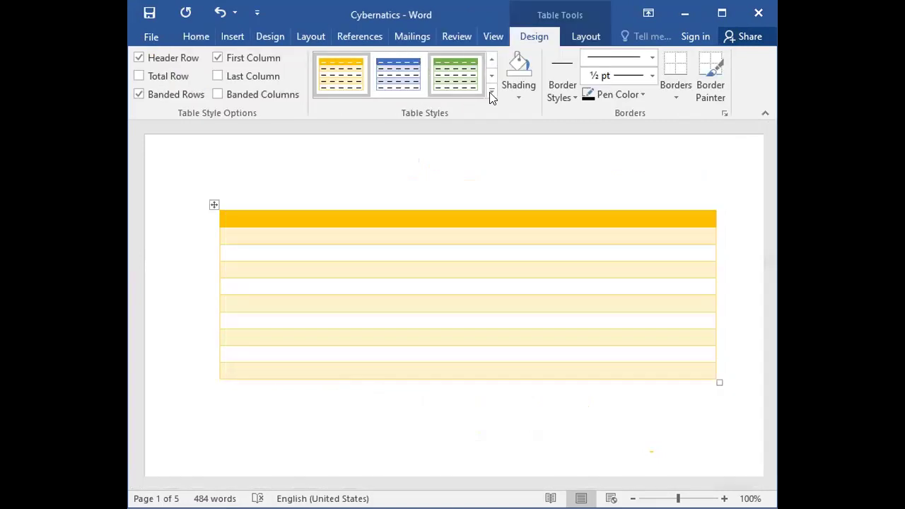
click(455, 74)
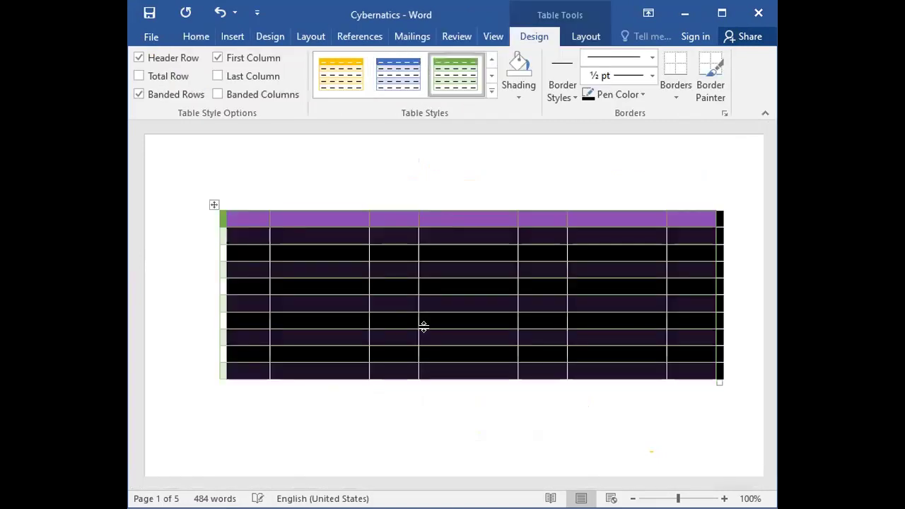
click(311, 404)
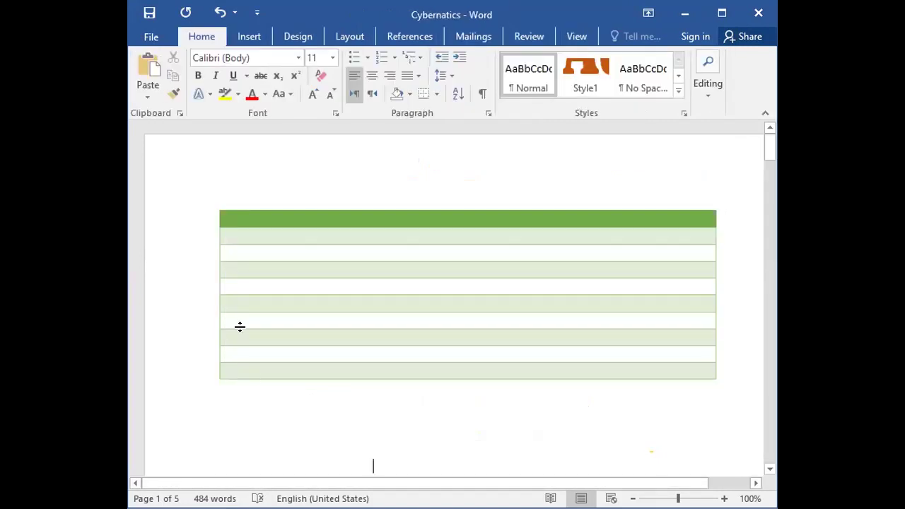
click(211, 203)
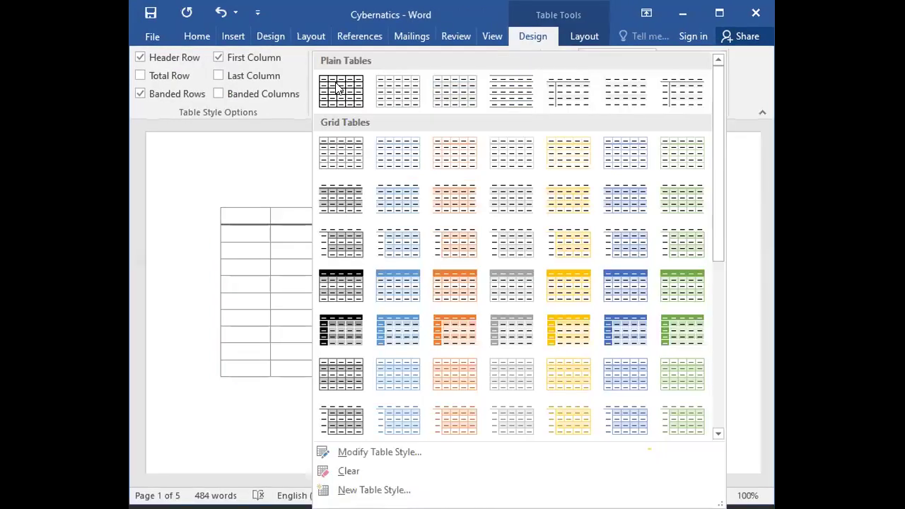
- Select the whole 10×10 table and fill every cell with light blue shading
click(296, 383)
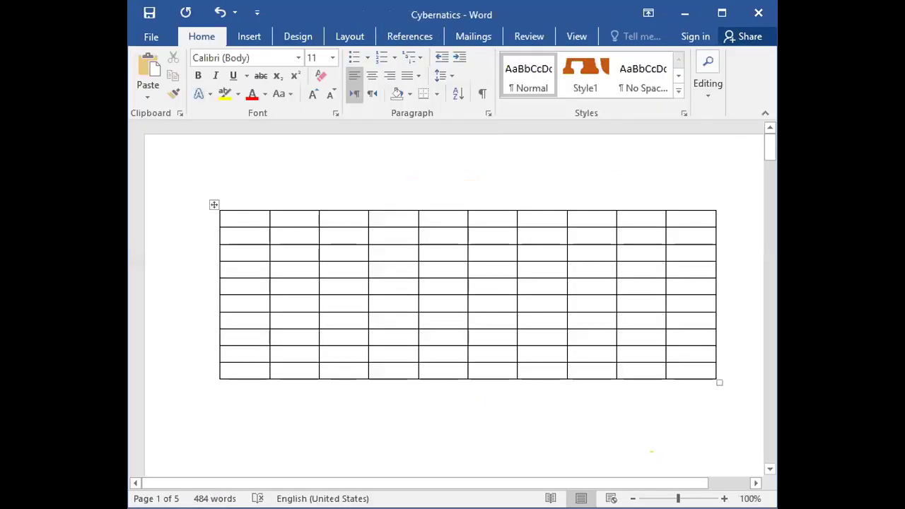
click(240, 35)
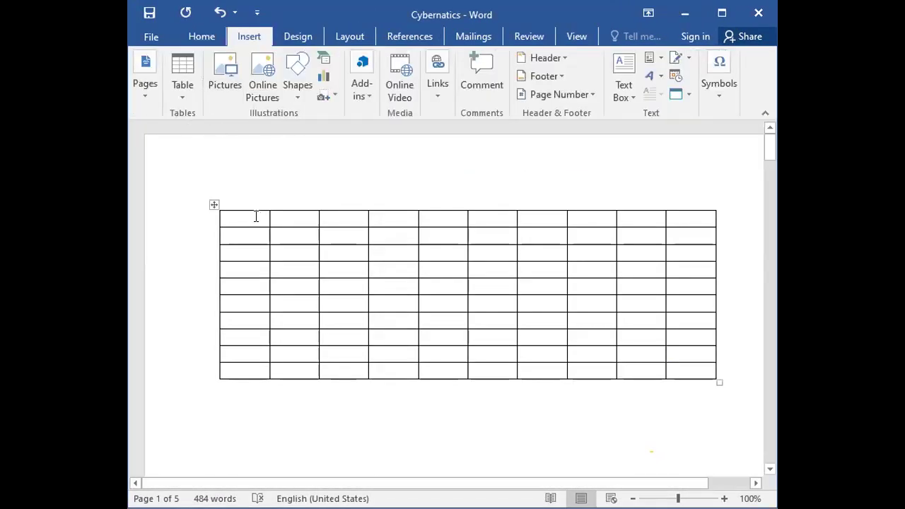
click(211, 205)
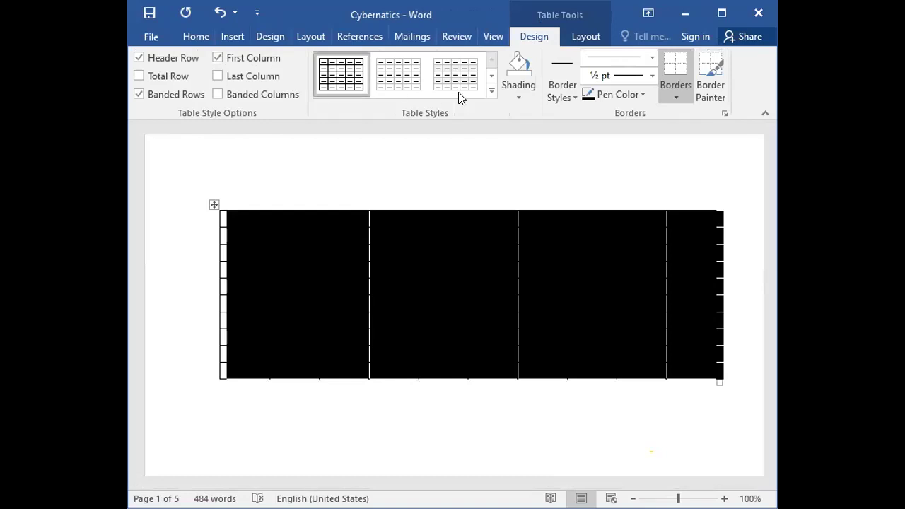
click(520, 97)
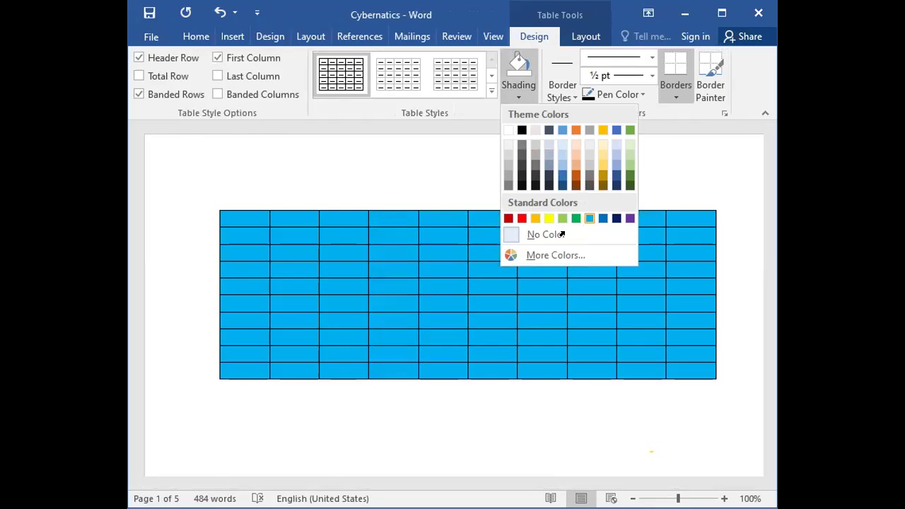
click(465, 429)
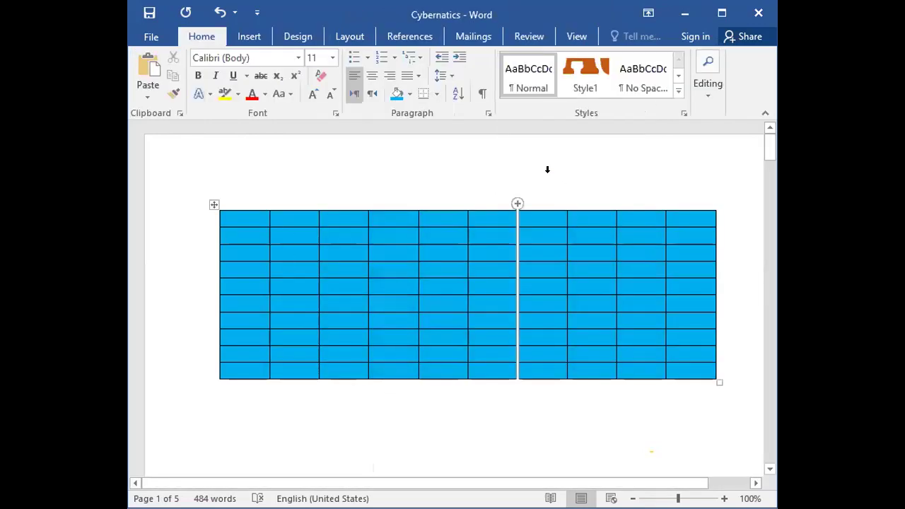
click(212, 204)
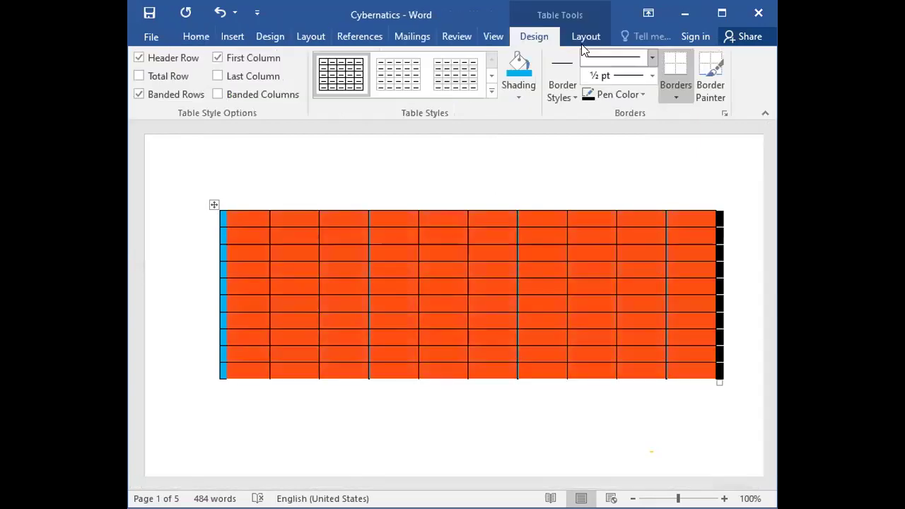
- Try a double-line border on the first cell, then restore the first row's bottom line to thin black
click(573, 96)
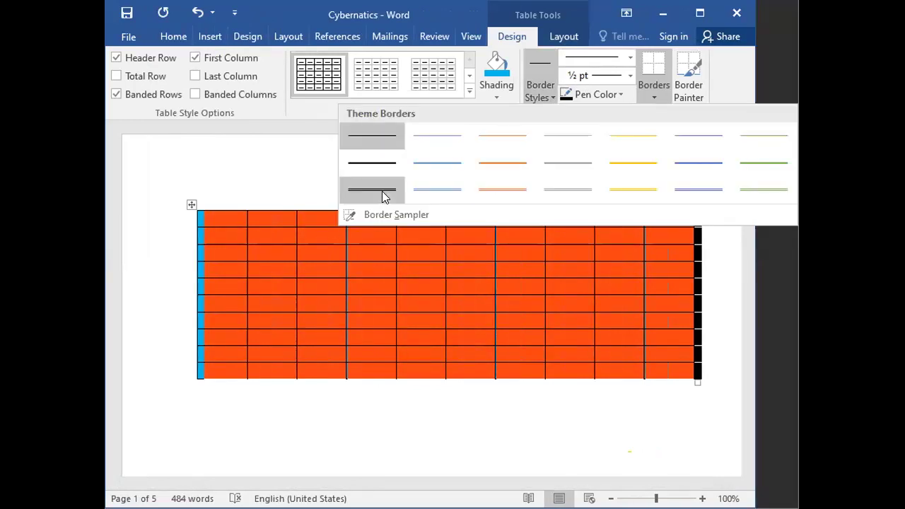
click(381, 192)
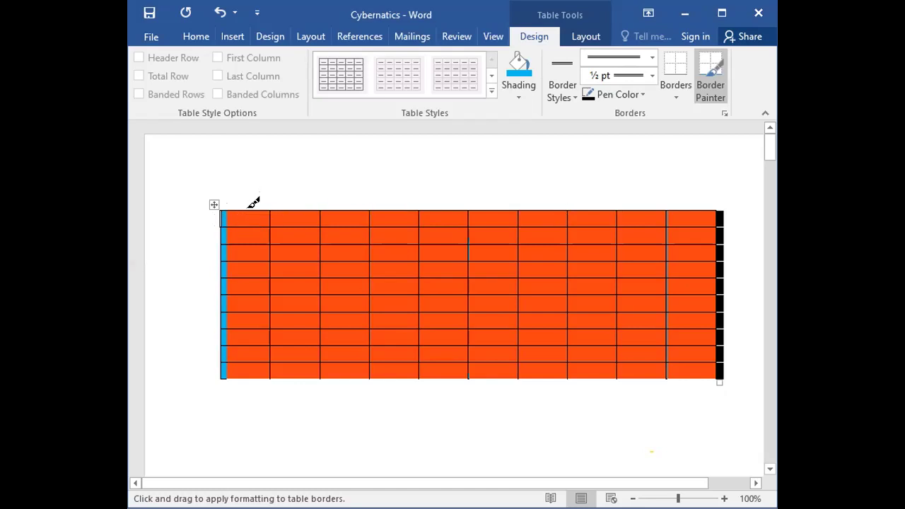
click(274, 211)
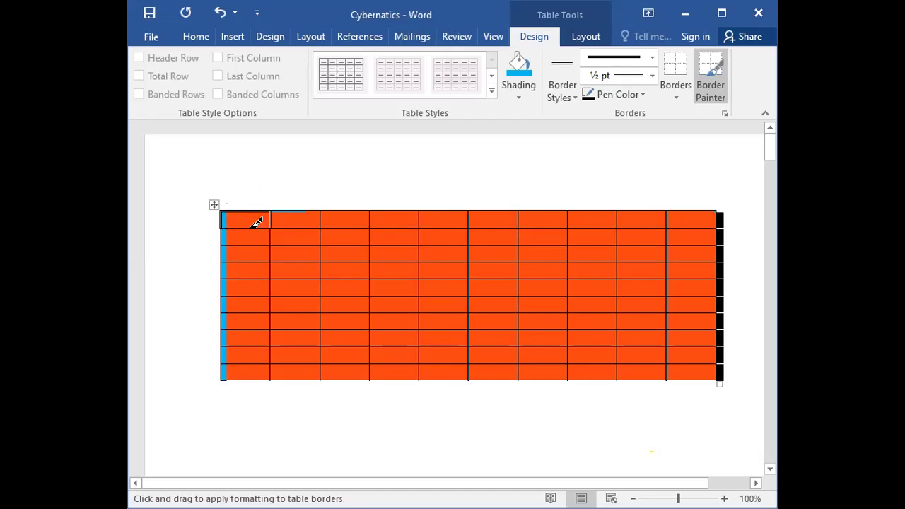
click(247, 220)
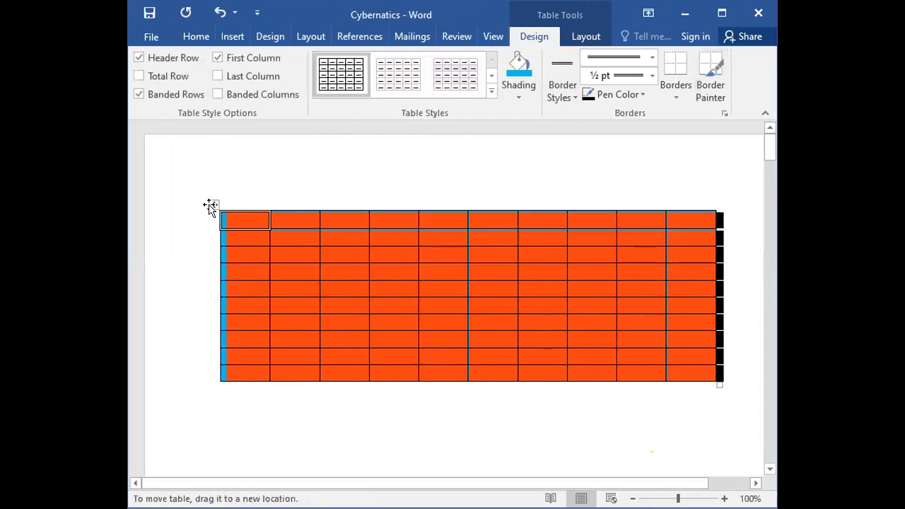
click(314, 416)
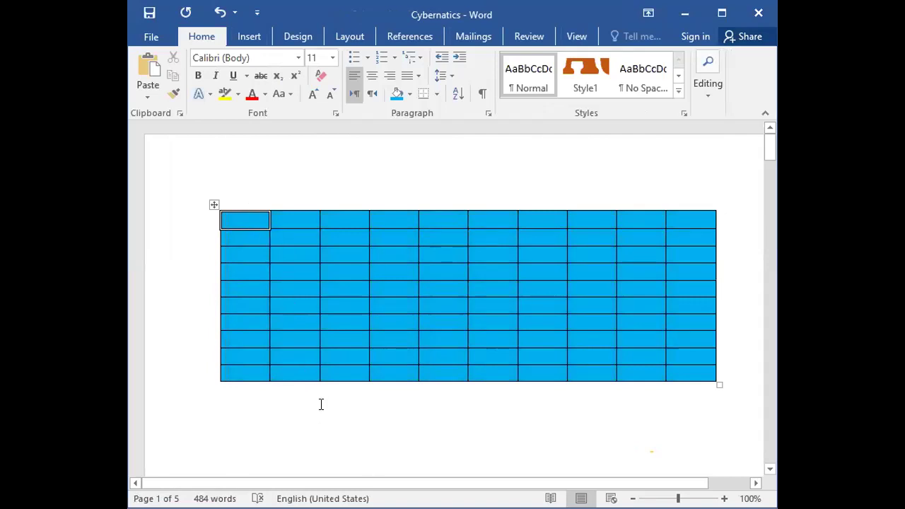
click(212, 203)
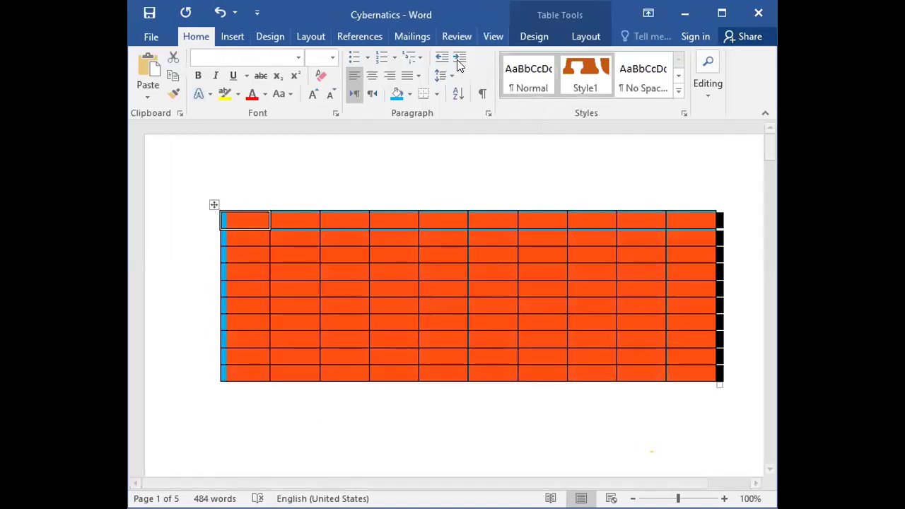
click(580, 34)
click(533, 36)
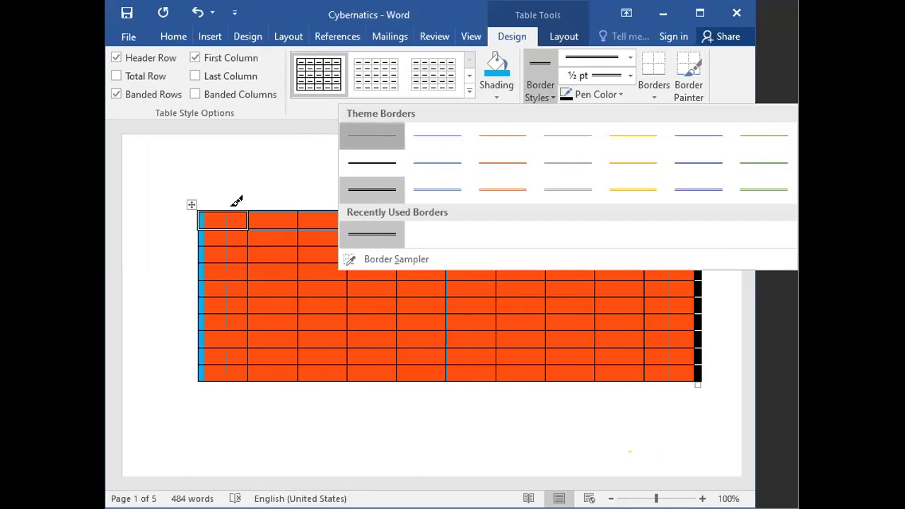
click(235, 201)
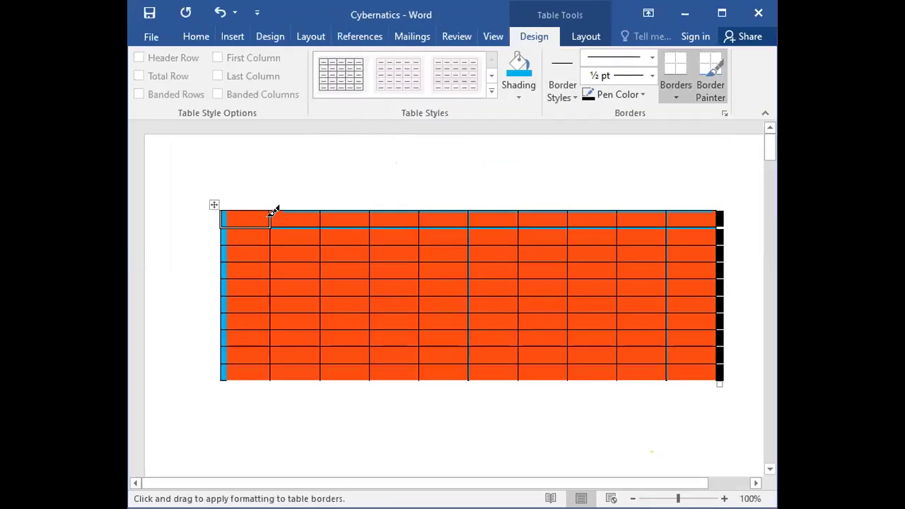
click(243, 225)
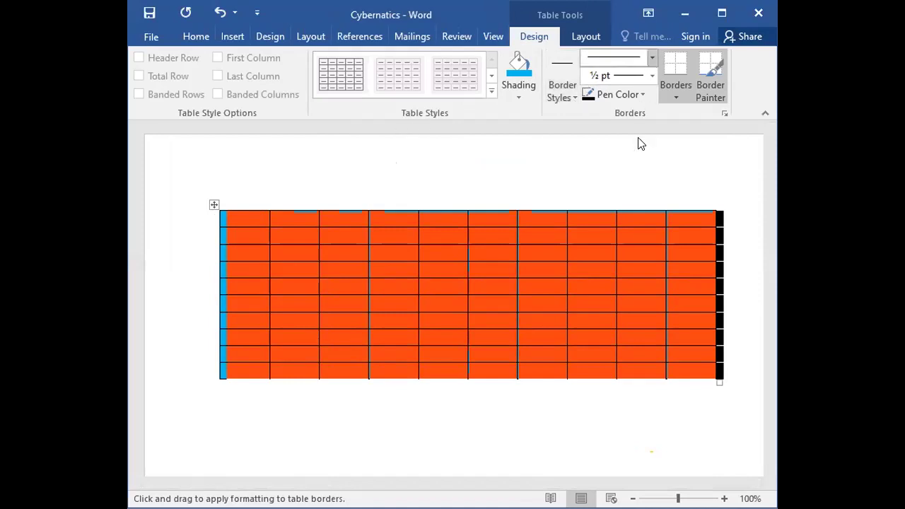
- Paint double wavy borders on all four edges of the first cell and one inner vertical gridline
click(652, 57)
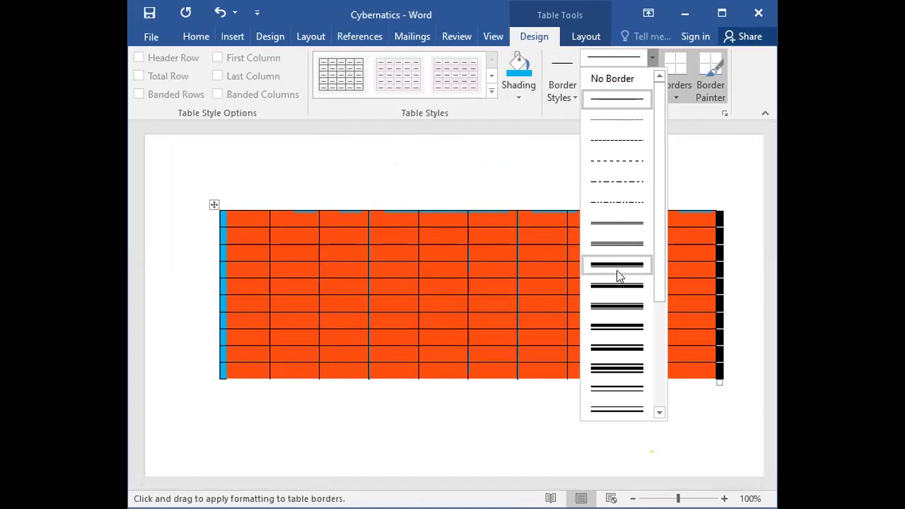
scroll(617, 275, down, 3)
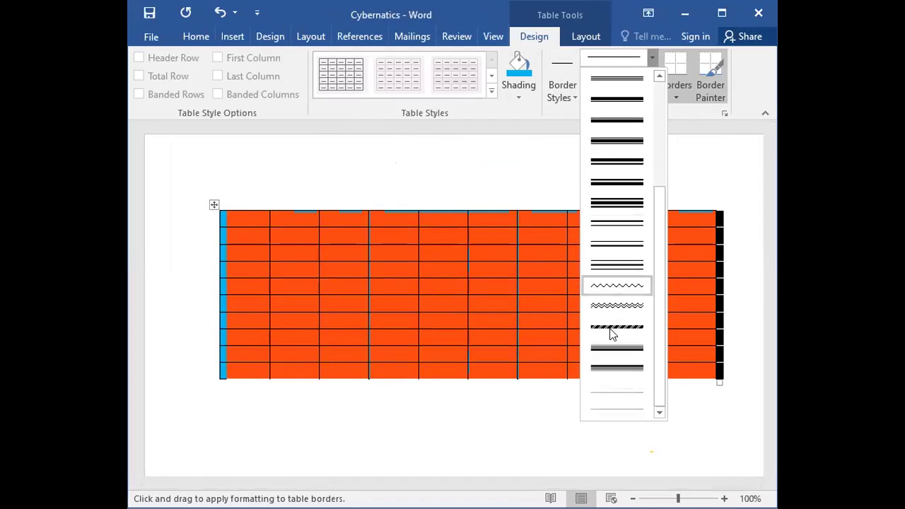
scroll(601, 225, up, 3)
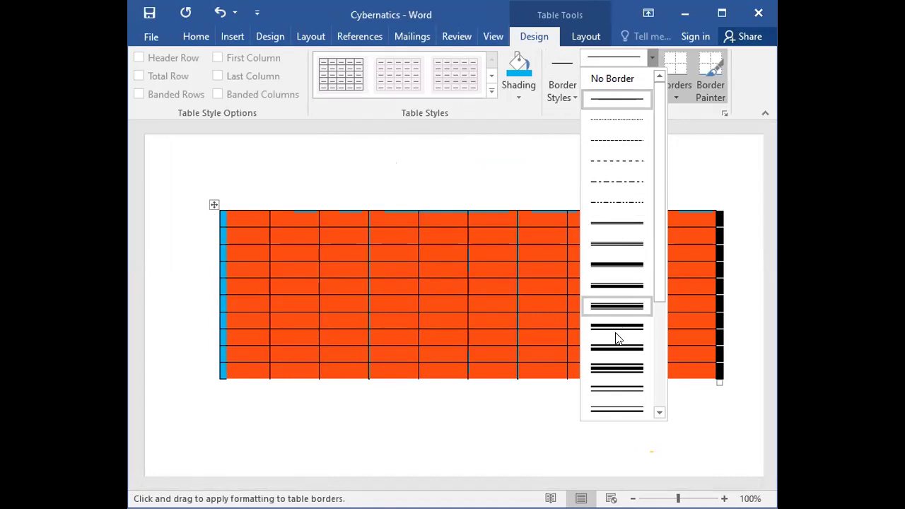
scroll(616, 356, down, 3)
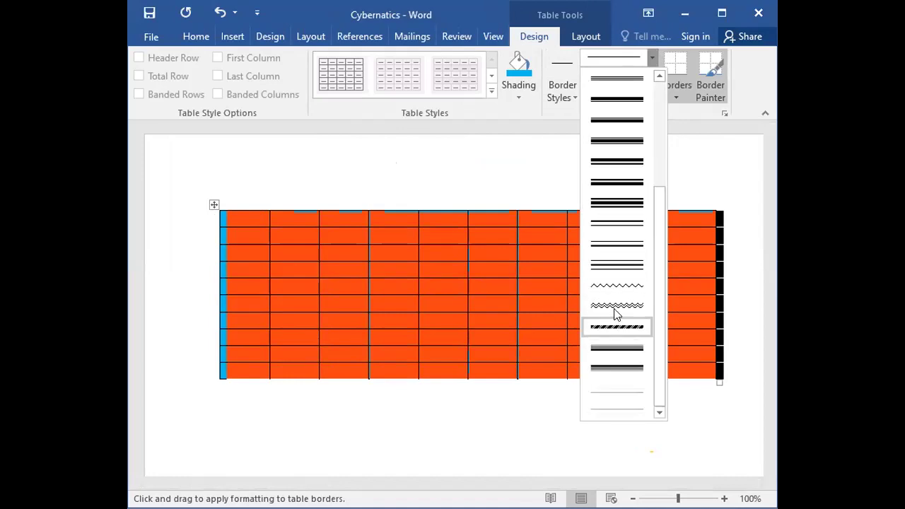
click(618, 305)
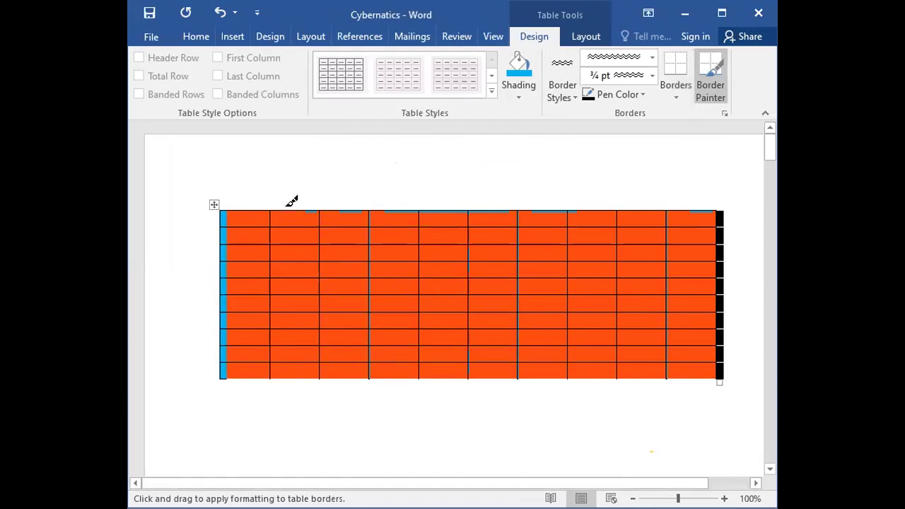
click(271, 214)
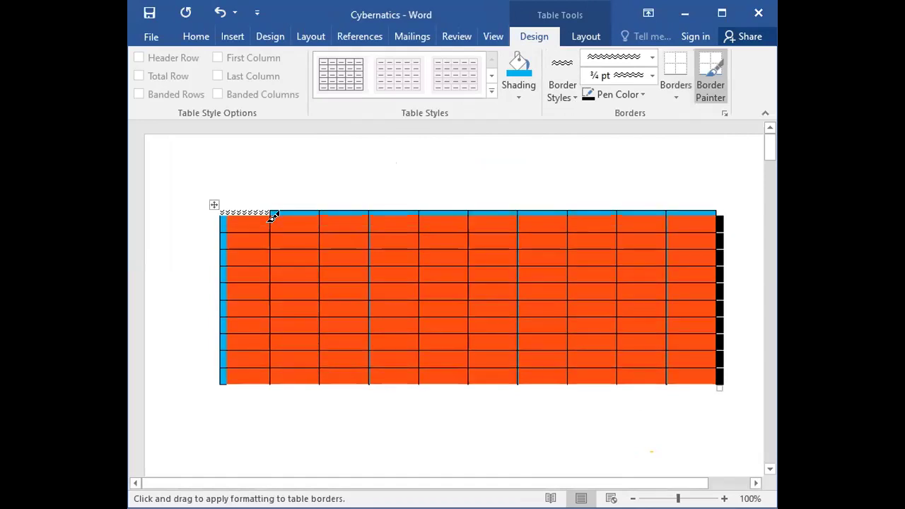
click(249, 228)
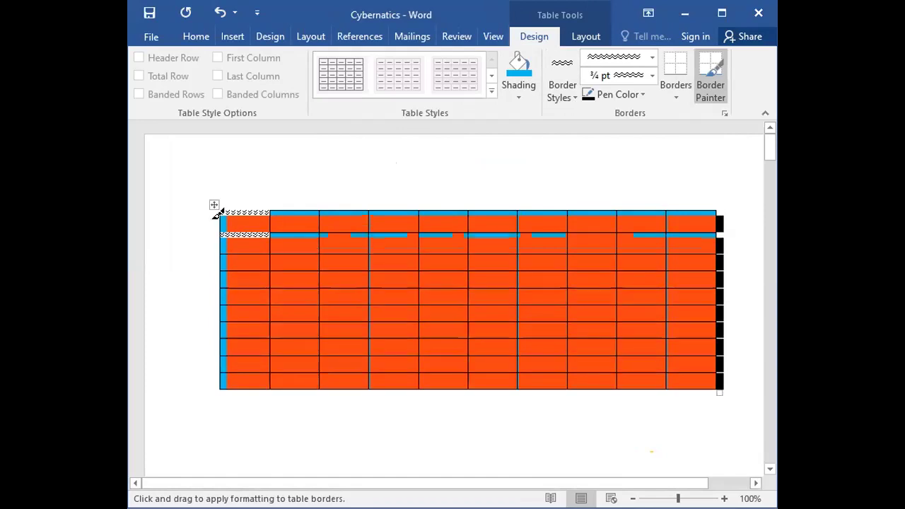
click(252, 222)
click(272, 219)
click(322, 253)
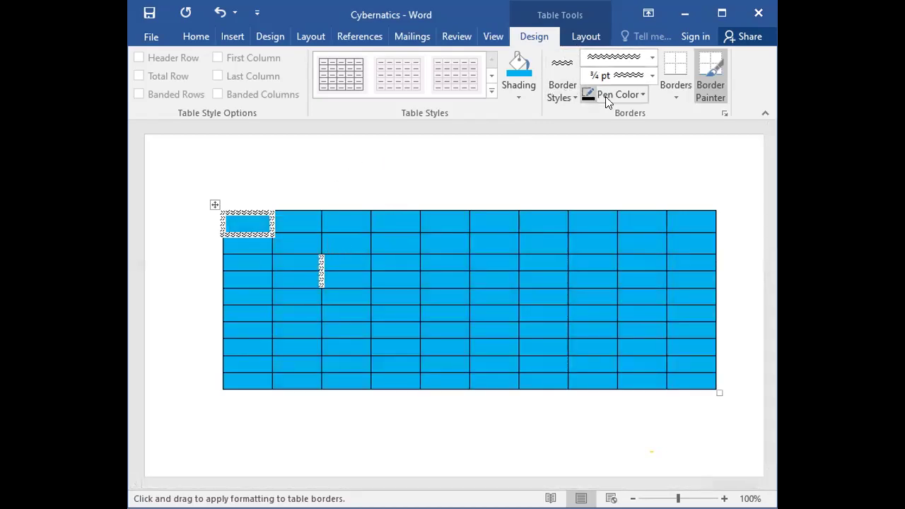
key(Escape)
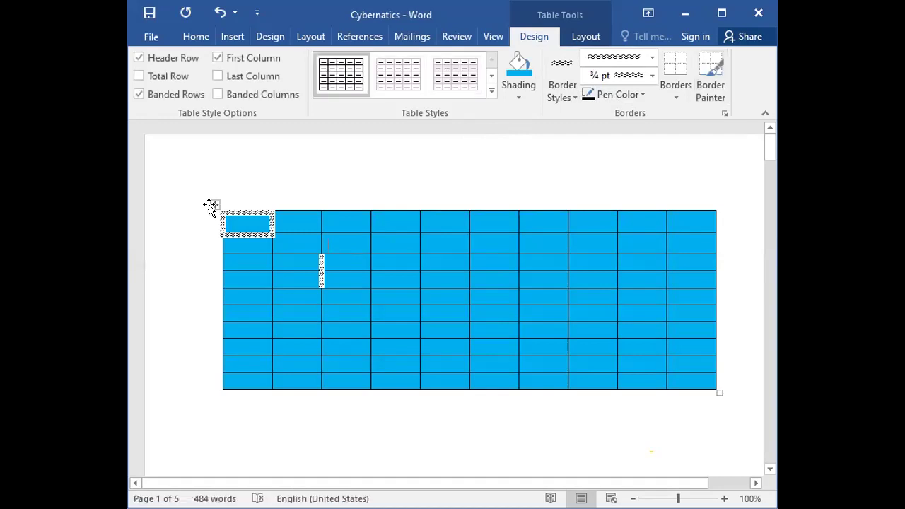
click(210, 205)
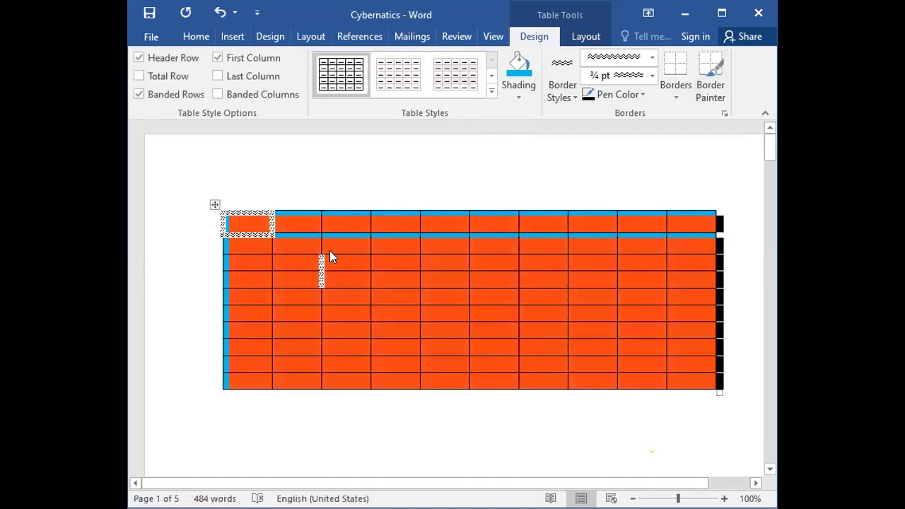
click(651, 75)
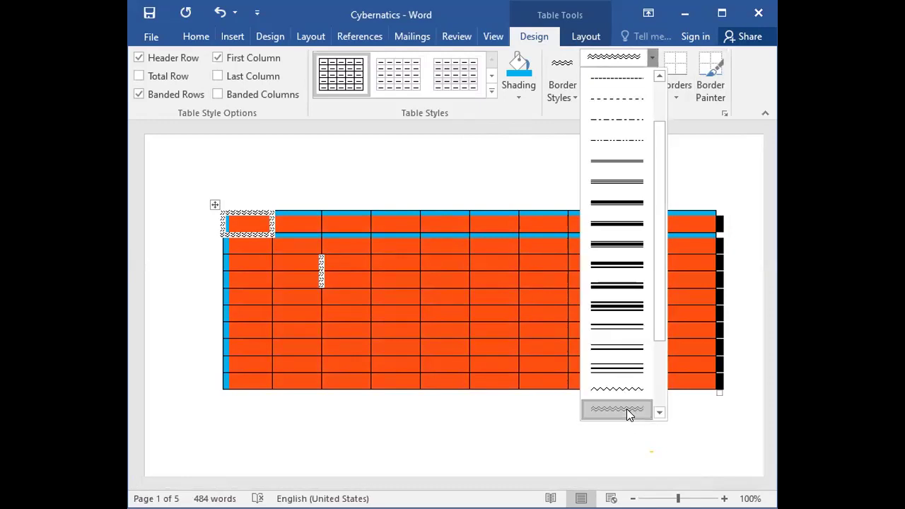
- Box two stacked cells in the third column with double wavy borders
click(626, 410)
click(337, 247)
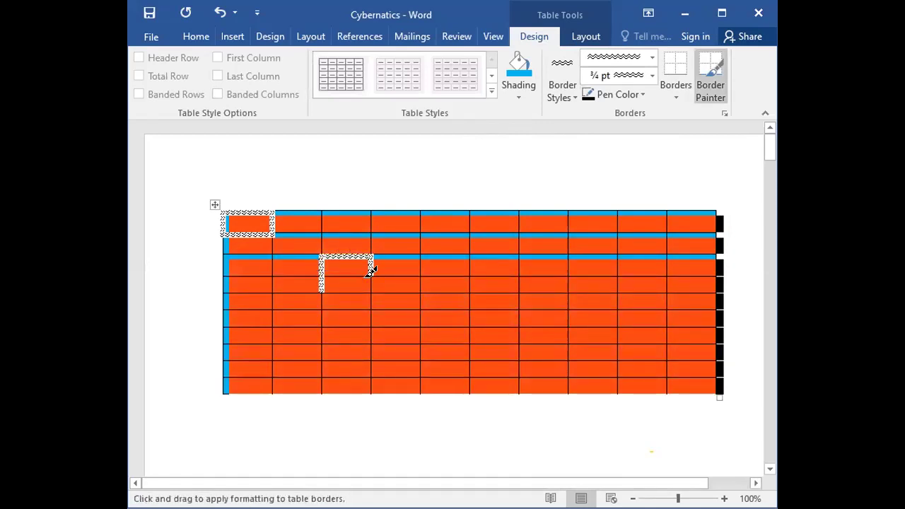
mouse_move(371, 262)
mouse_down()
mouse_move(373, 278)
mouse_move(346, 283)
mouse_up()
click(346, 279)
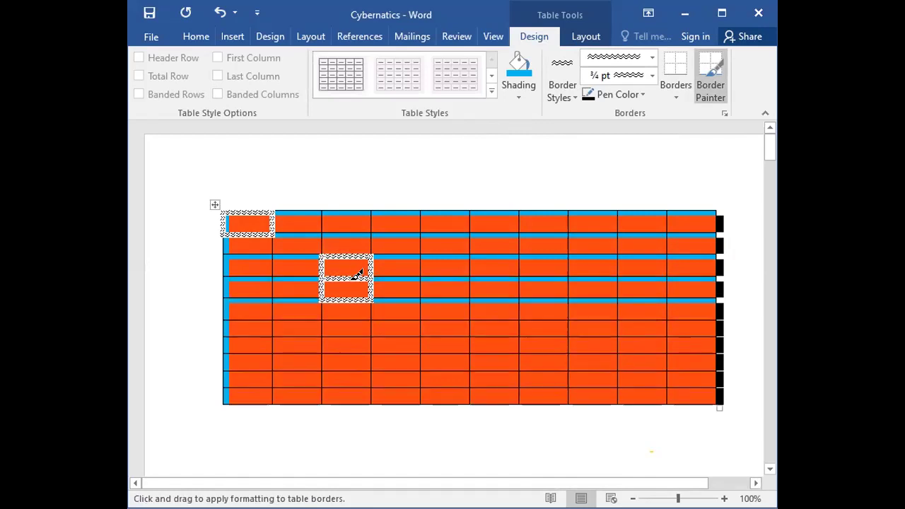
- Switch the line style to No Border and erase the first cell's wavy top edge
click(651, 62)
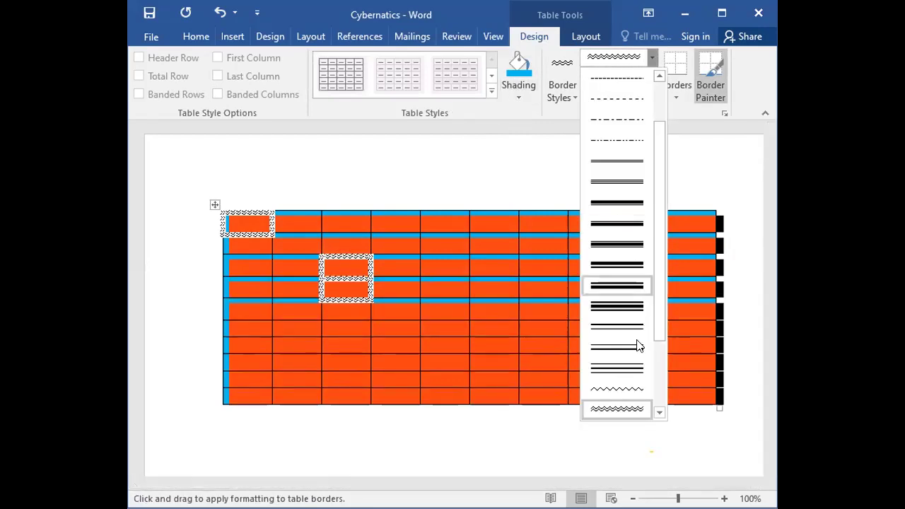
scroll(613, 112, up, 5)
click(624, 78)
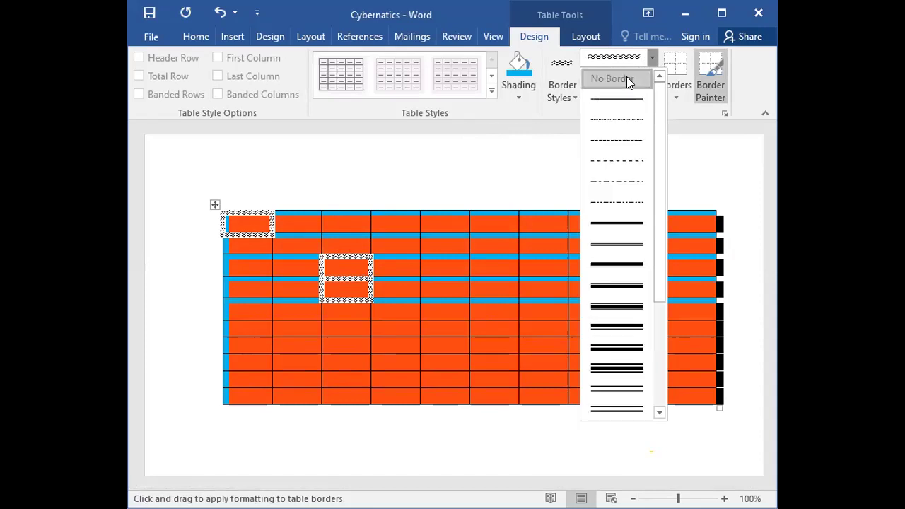
click(211, 205)
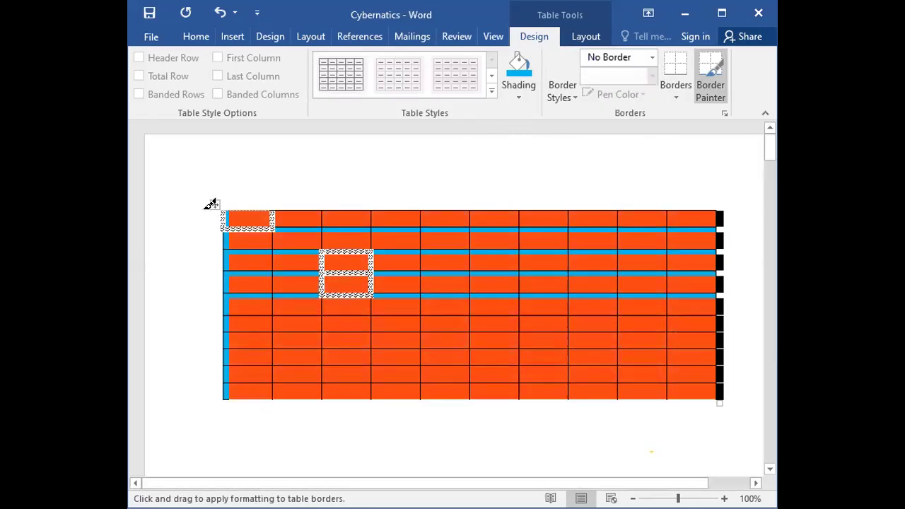
- Look through the Border Styles and Line Style lists, keeping No Border, and stop painting
click(196, 36)
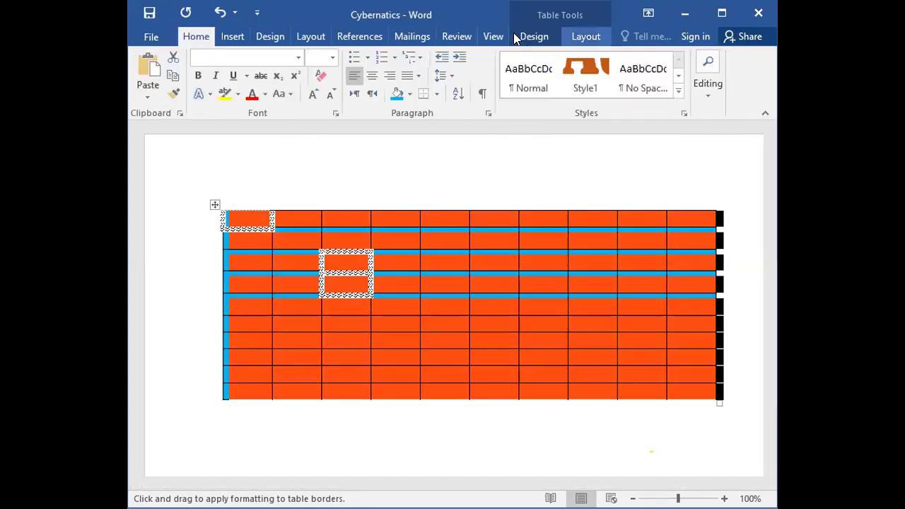
click(551, 35)
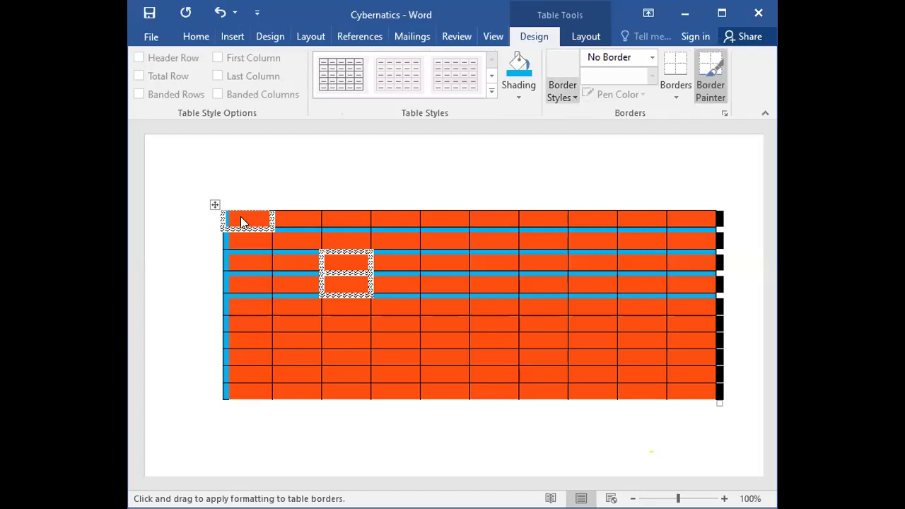
click(563, 91)
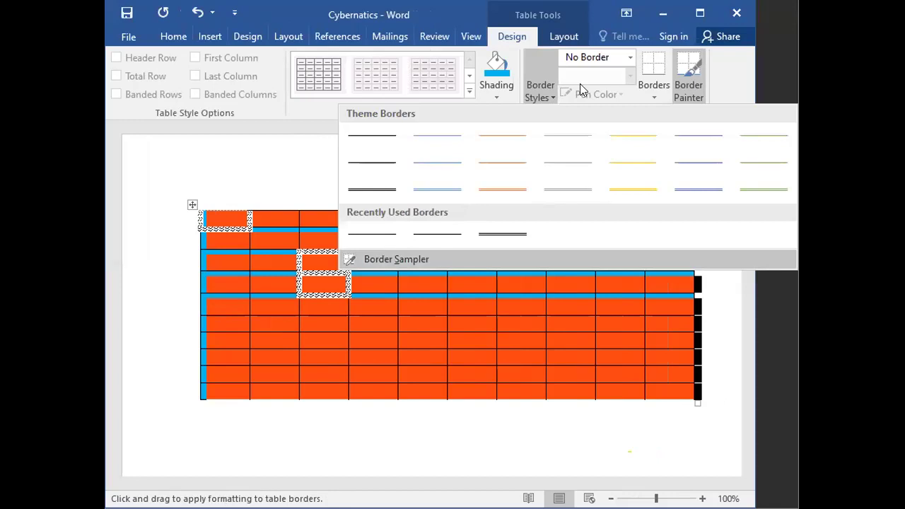
key(Escape)
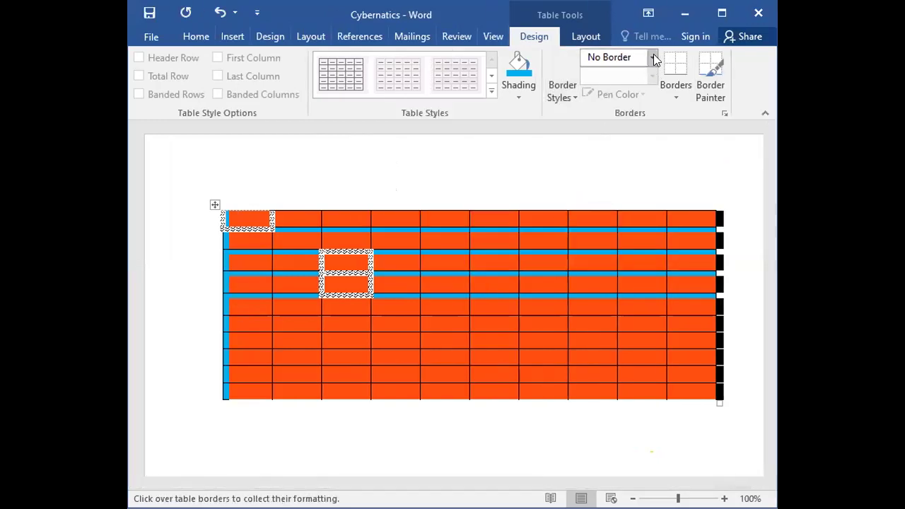
click(653, 58)
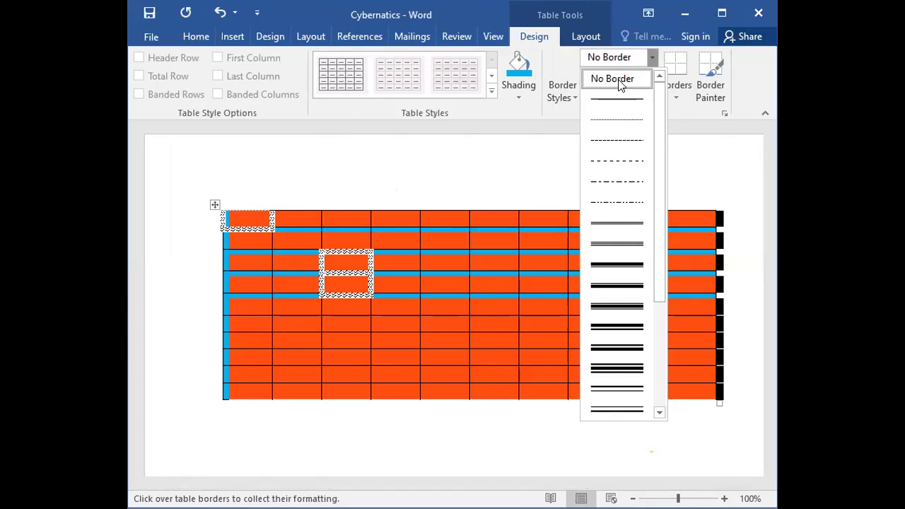
key(Return)
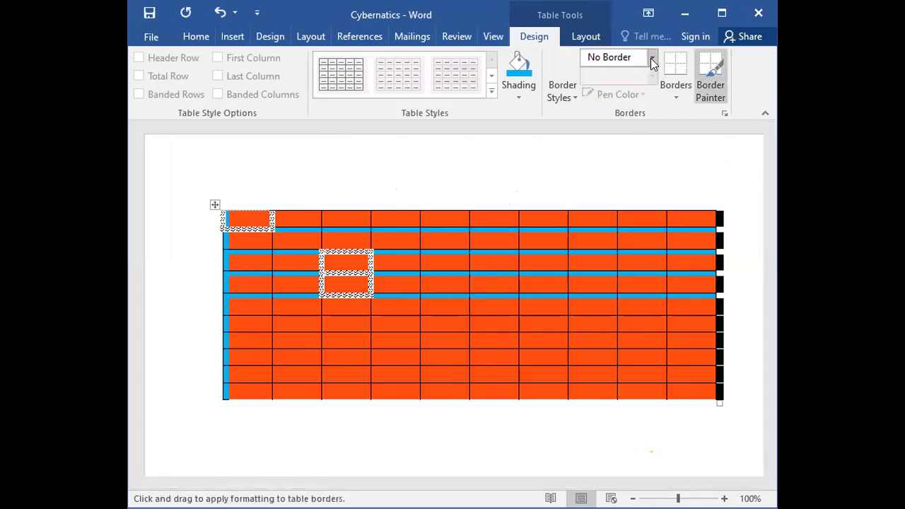
click(651, 61)
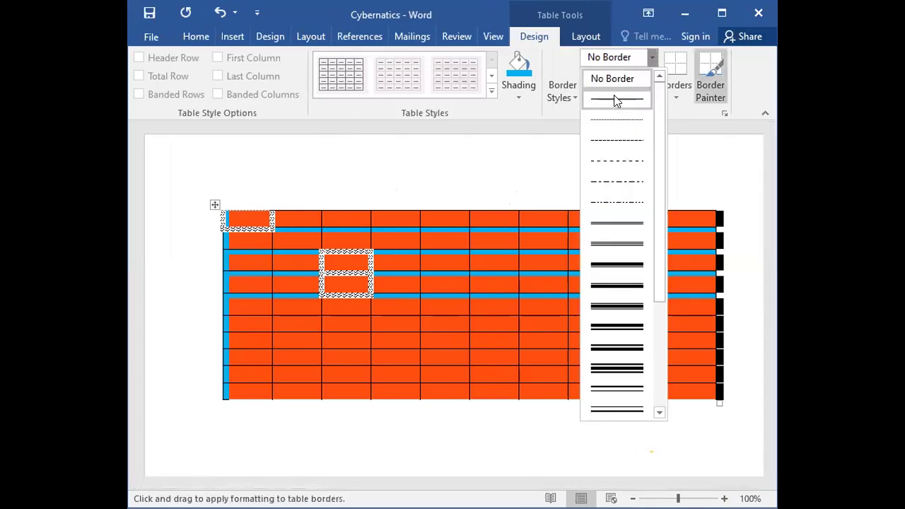
click(655, 57)
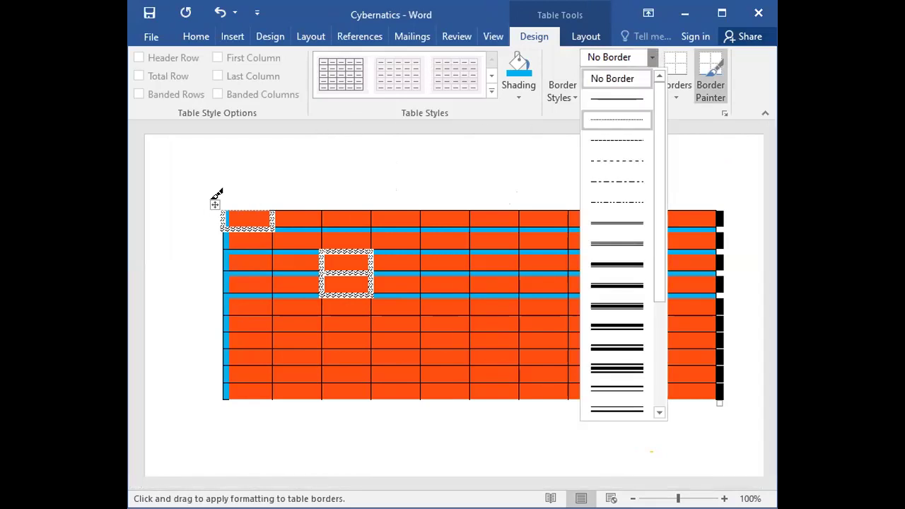
key(Escape)
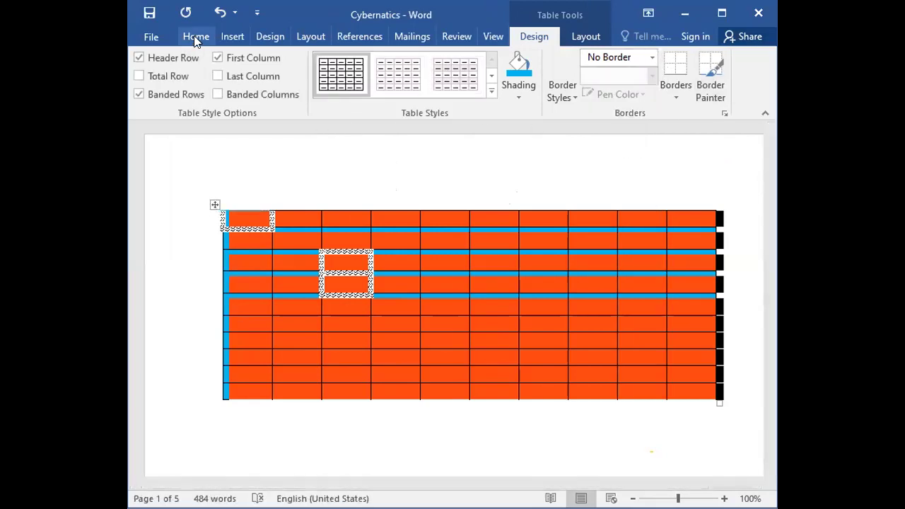
- Reselect the whole table and bring up the Borders preset list in Table Design
click(194, 36)
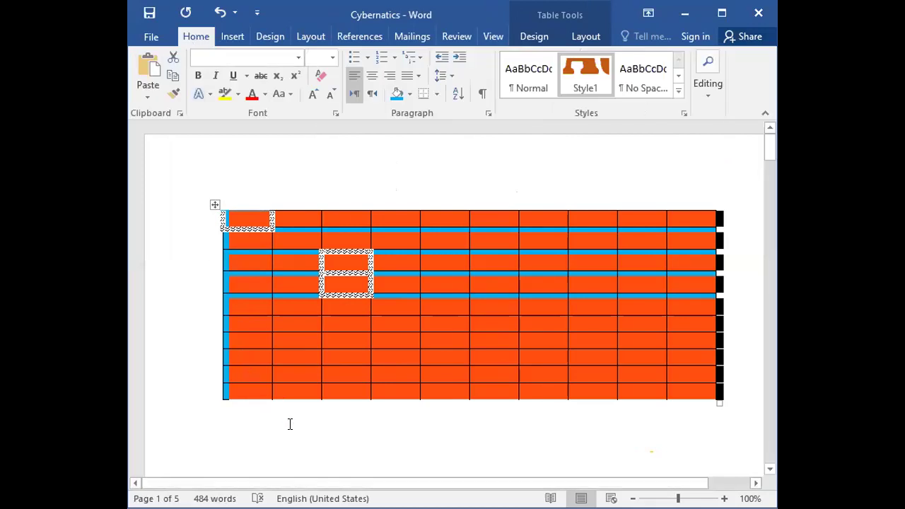
click(289, 424)
scroll(350, 246, up, 1)
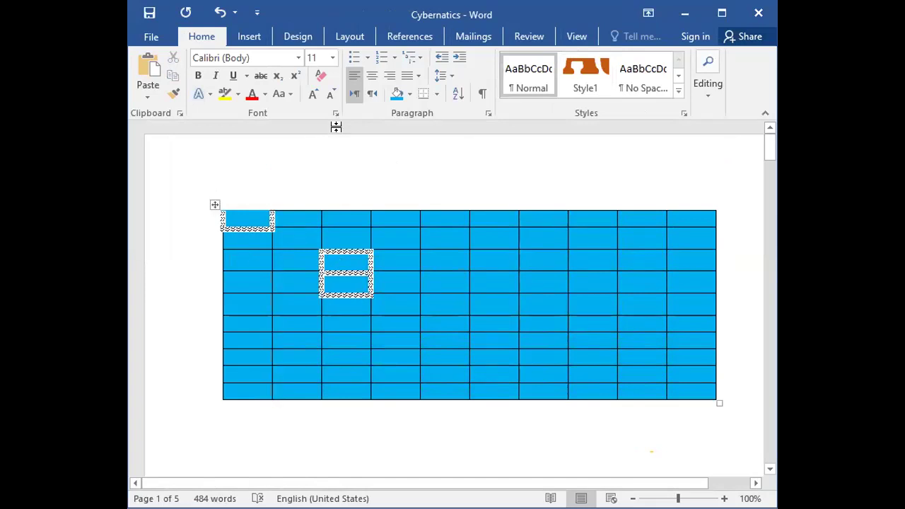
click(214, 204)
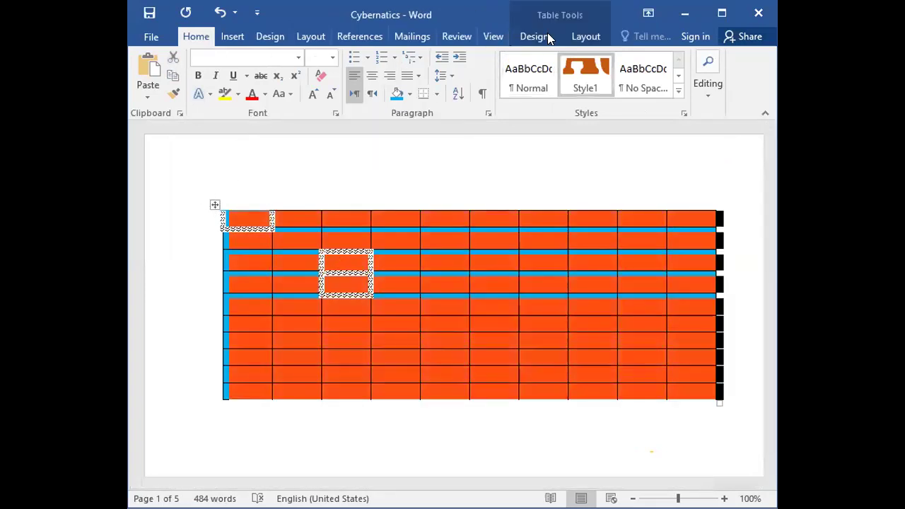
click(538, 37)
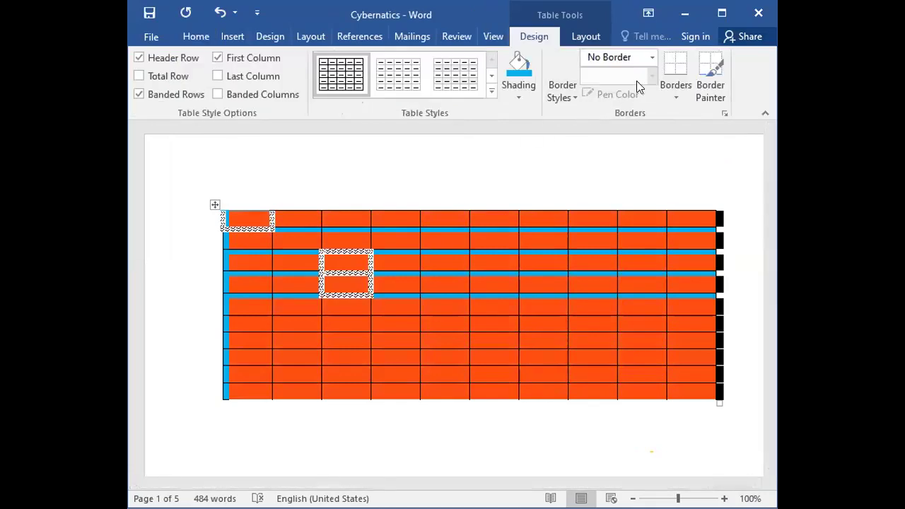
click(675, 97)
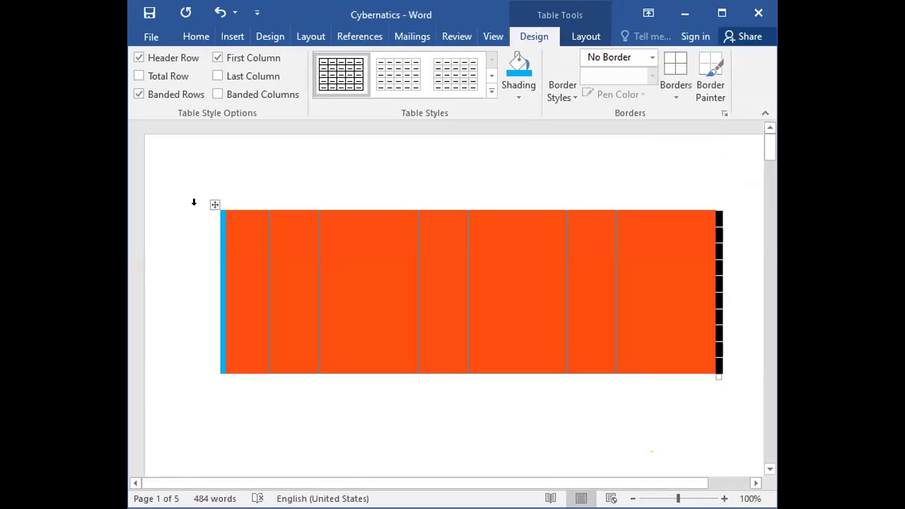
- Reselect the table and apply All Borders so every cell gets gridlines
click(273, 398)
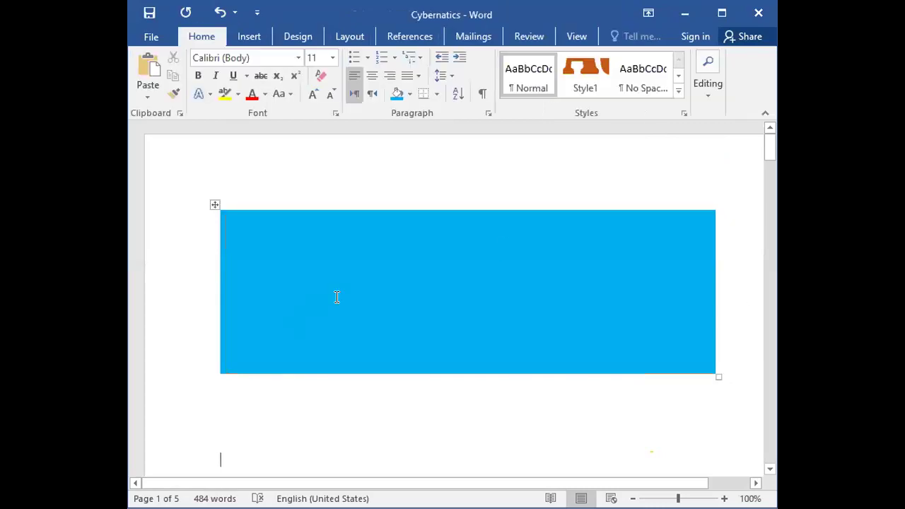
click(212, 201)
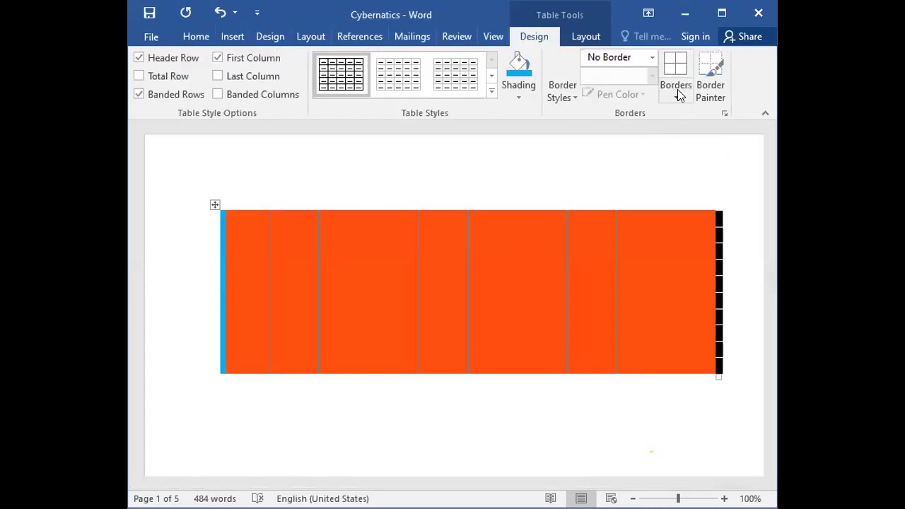
click(675, 98)
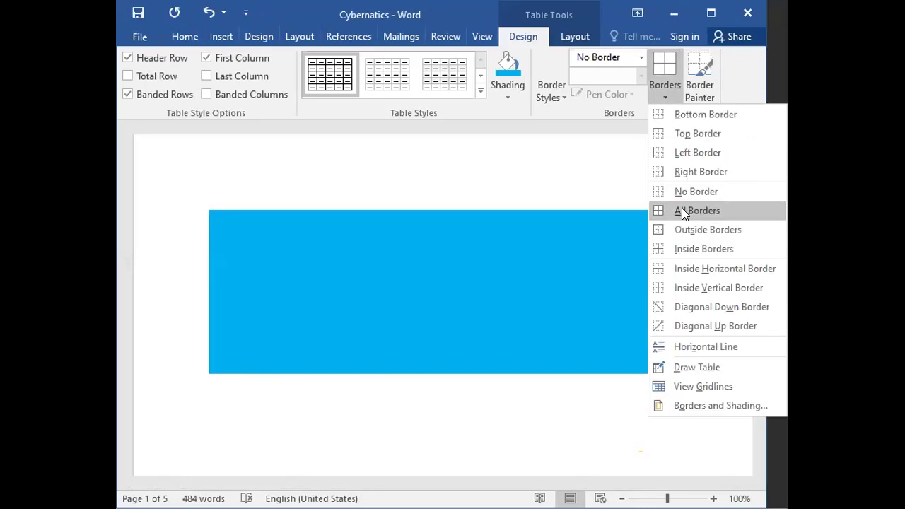
click(681, 206)
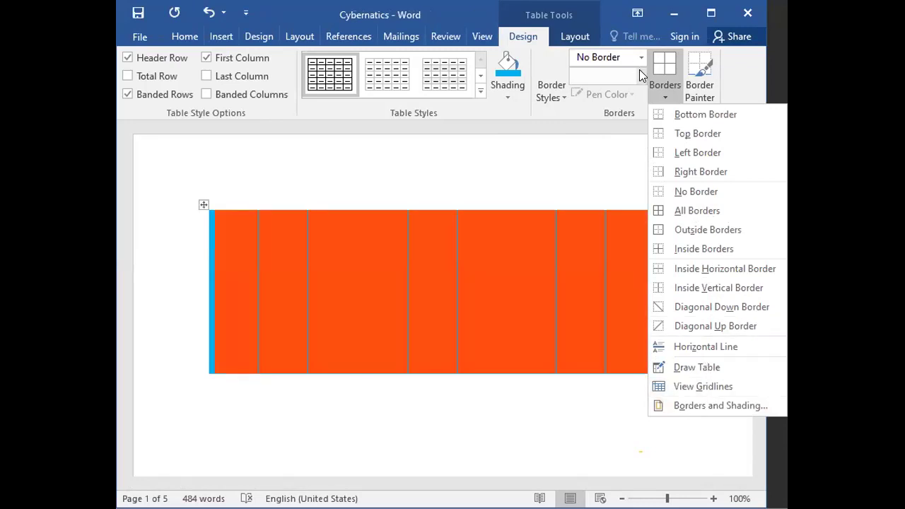
- Paint solid 6 pt black borders along part of a row line and around one cell
click(622, 57)
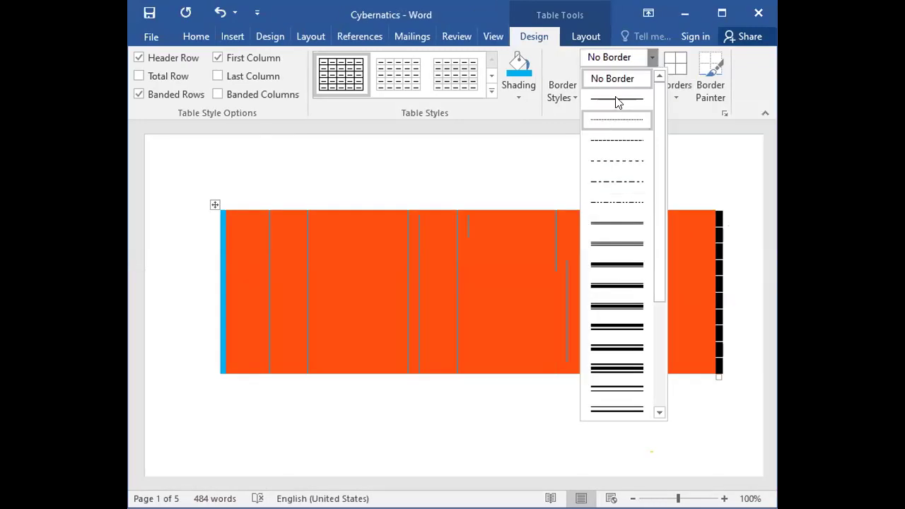
click(617, 99)
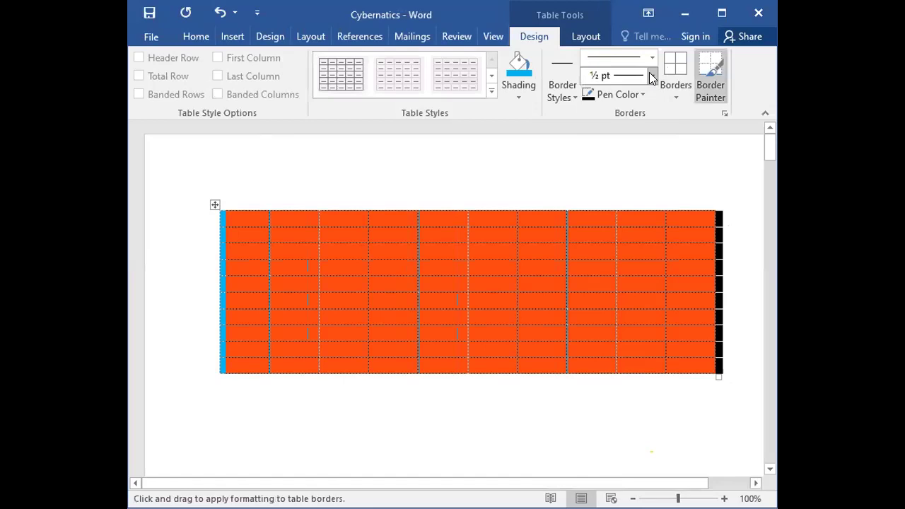
click(651, 77)
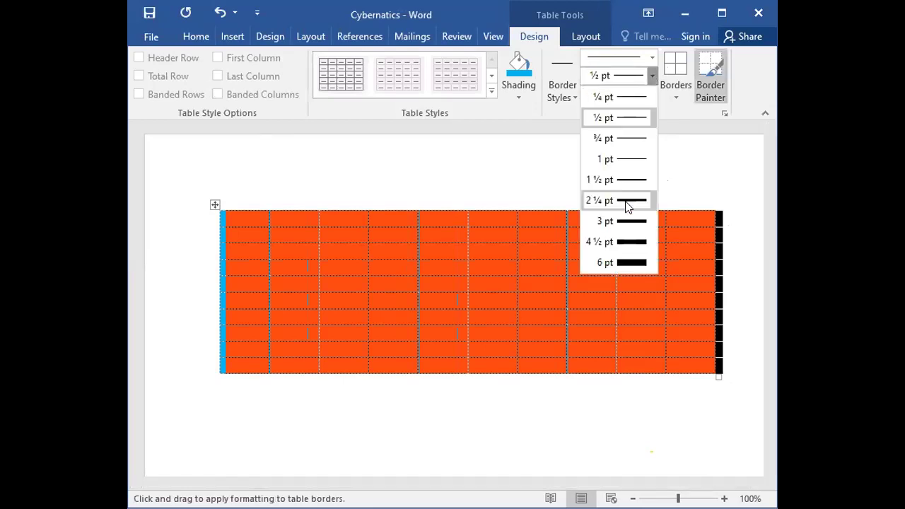
click(621, 261)
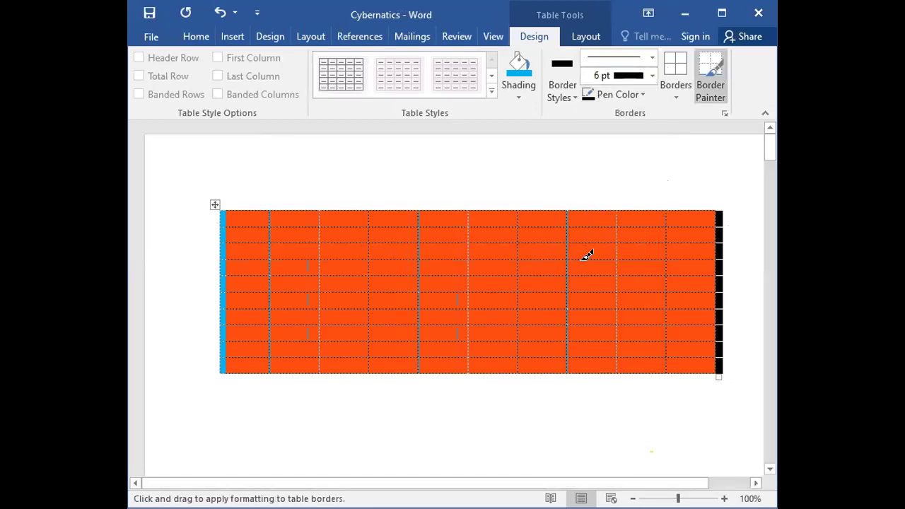
click(552, 258)
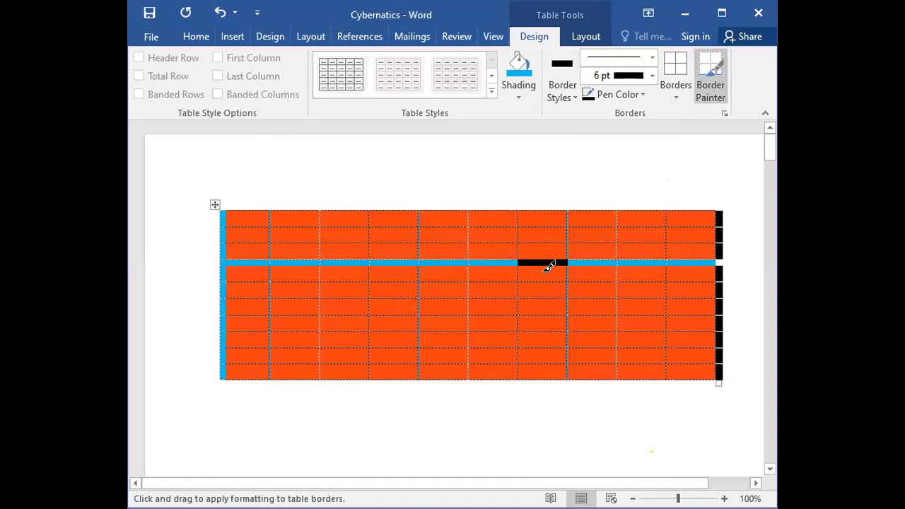
click(556, 274)
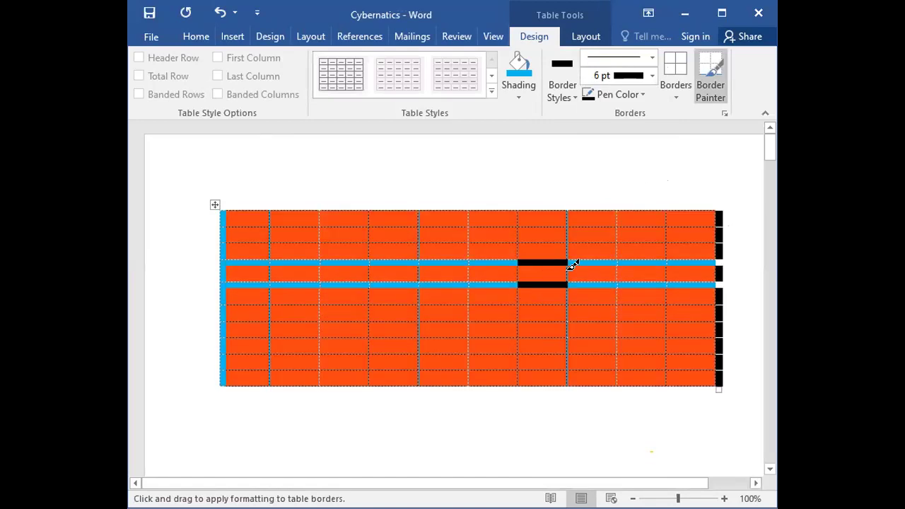
drag(571, 260, 545, 263)
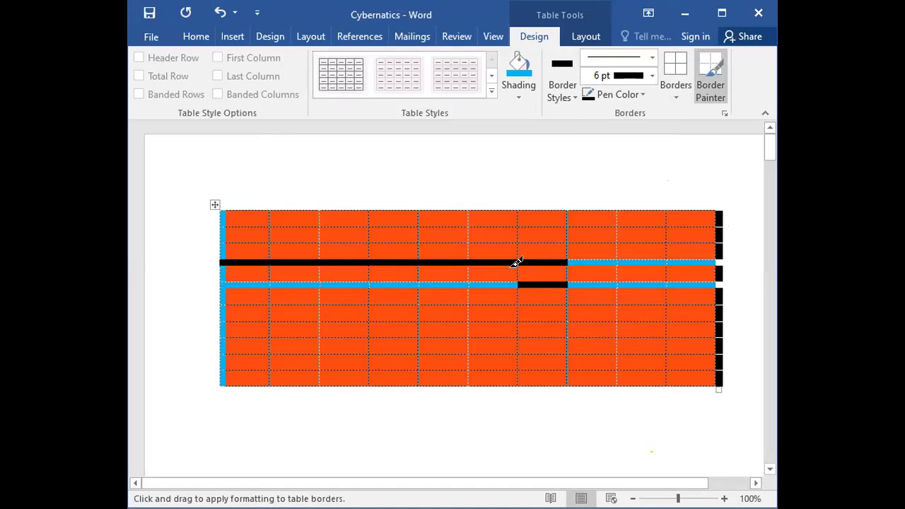
click(567, 264)
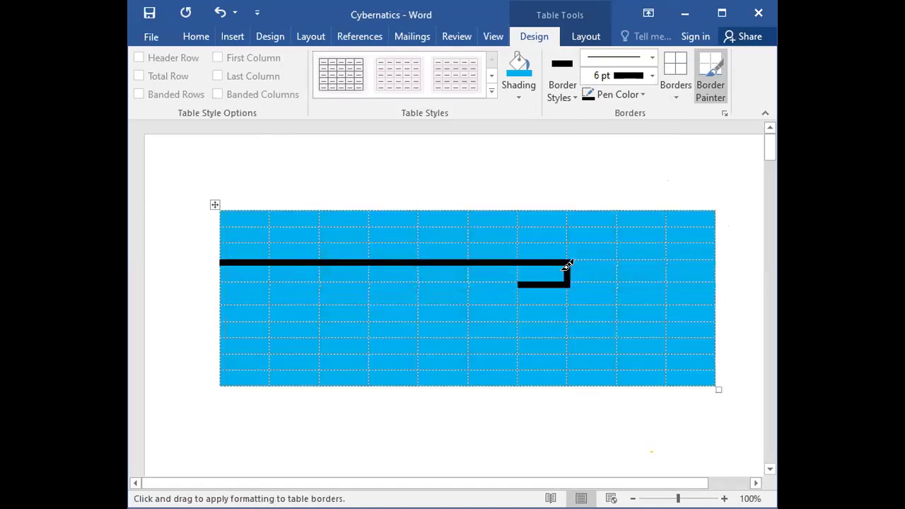
click(518, 272)
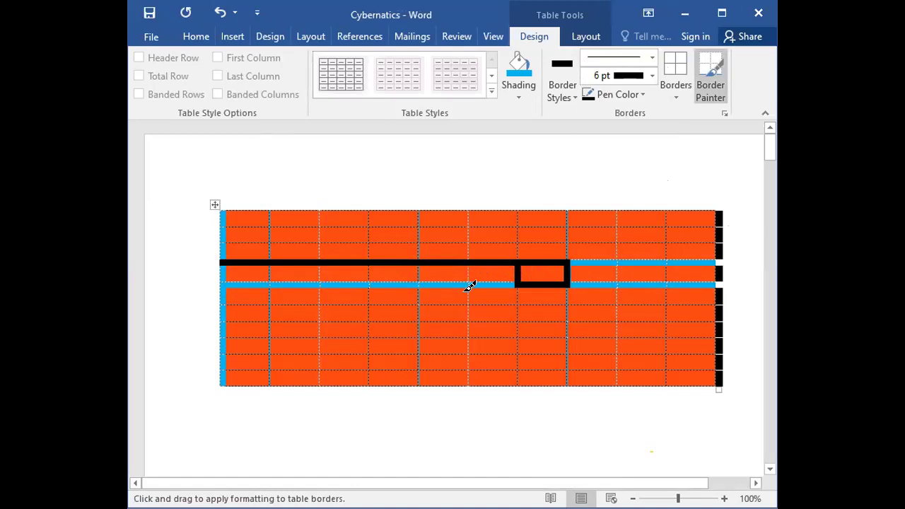
- Reset the border weight to ¼ pt and stop the Border Painter
click(647, 78)
click(638, 95)
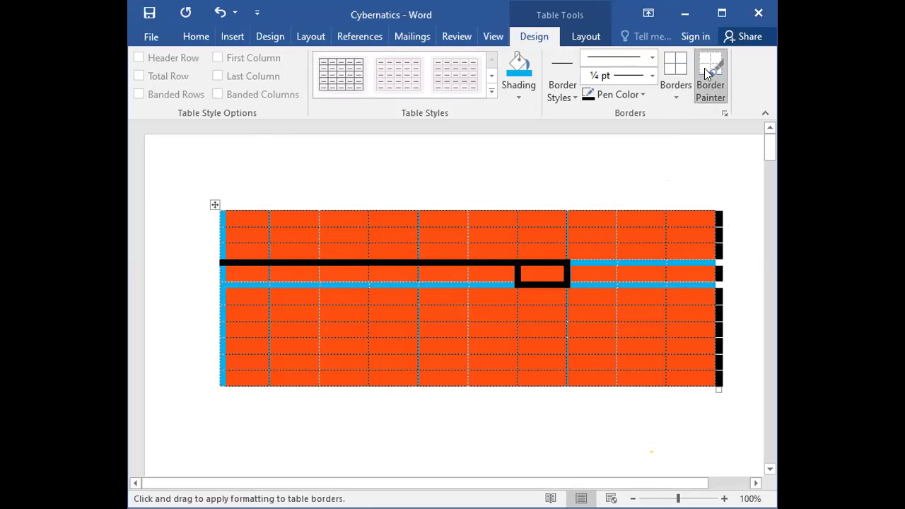
key(Escape)
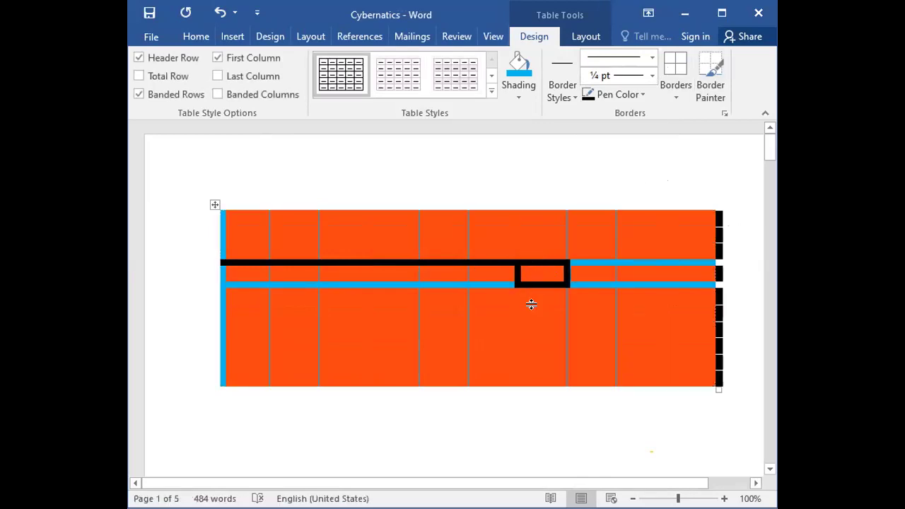
- Deselect the table and place the insertion point on the page below it
click(530, 304)
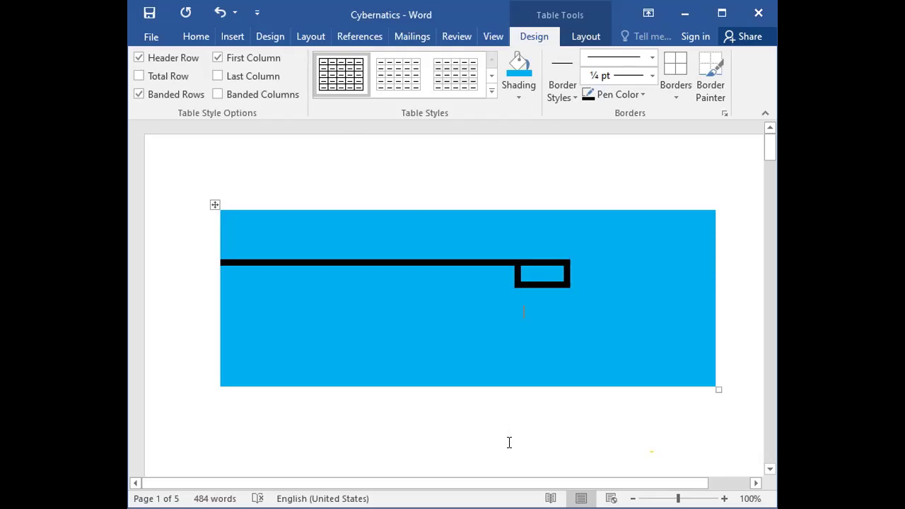
click(373, 465)
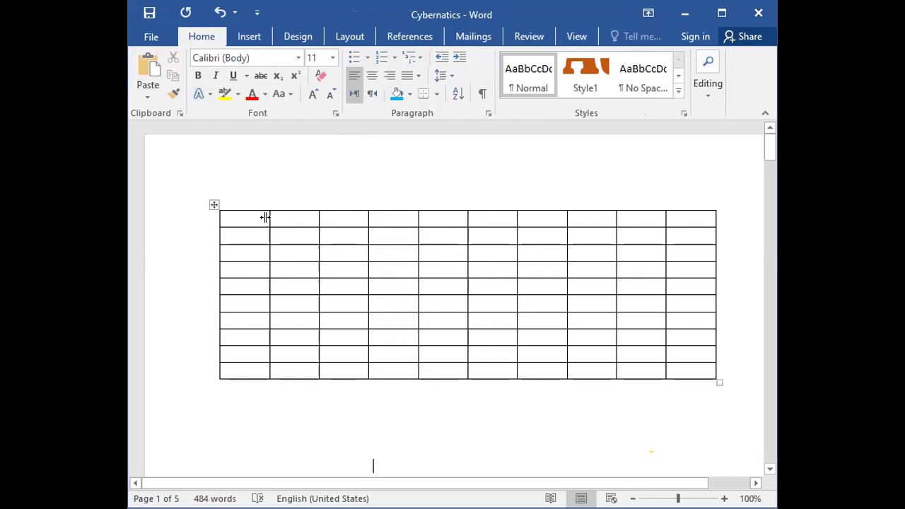
- Narrow the first column, widen the second, and return the fourth row to normal height
drag(265, 217, 294, 219)
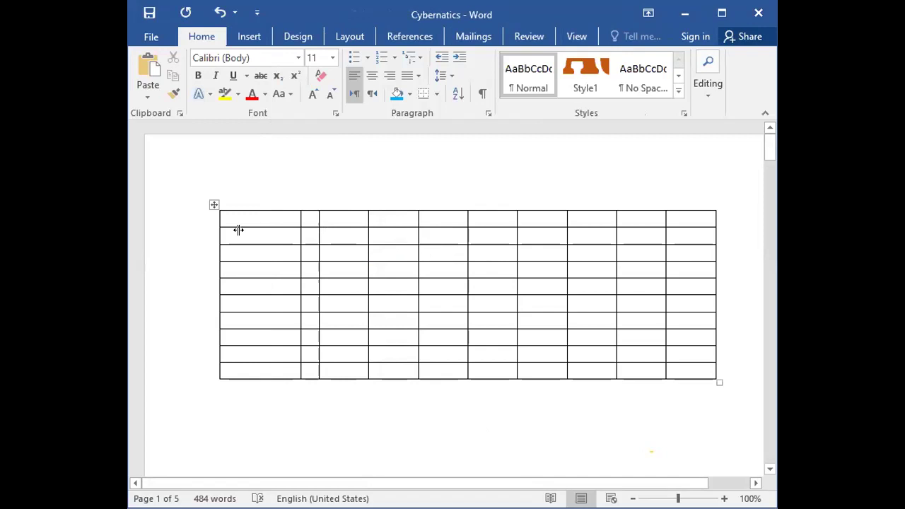
drag(232, 231, 239, 231)
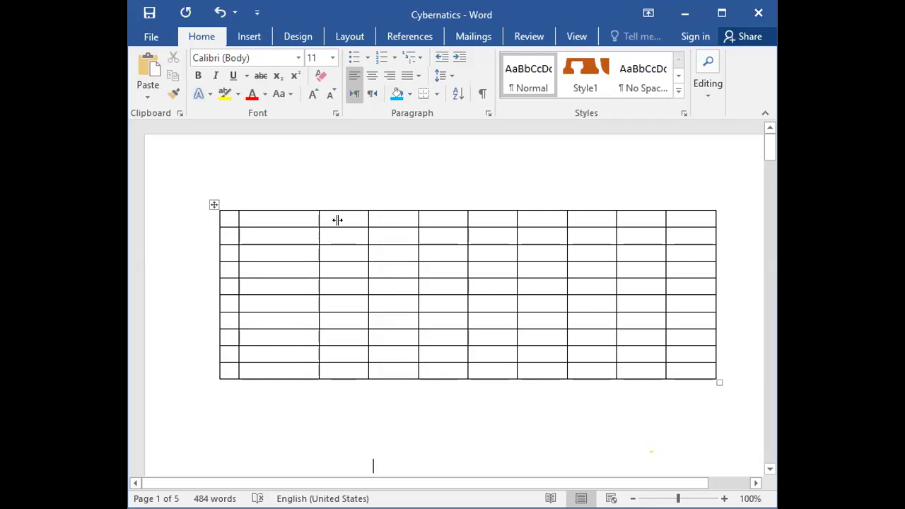
drag(347, 220, 352, 219)
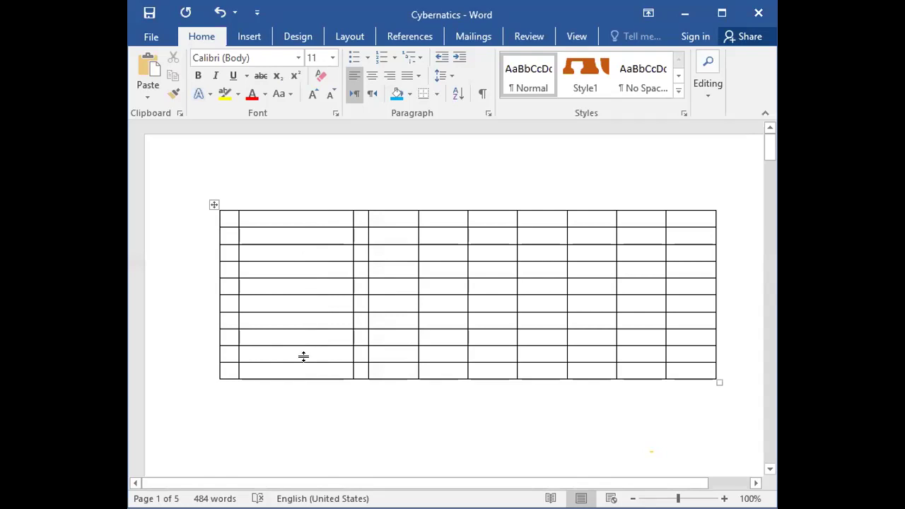
drag(303, 356, 302, 356)
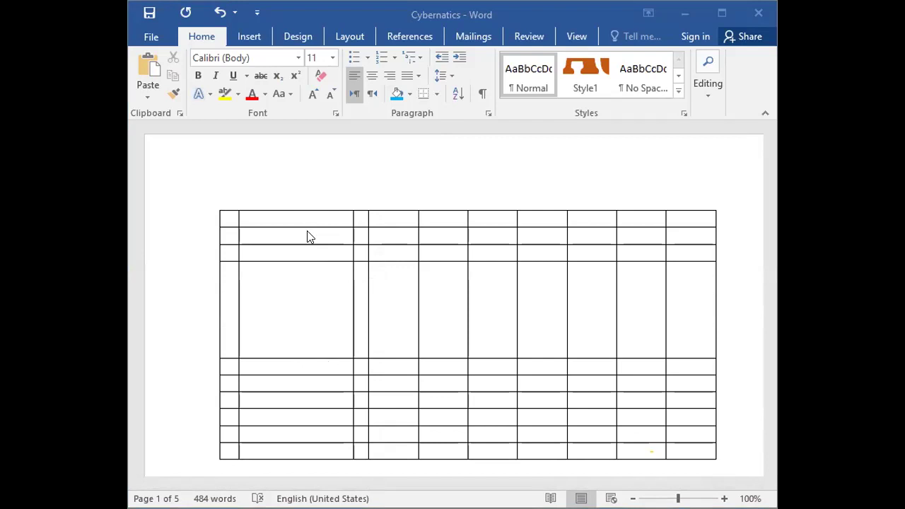
click(312, 358)
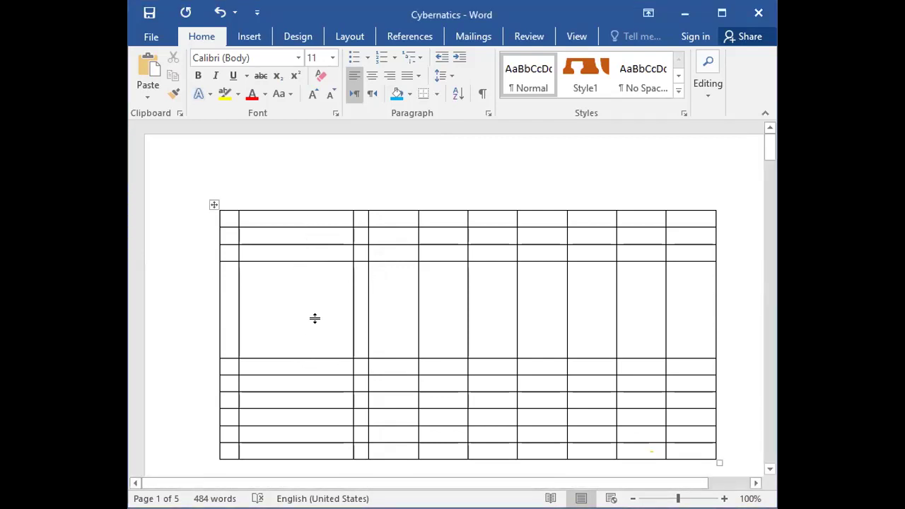
mouse_move(311, 277)
drag(332, 295, 332, 278)
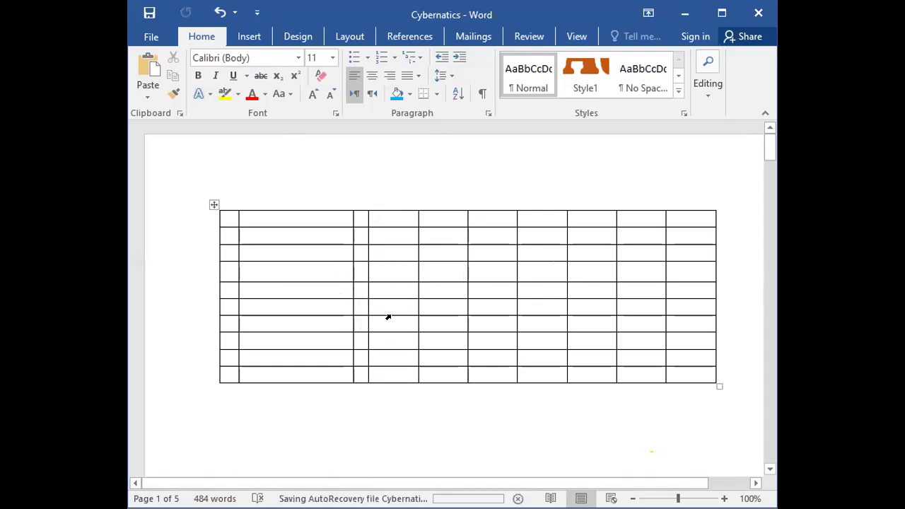
- Browse the Pictures folder in Insert Picture and close it without inserting anything
click(254, 36)
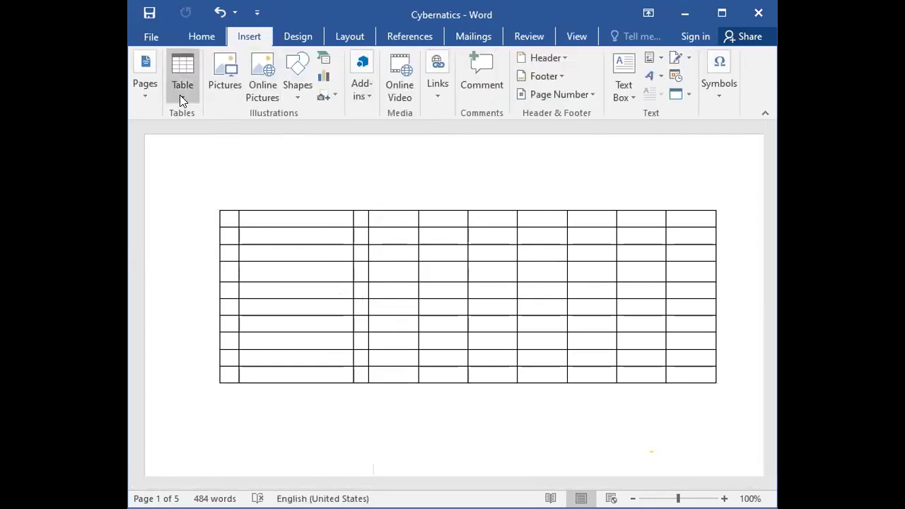
click(224, 87)
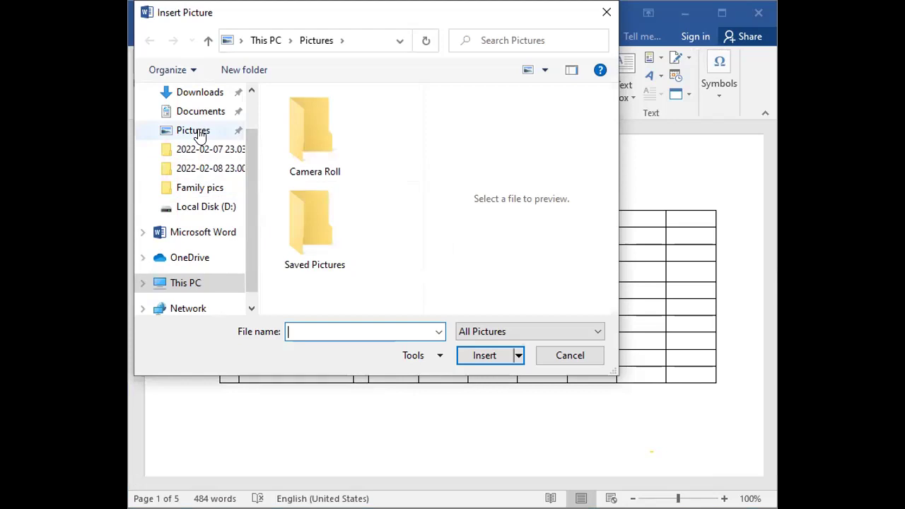
click(200, 133)
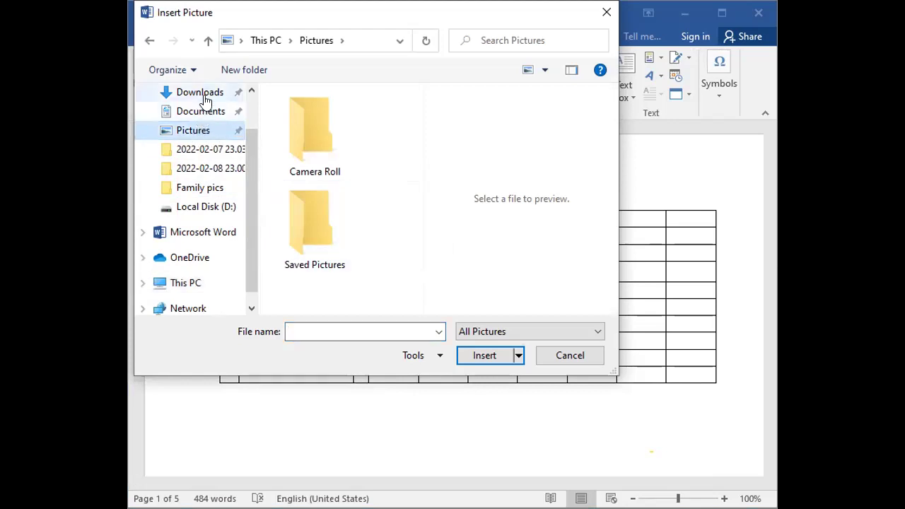
scroll(205, 101, up, 2)
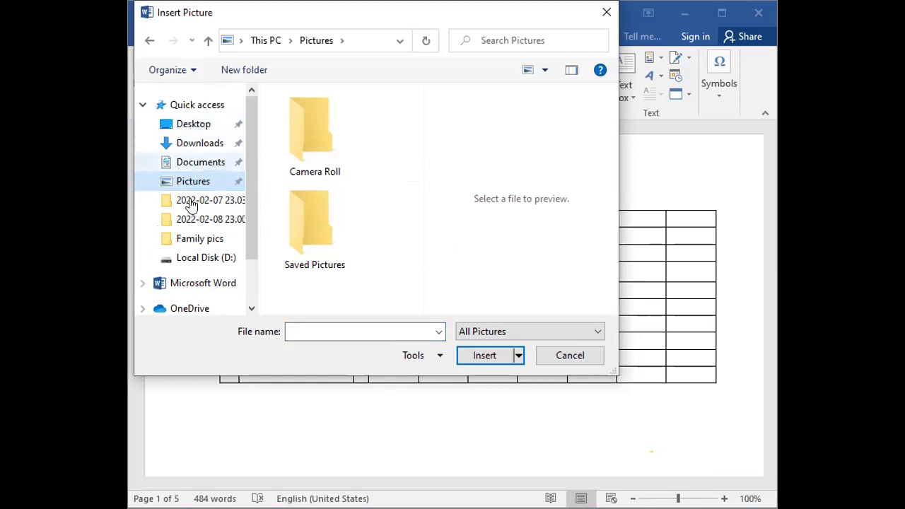
scroll(191, 242, down, 3)
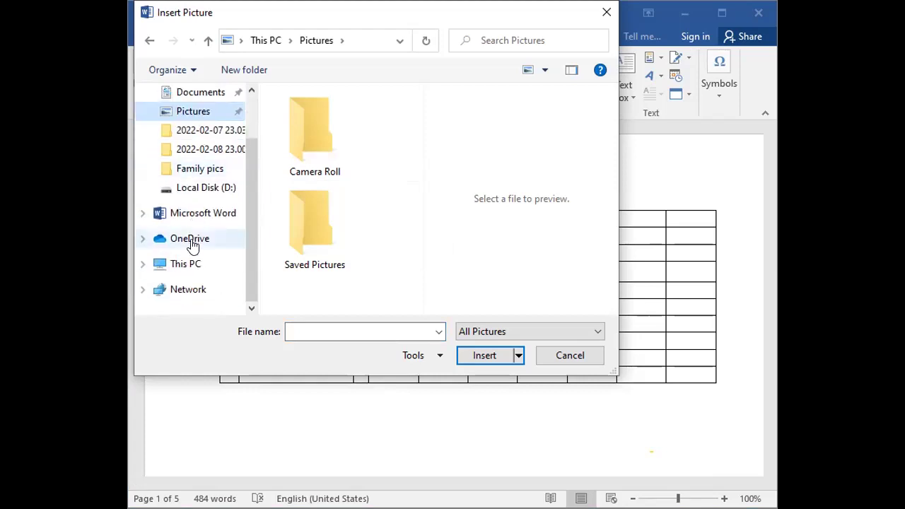
scroll(190, 242, up, 3)
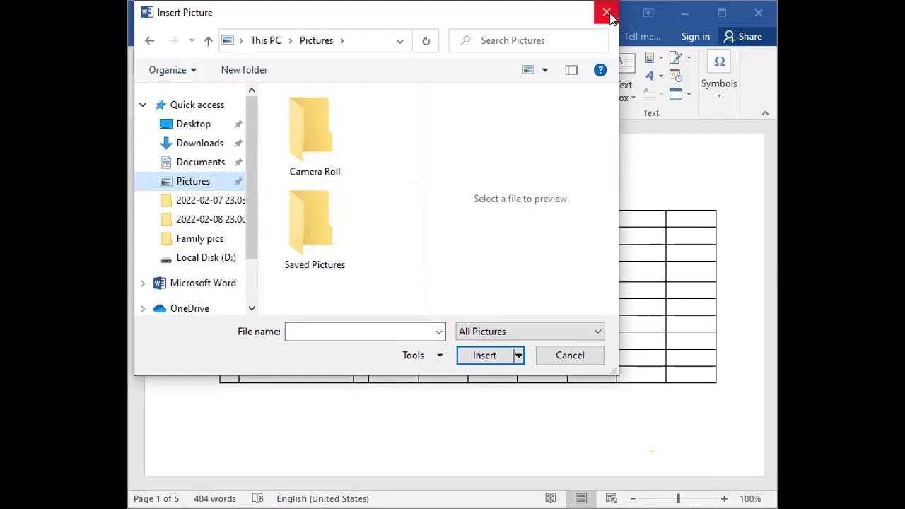
key(Escape)
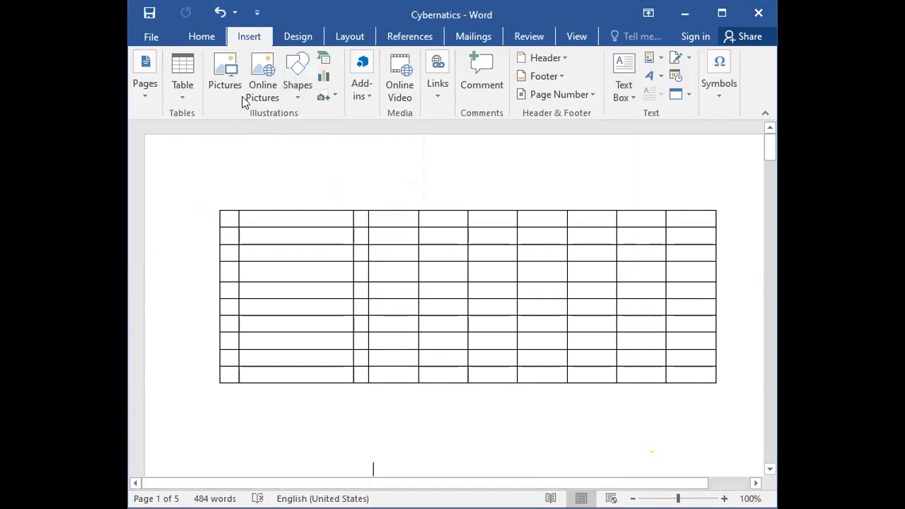
- Draw a horizontal line shape below the table and give it the thick black style
click(229, 89)
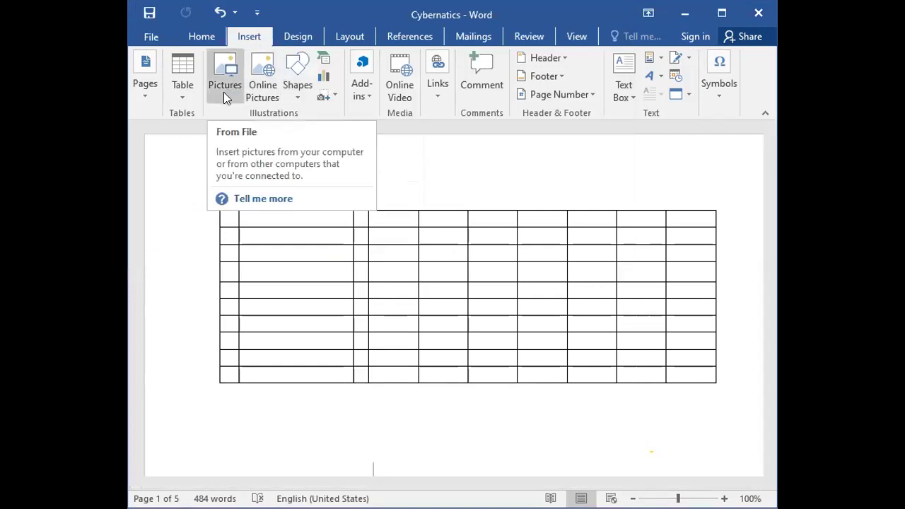
click(296, 99)
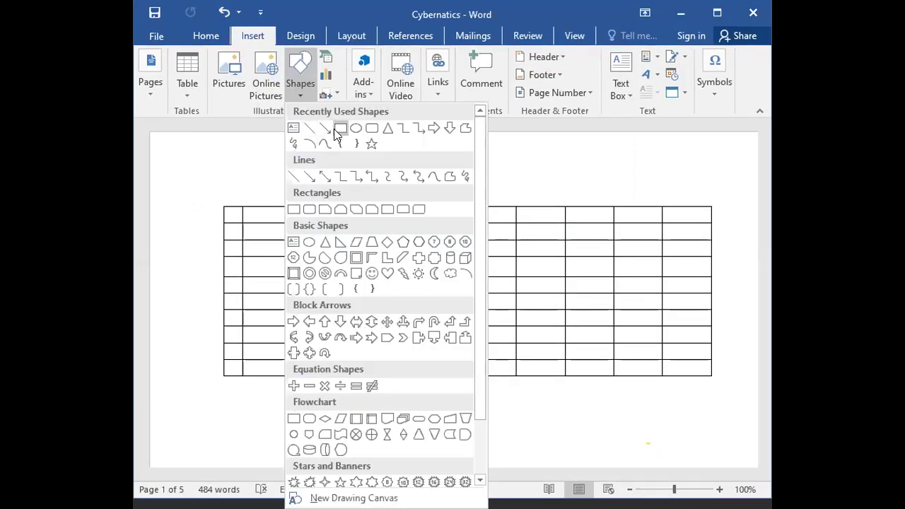
drag(289, 422, 462, 421)
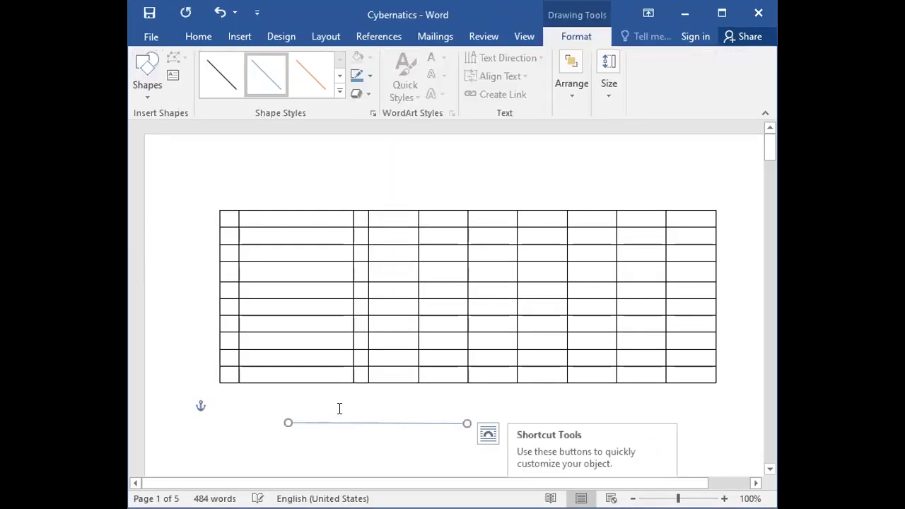
click(339, 92)
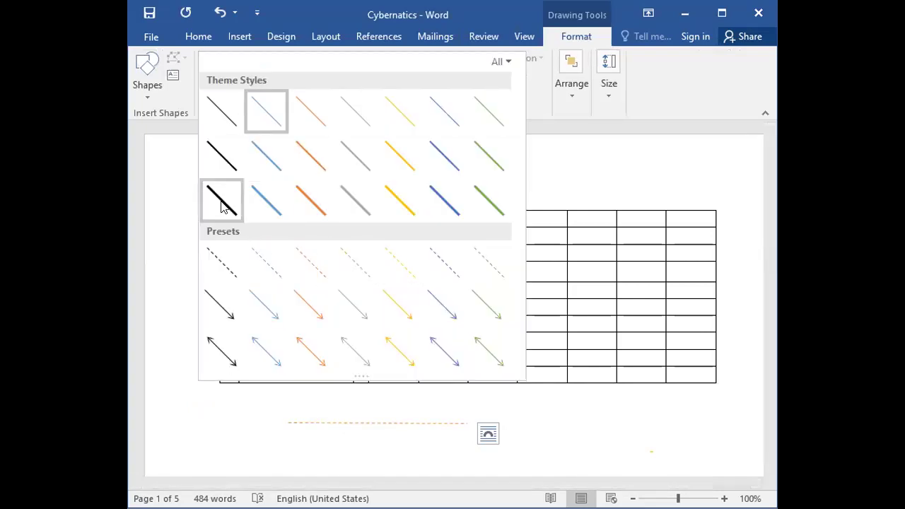
click(504, 63)
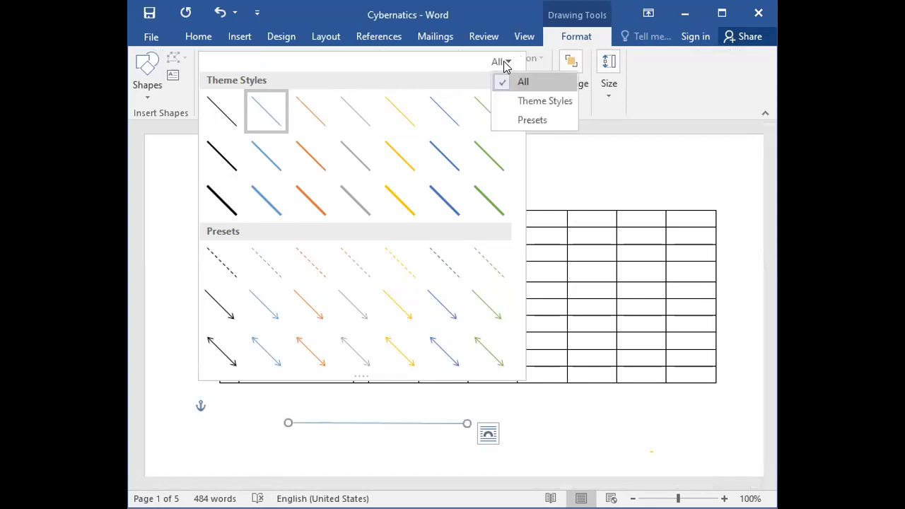
click(222, 200)
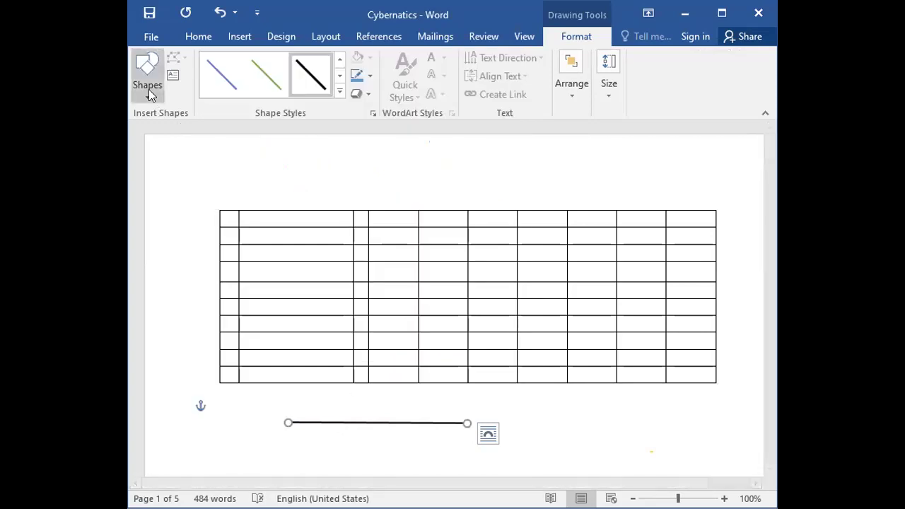
- Colour the line dark blue, keep its height at 0", and drag its right end further out
click(365, 78)
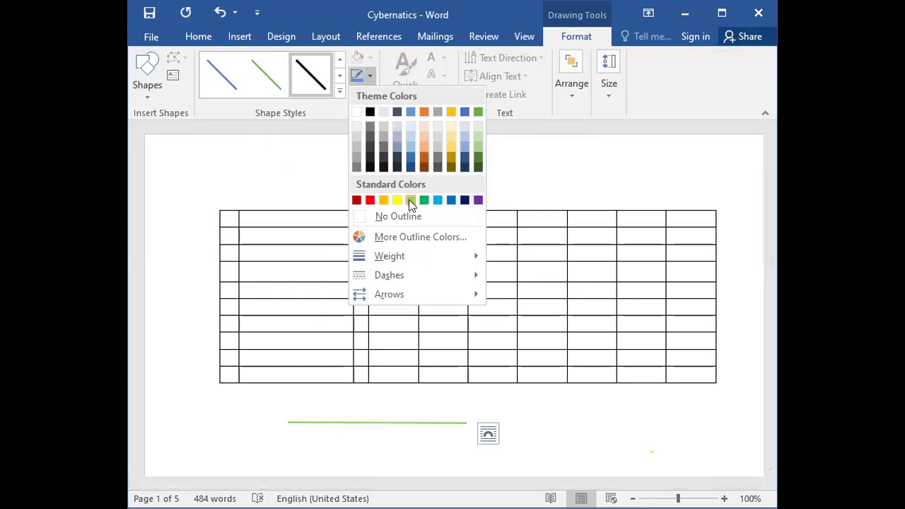
click(465, 200)
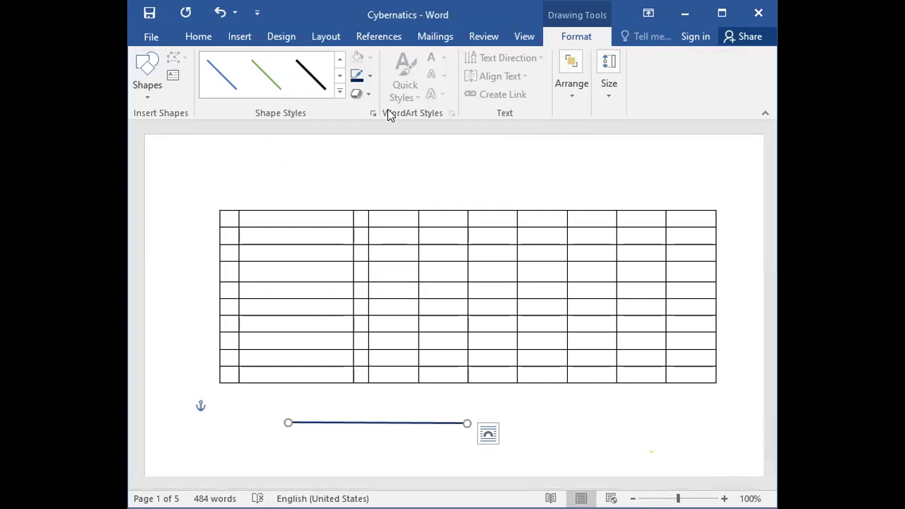
mouse_move(382, 390)
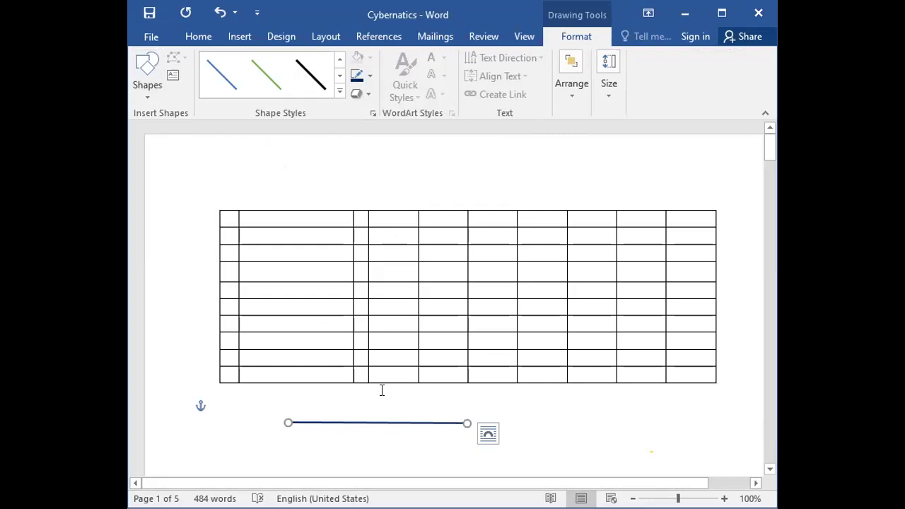
click(573, 105)
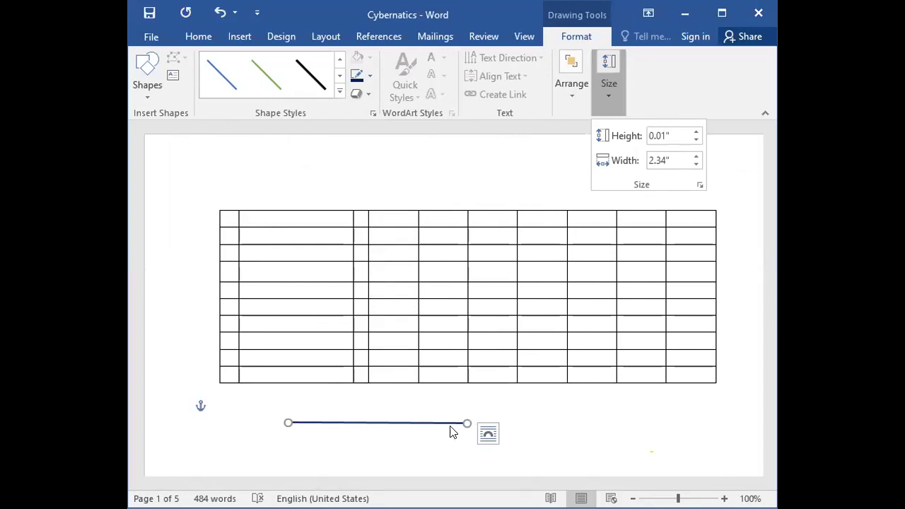
click(695, 132)
click(696, 132)
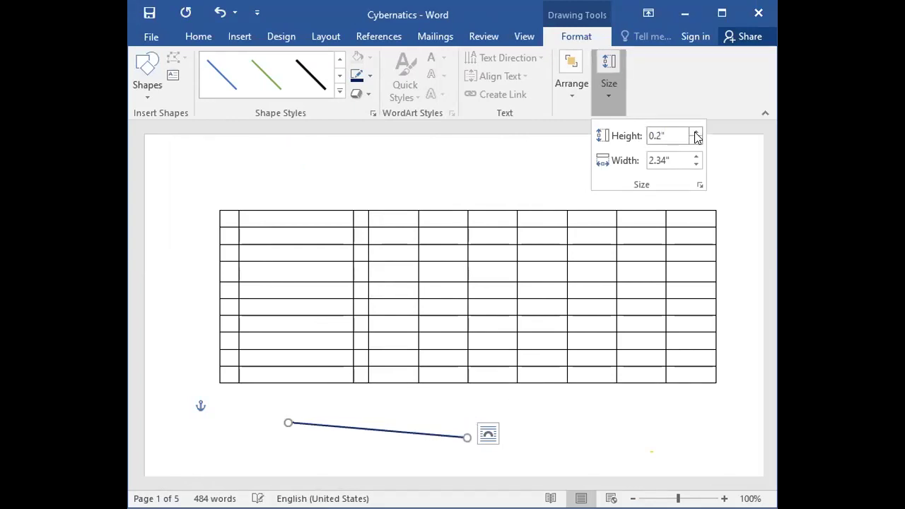
click(695, 140)
click(696, 141)
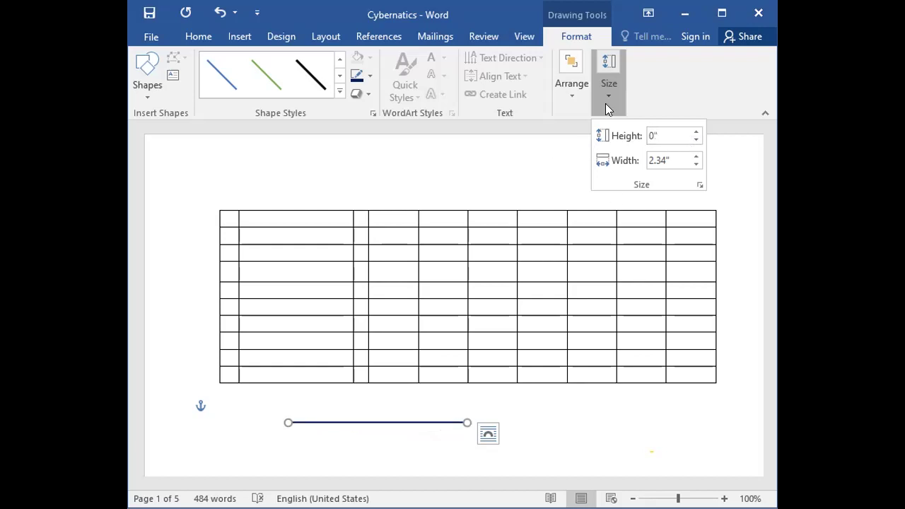
click(466, 424)
mouse_move(466, 424)
mouse_down()
mouse_move(472, 455)
mouse_move(487, 421)
mouse_move(631, 421)
mouse_up()
- Select the dark-blue line and drag it back to just below the table
scroll(438, 431, down, 4)
scroll(438, 432, up, 3)
click(438, 428)
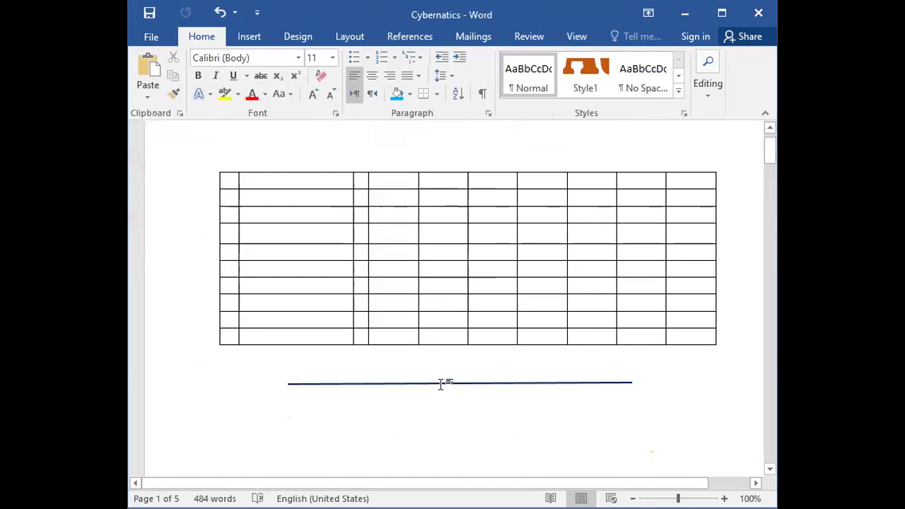
click(426, 383)
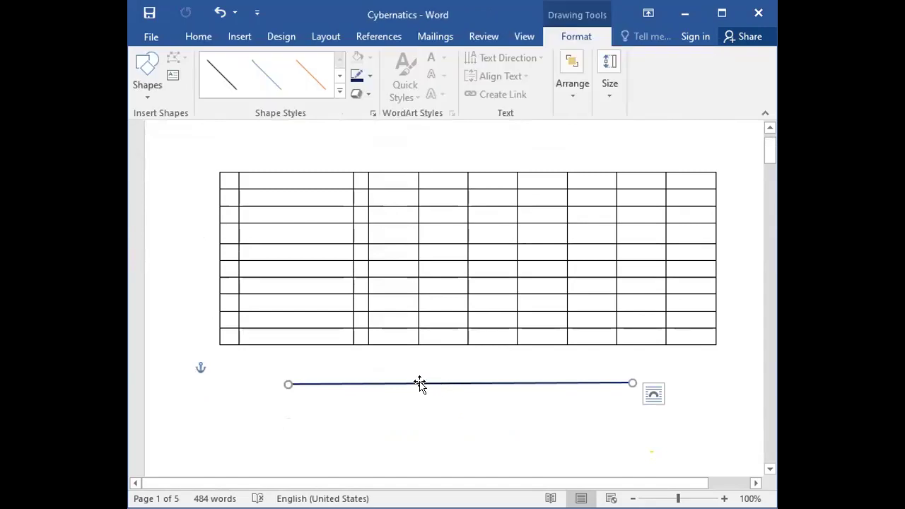
click(444, 432)
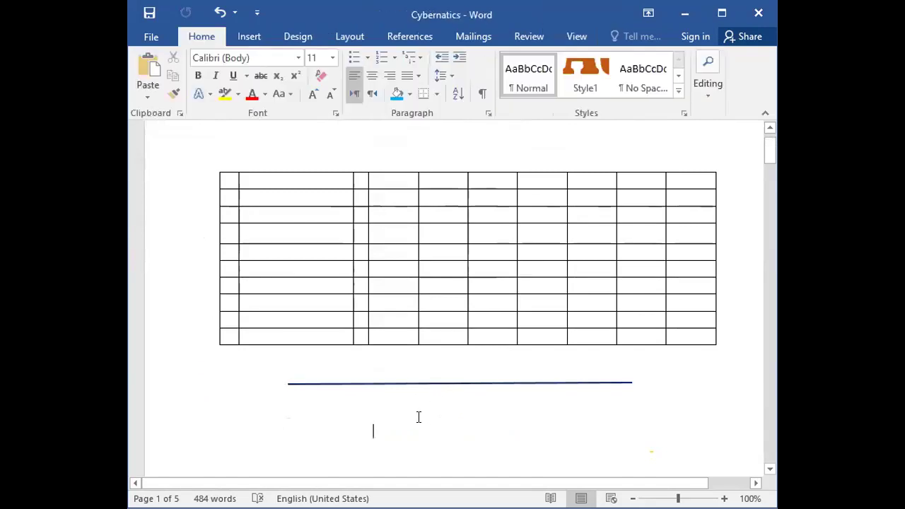
click(447, 384)
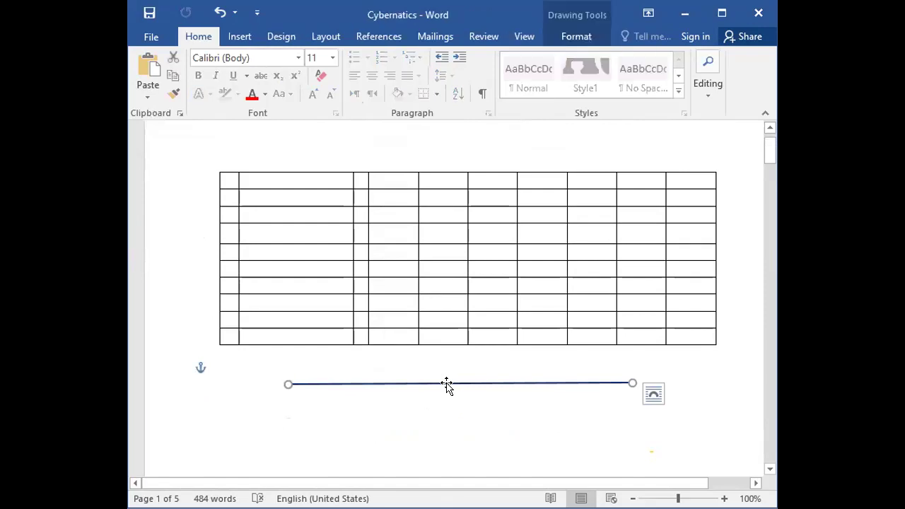
drag(447, 371, 428, 175)
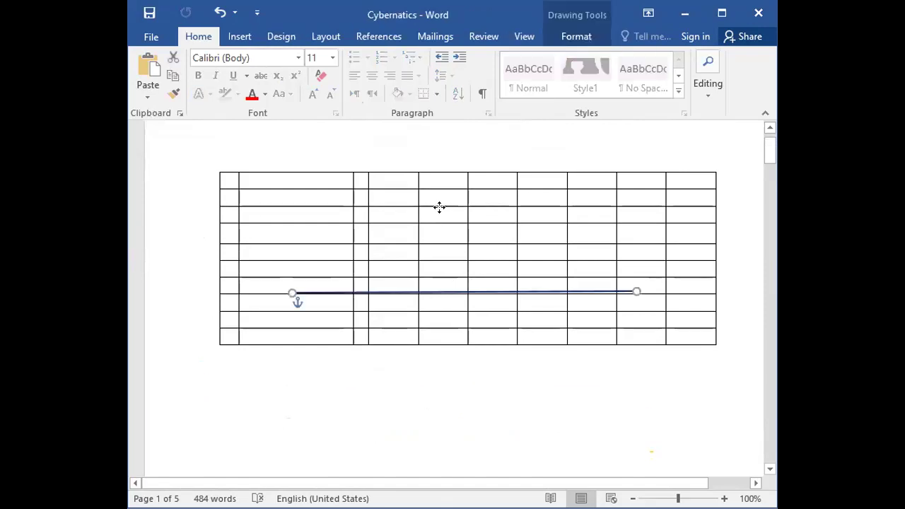
drag(433, 232, 459, 384)
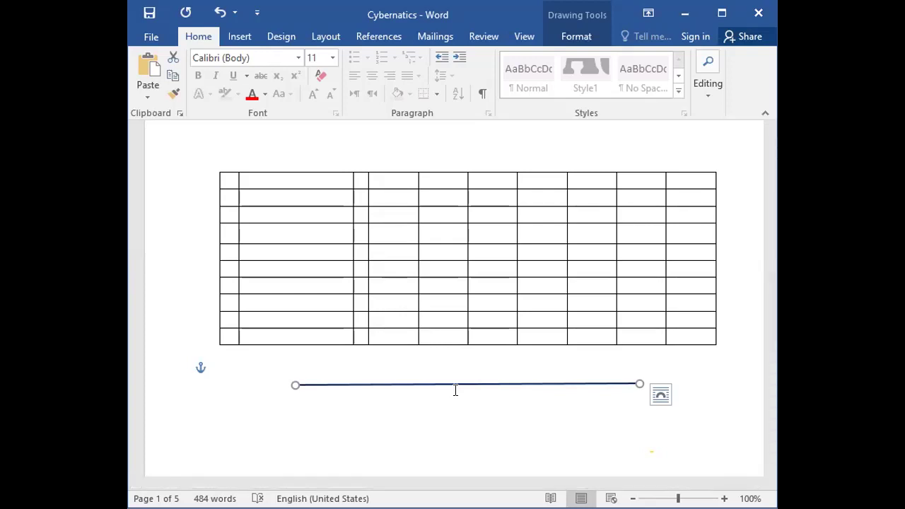
- Nudge the line with the arrow keys so it sits lower beneath the table
key(Left)
key(Left)
key(Left)
key(Left)
key(Left)
key(Left)
key(Left)
key(Left)
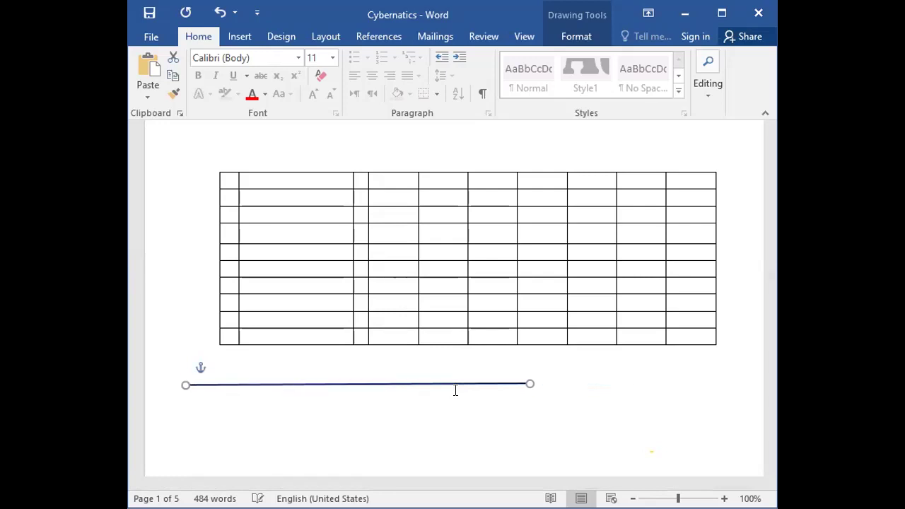
key(Right)
key(Right)
key(Right)
key(Right)
key(Right)
key(Right)
key(Right)
key(Right)
key(Right)
key(Right)
key(Right)
key(Left)
key(Left)
key(Left)
key(Left)
key(Left)
key(Left)
key(Left)
key(Left)
key(Left)
key(Left)
key(Left)
key(Left)
key(Left)
key(Left)
key(Left)
key(Left)
key(Left)
key(Left)
key(Left)
key(Left)
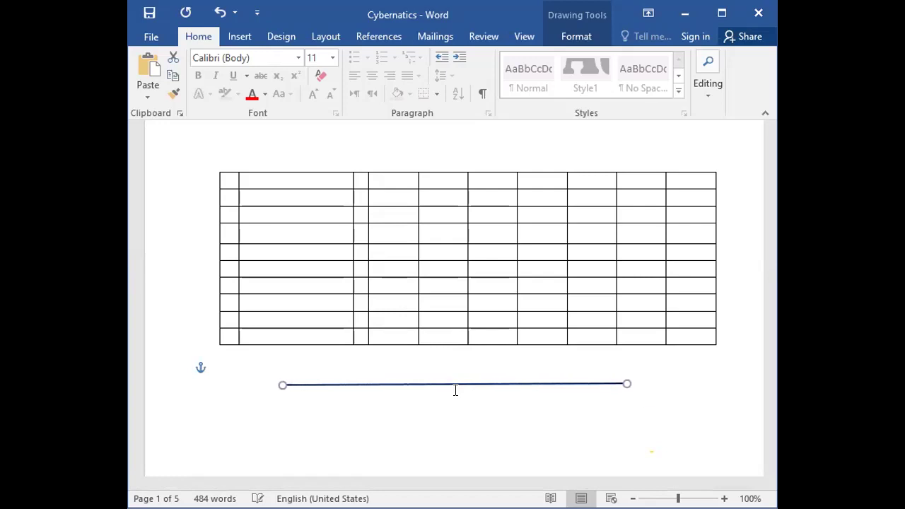
key(Down)
key(Down)
key(Down)
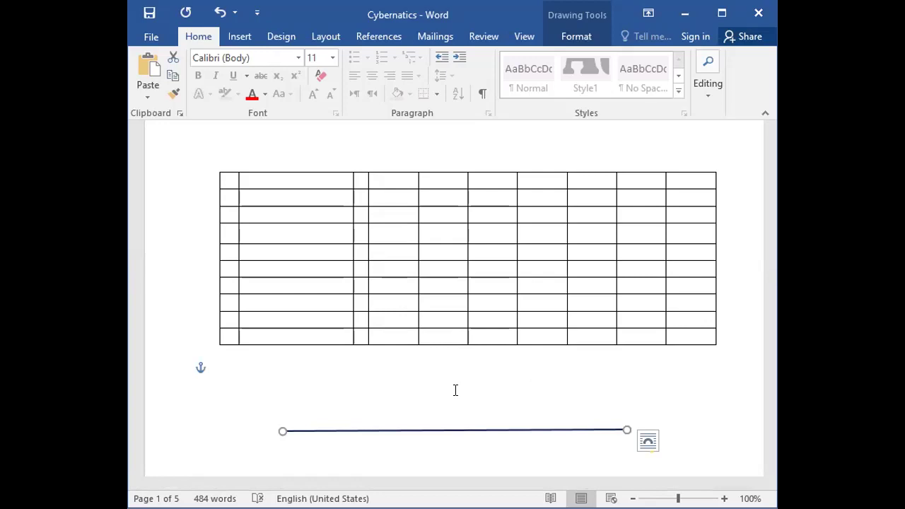
- Scroll and pan around the page to check the line's new position
scroll(432, 290, down, 3)
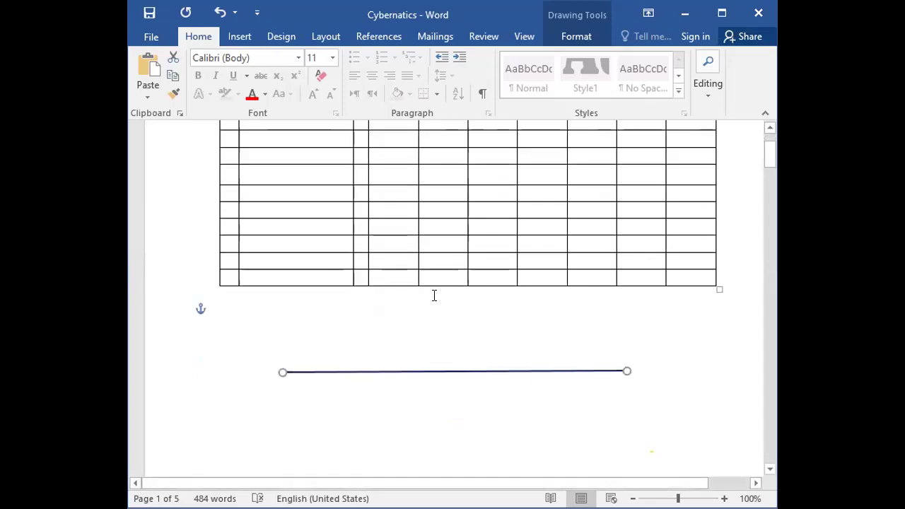
scroll(433, 295, up, 4)
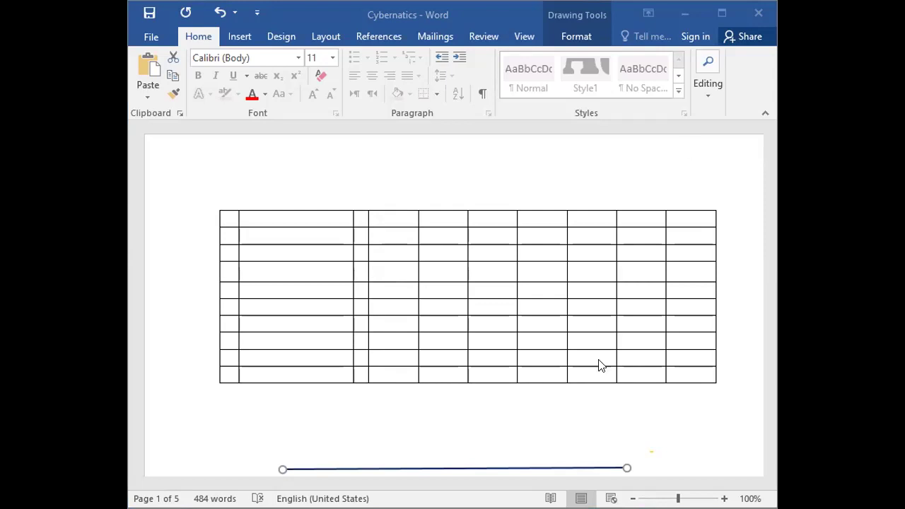
scroll(598, 365, down, 3)
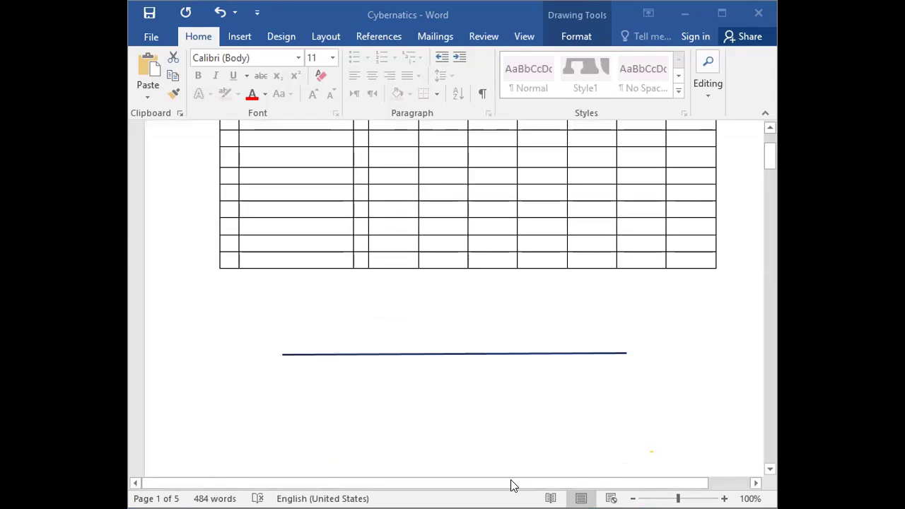
drag(624, 485, 686, 484)
drag(576, 486, 549, 485)
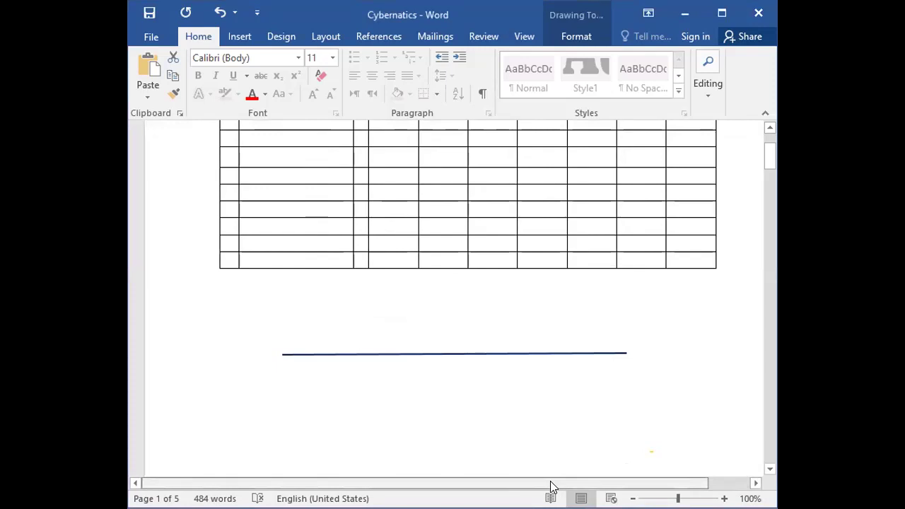
scroll(519, 363, down, 3)
scroll(518, 365, down, 1)
scroll(518, 368, down, 2)
scroll(519, 378, up, 4)
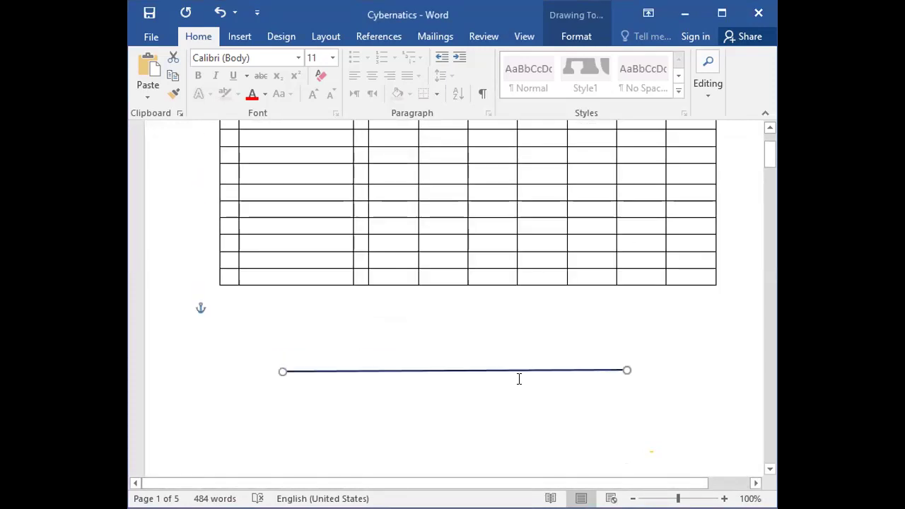
scroll(508, 357, up, 1)
scroll(503, 344, up, 2)
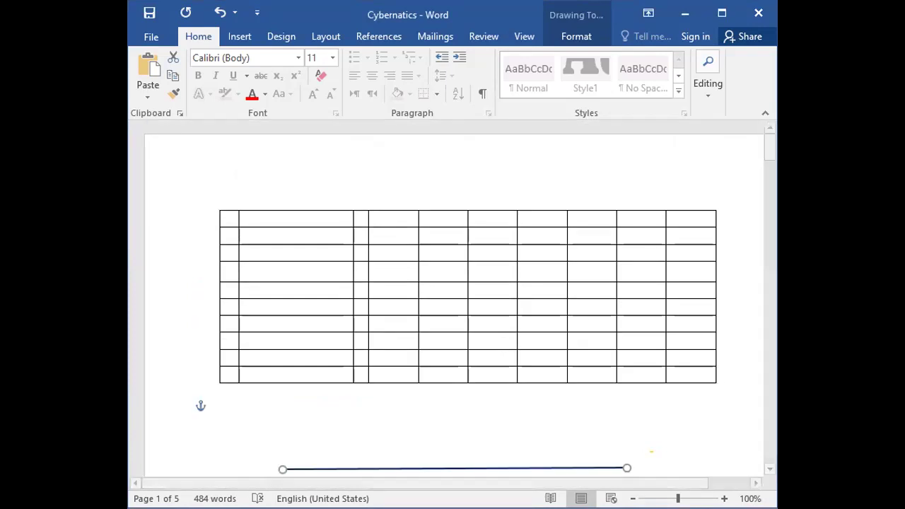
mouse_move(470, 212)
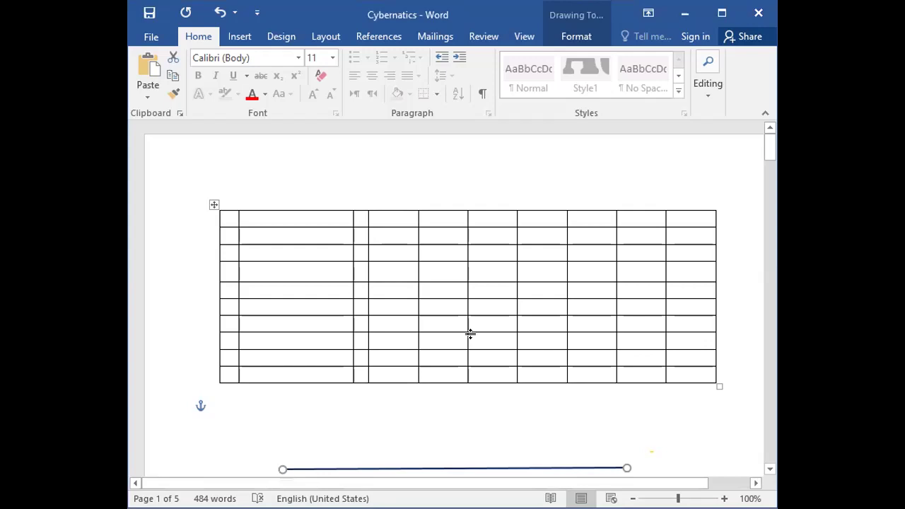
scroll(438, 389, down, 3)
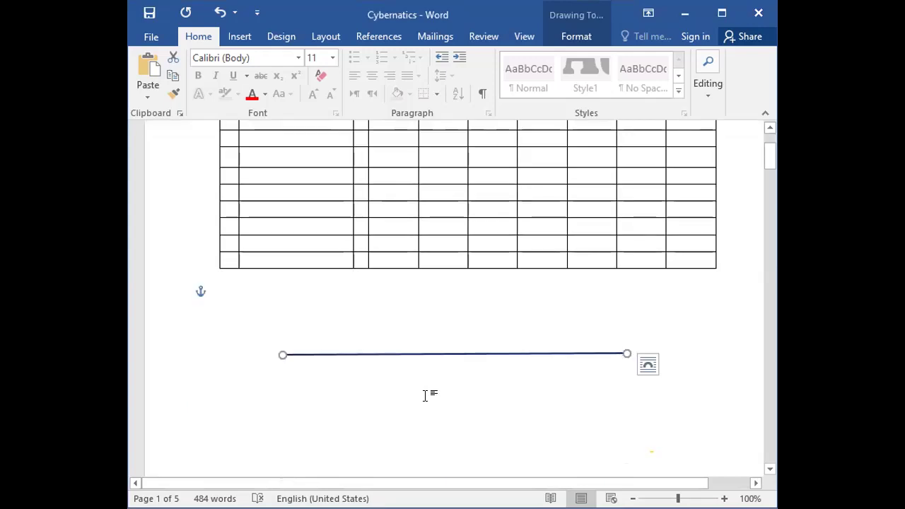
scroll(412, 303, up, 3)
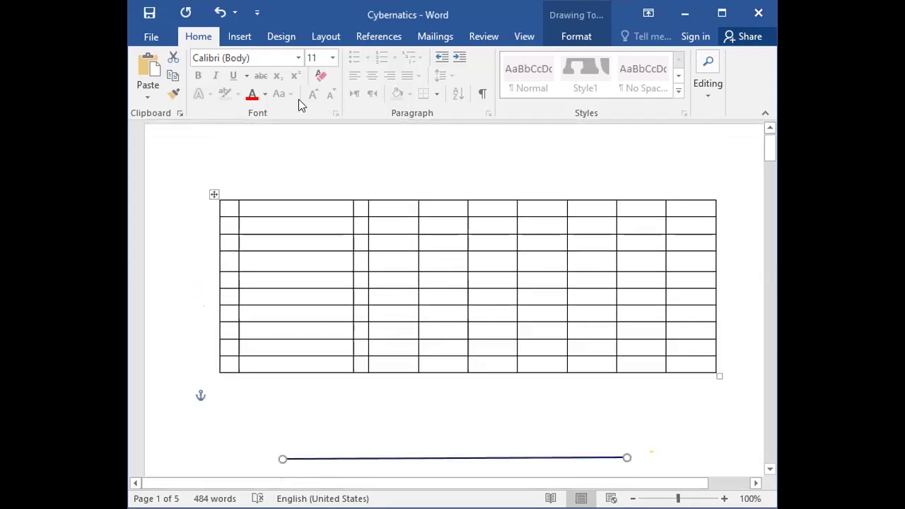
click(239, 39)
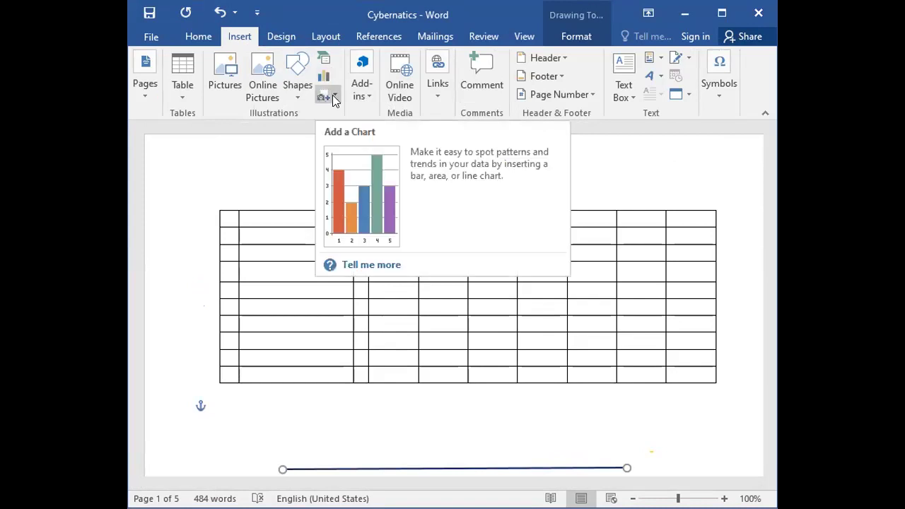
click(333, 94)
click(252, 137)
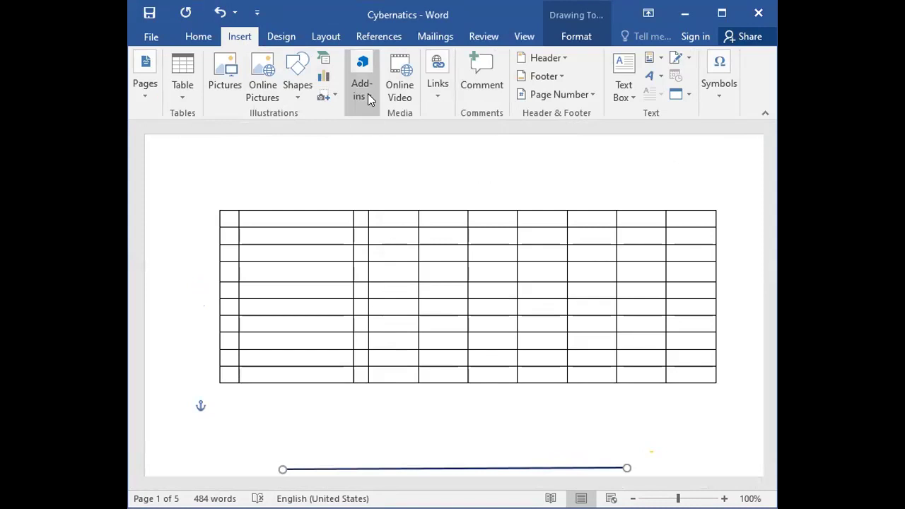
click(368, 94)
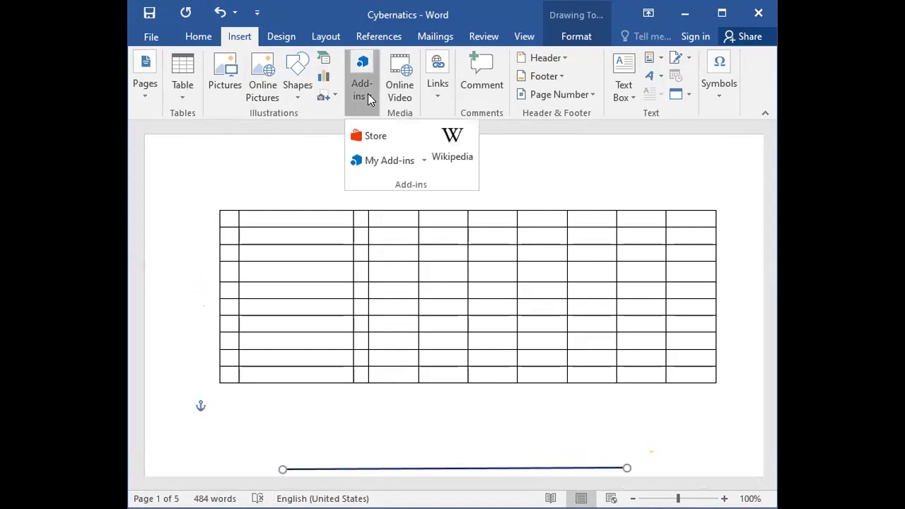
click(399, 95)
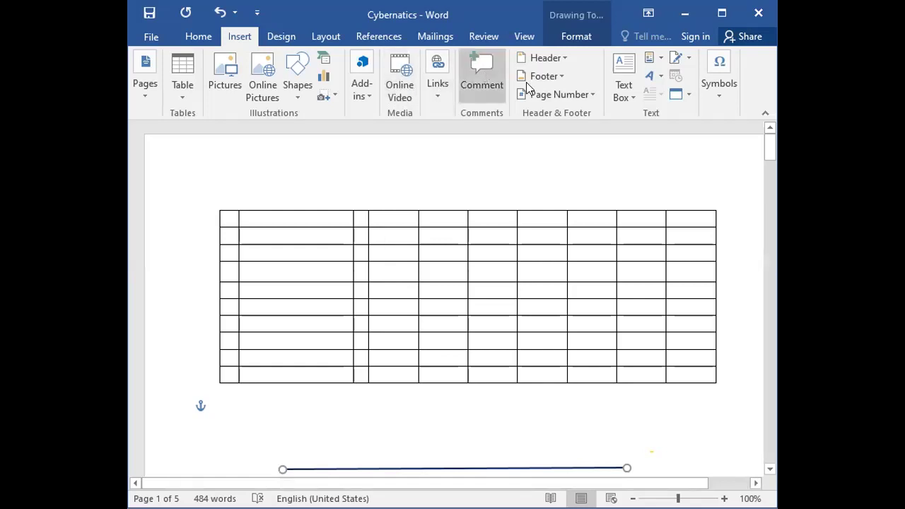
mouse_move(481, 77)
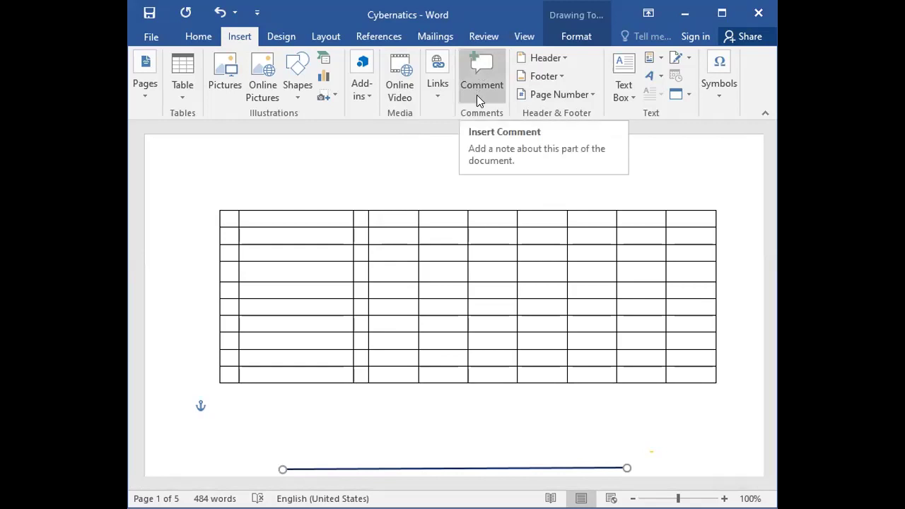
- On page 3, select the word 'Rauf' and insert a comment on it
scroll(424, 349, down, 3)
scroll(422, 349, up, 3)
scroll(422, 349, down, 5)
scroll(422, 354, down, 5)
scroll(423, 357, down, 5)
scroll(422, 359, down, 5)
scroll(422, 359, down, 3)
scroll(420, 358, down, 5)
scroll(417, 356, up, 2)
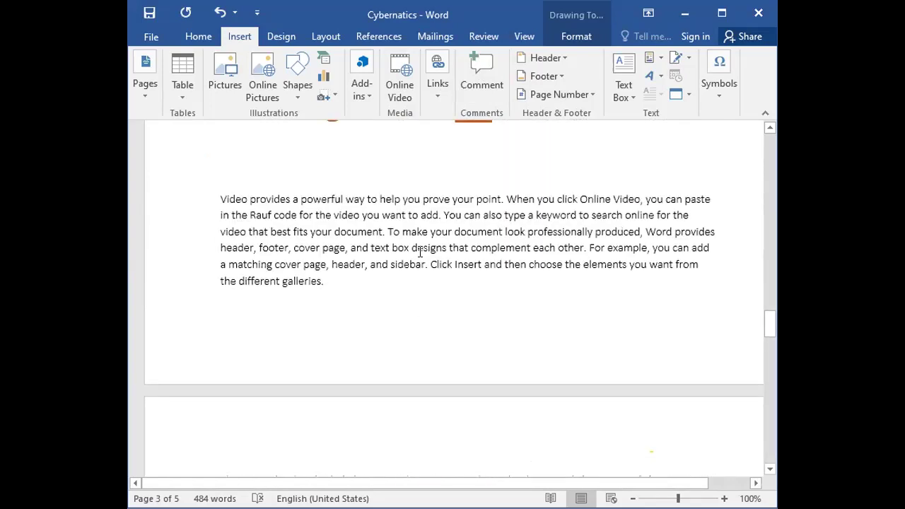
drag(402, 232, 427, 232)
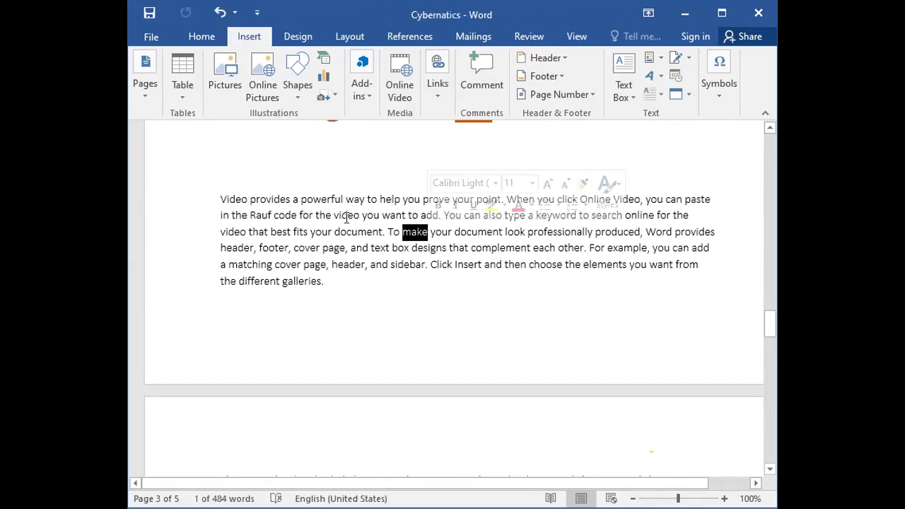
mouse_move(269, 215)
mouse_down()
mouse_move(248, 213)
mouse_move(270, 215)
mouse_up()
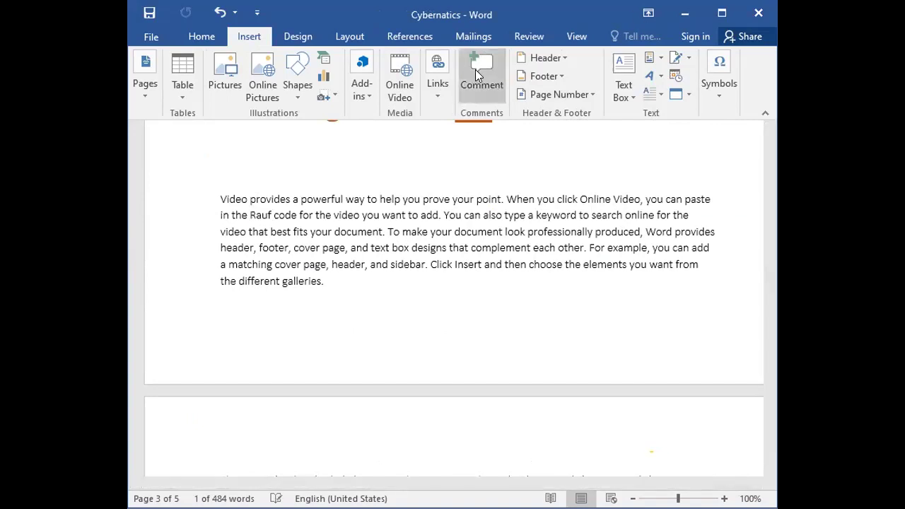
click(475, 70)
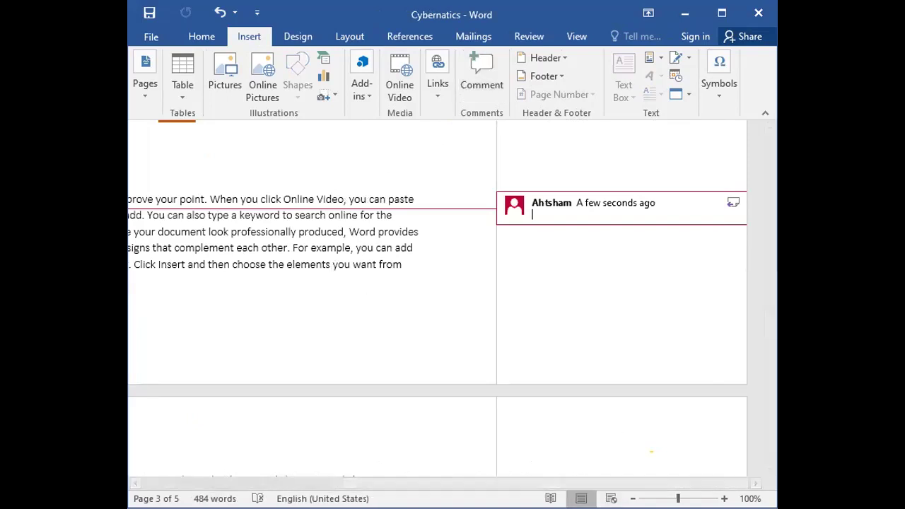
- Leave the empty comment, then bring the comment beside 'Rauf' back with Ctrl+Alt+M
drag(600, 485, 458, 485)
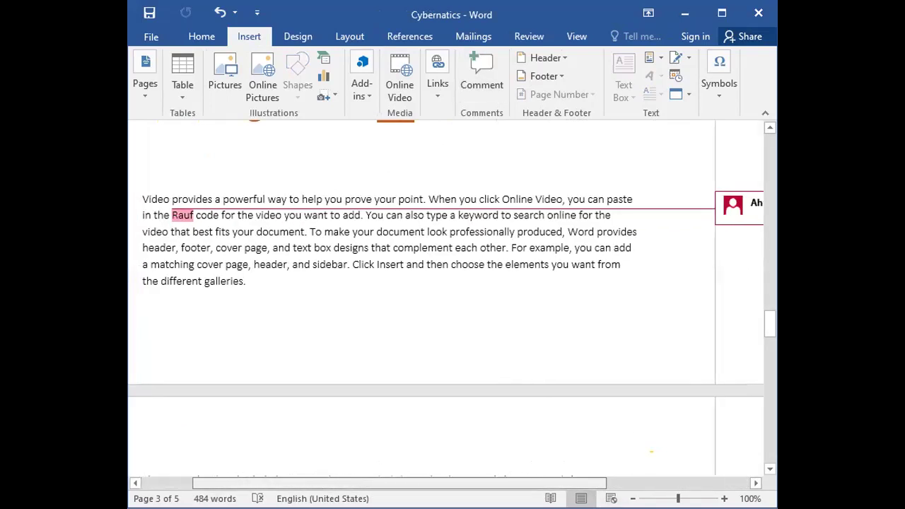
scroll(613, 159, right, 5)
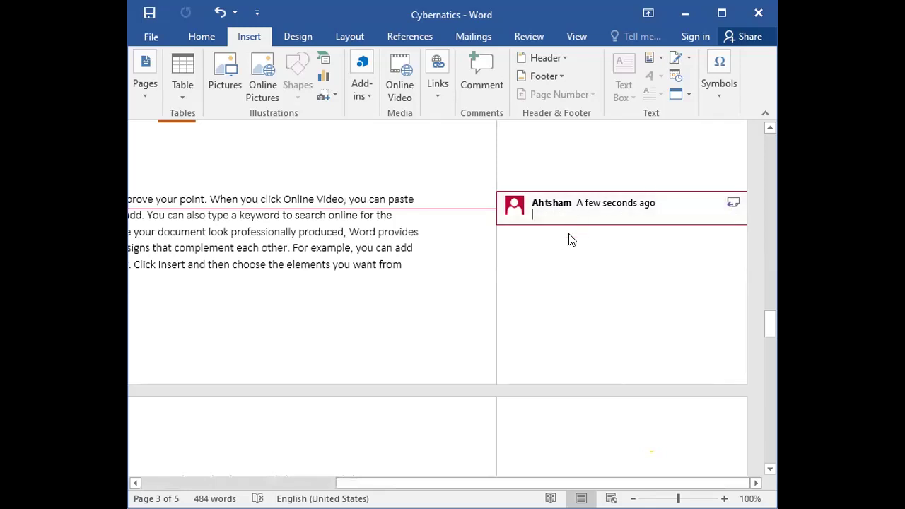
scroll(531, 237, up, 5)
scroll(533, 248, up, 2)
scroll(531, 258, up, 3)
scroll(534, 269, up, 1)
scroll(533, 280, up, 3)
scroll(533, 282, down, 4)
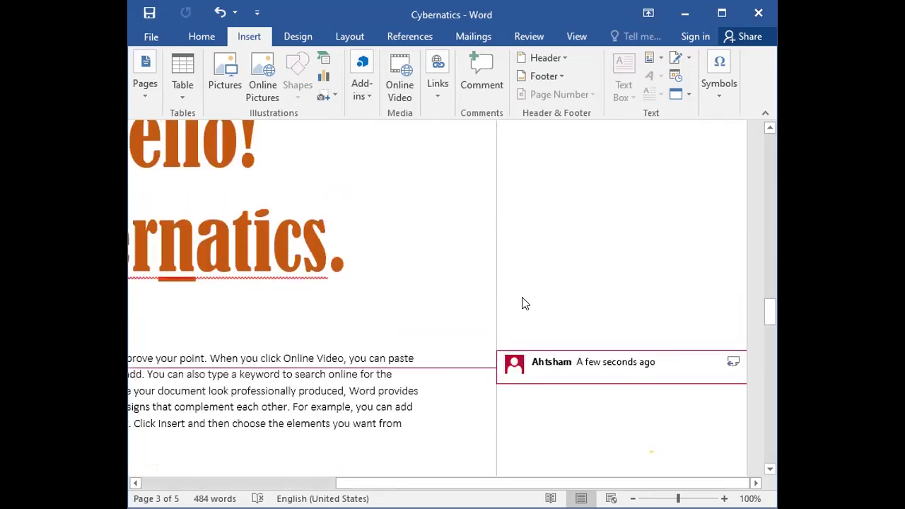
scroll(521, 303, down, 3)
key(Escape)
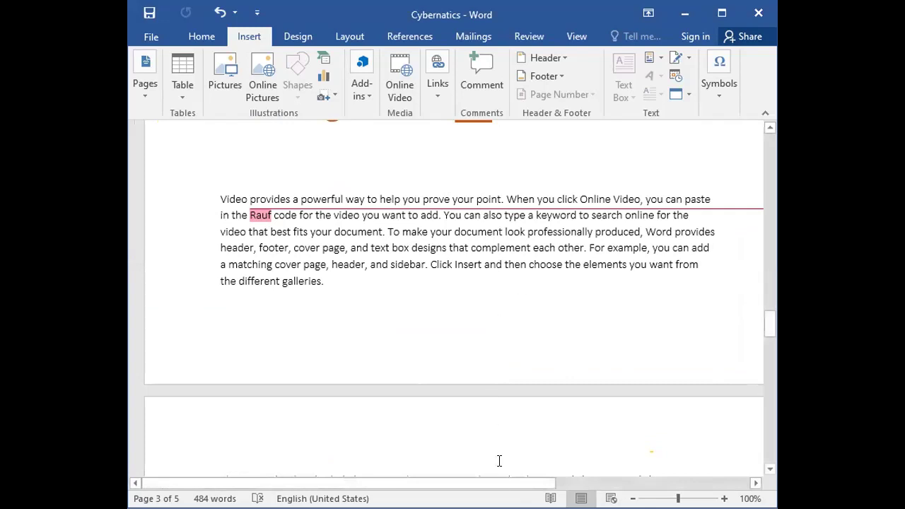
key(ctrl+alt+m)
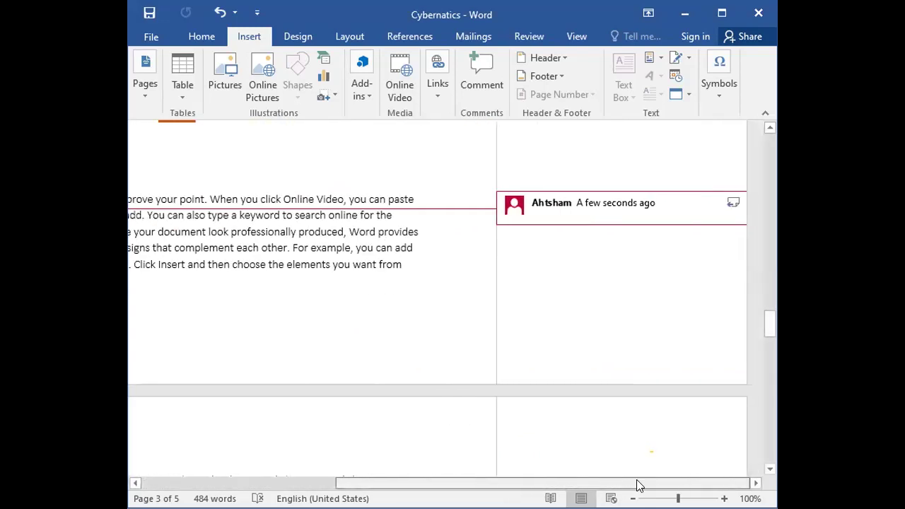
drag(636, 483, 462, 482)
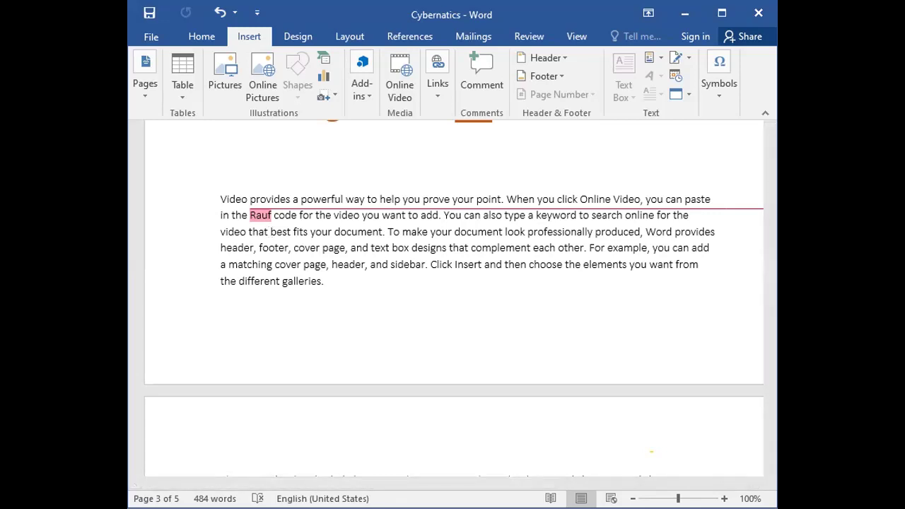
- Select 'professionally' on page 3 and open the Insert Hyperlink dialog for it
scroll(299, 248, up, 4)
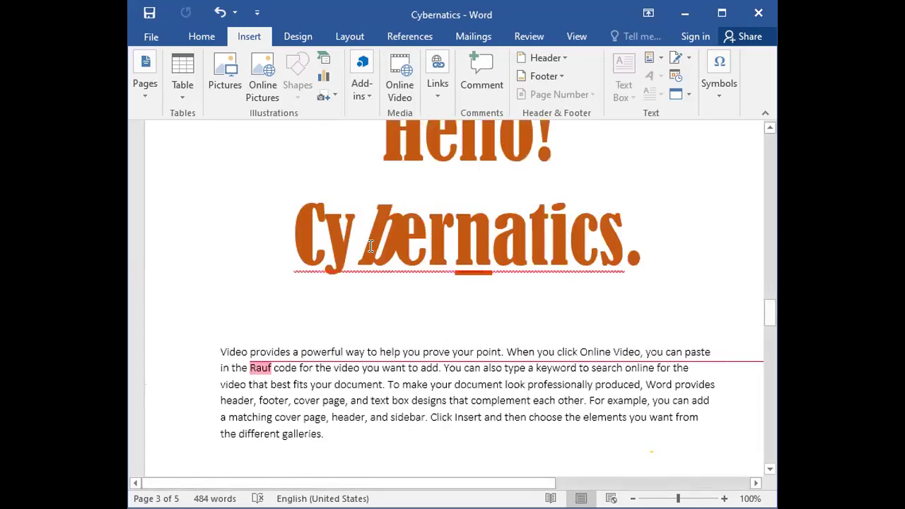
scroll(370, 247, down, 5)
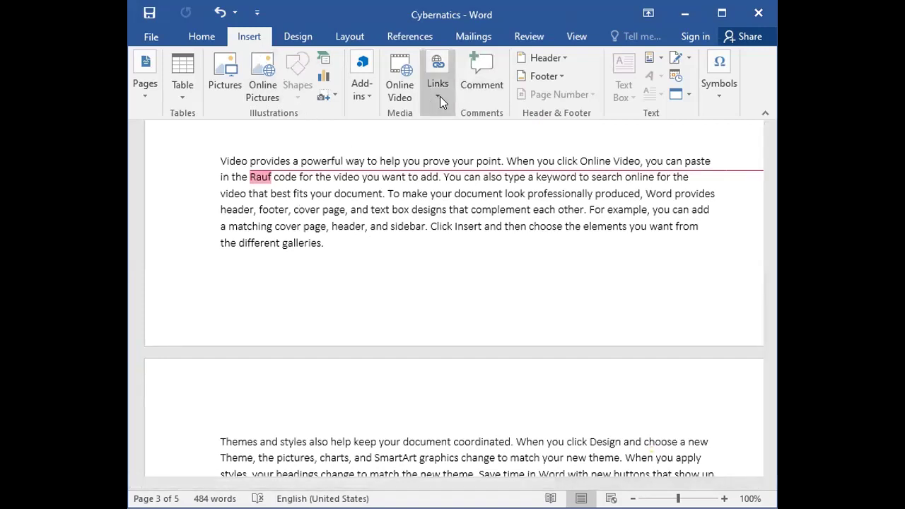
click(444, 198)
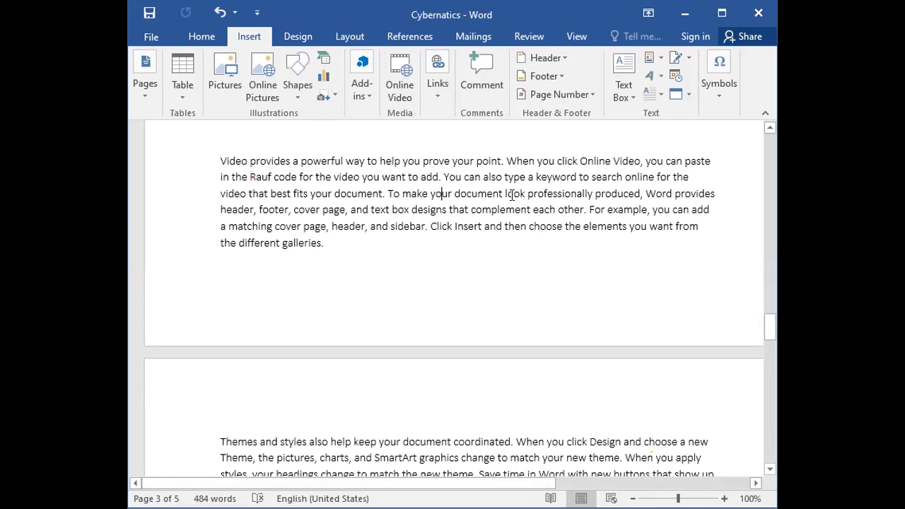
drag(526, 192, 592, 193)
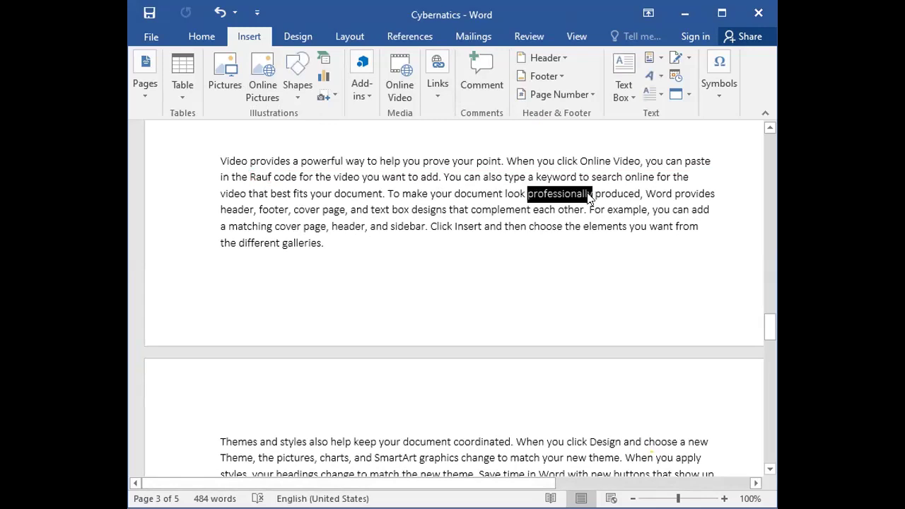
click(436, 98)
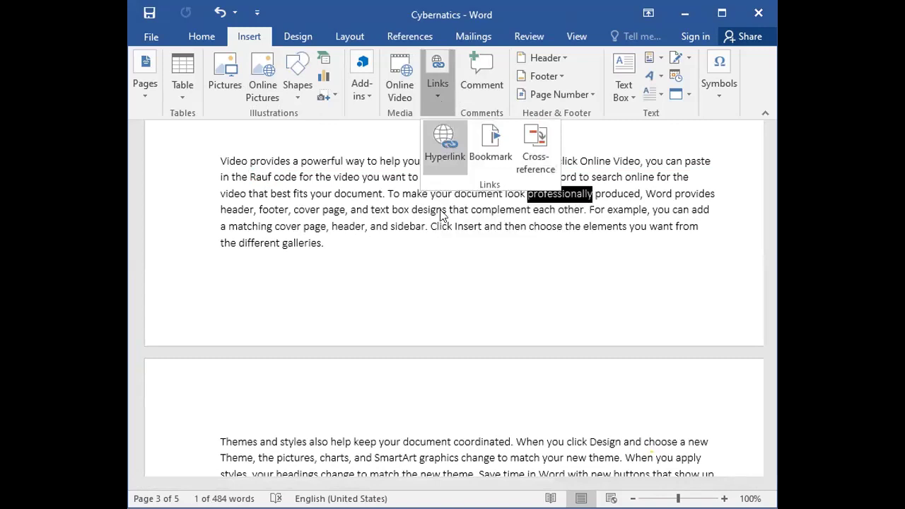
key(ctrl+k)
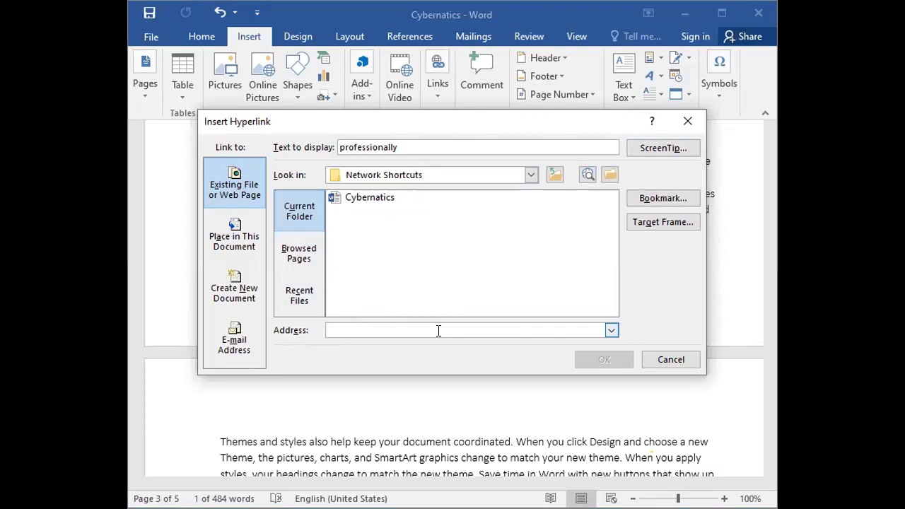
text(https:)
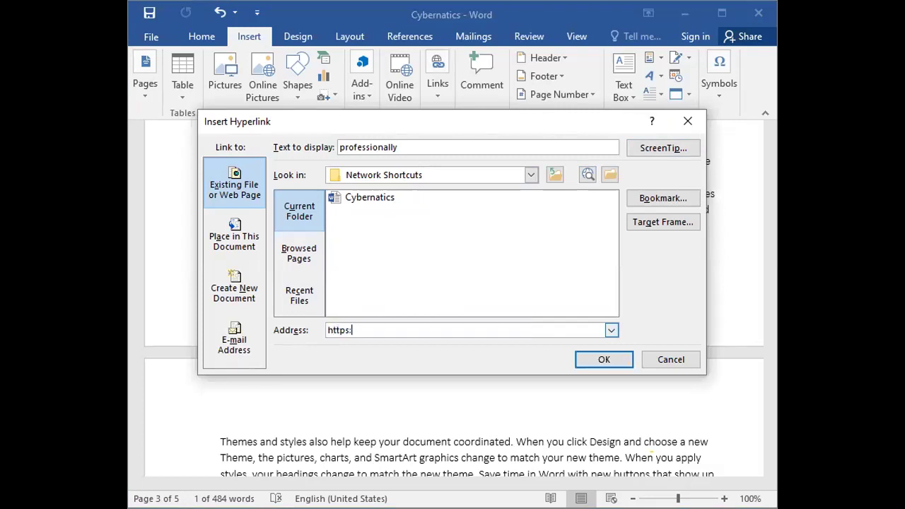
text(//cyberc)
text(a)
key(BackSpace)
key(BackSpace)
text(natis)
key(BackSpace)
text(cs)
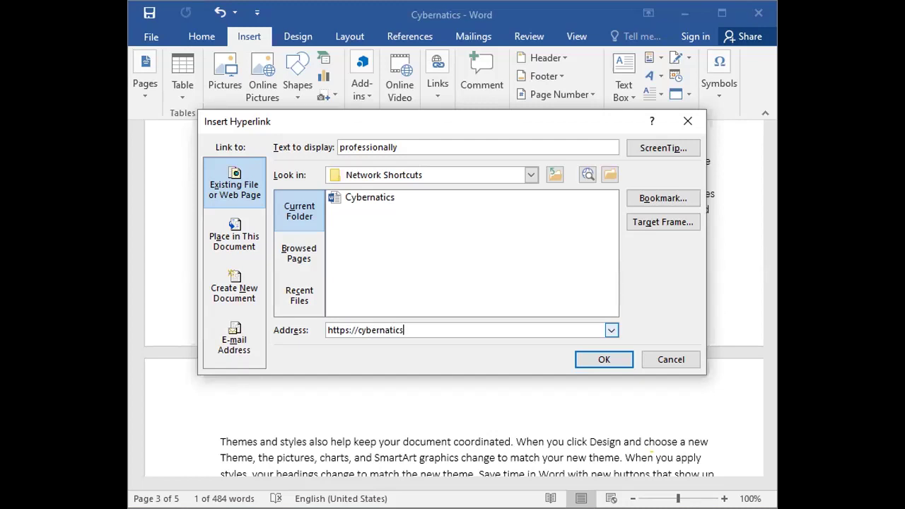
text(.)
text(com)
key(Return)
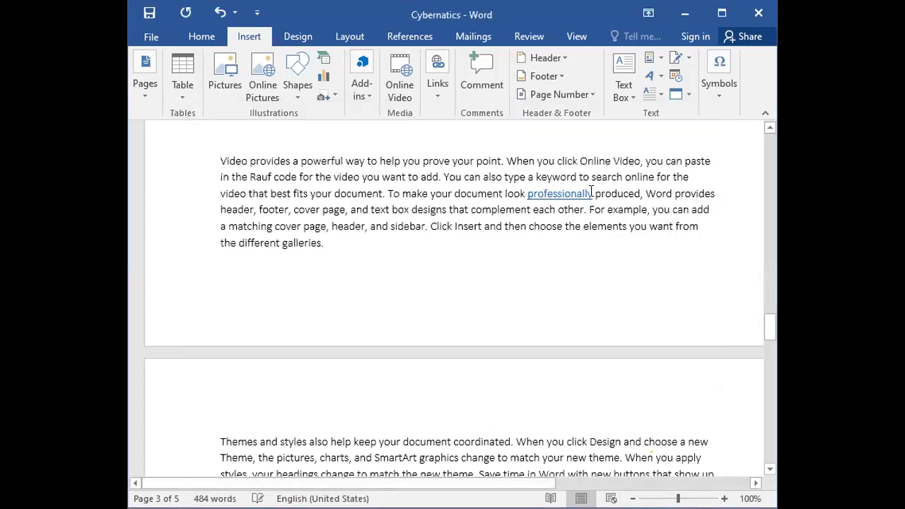
drag(592, 193, 523, 192)
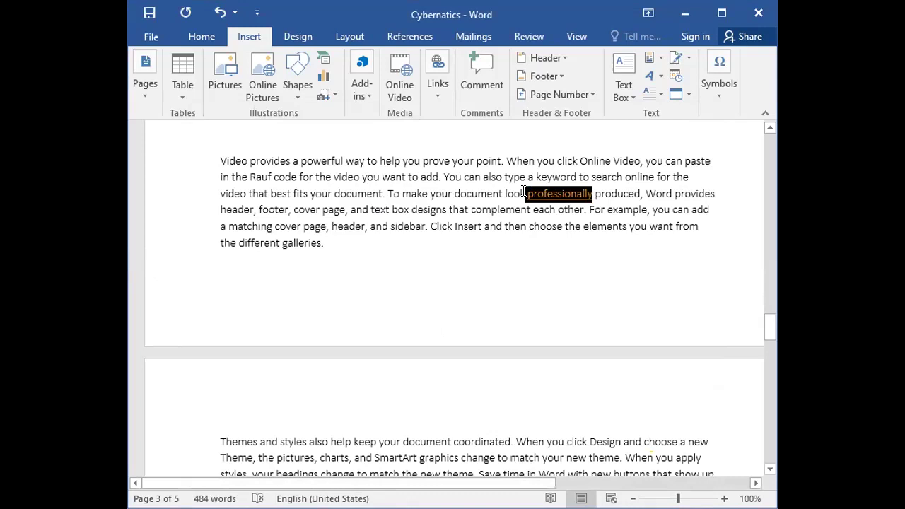
click(558, 193)
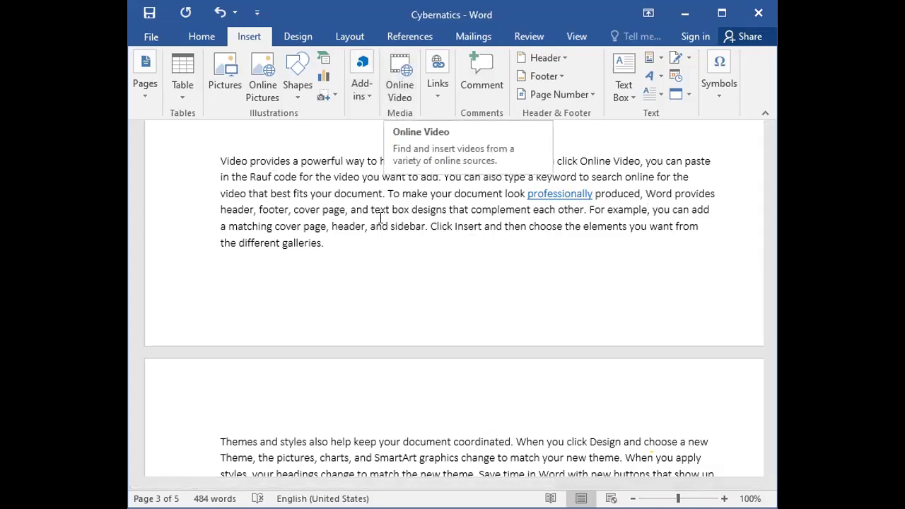
click(397, 70)
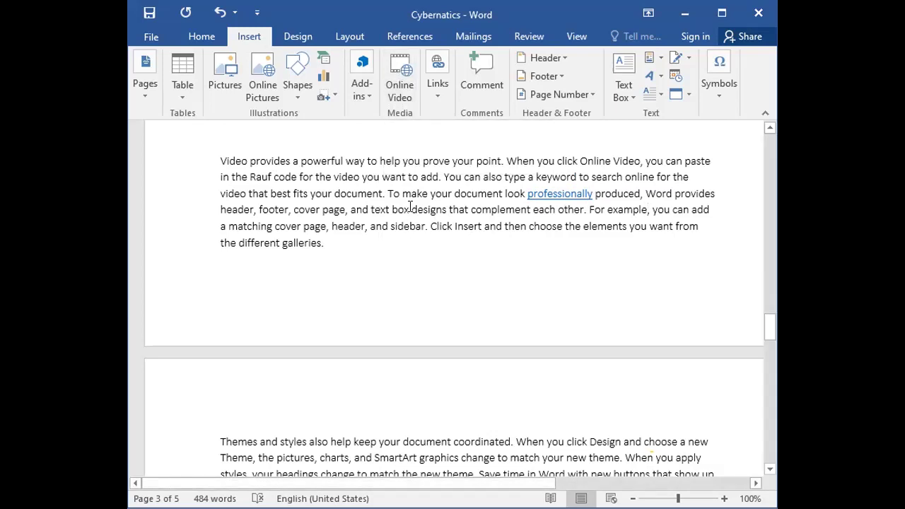
drag(410, 210, 428, 208)
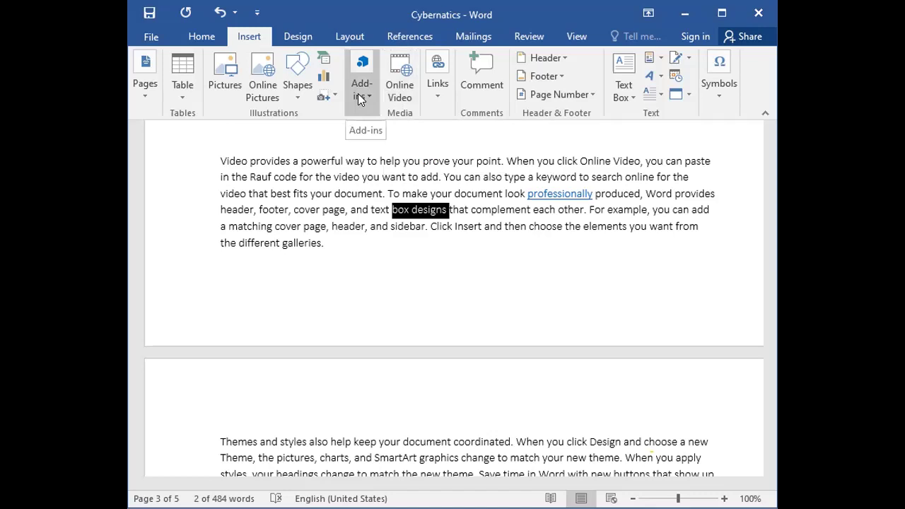
- Scroll back up to page 1 showing the table and dark-blue line
scroll(421, 163, down, 1)
scroll(421, 170, down, 3)
scroll(422, 175, down, 5)
scroll(422, 175, down, 5)
scroll(423, 173, down, 5)
scroll(423, 173, up, 2)
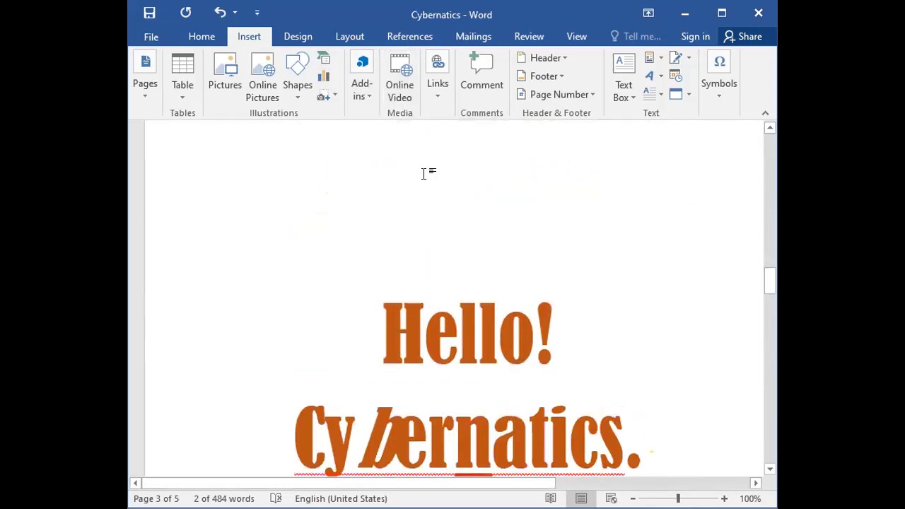
scroll(423, 173, up, 2)
scroll(423, 173, up, 2)
scroll(423, 173, up, 2)
scroll(422, 173, up, 4)
scroll(422, 174, up, 3)
scroll(421, 173, up, 2)
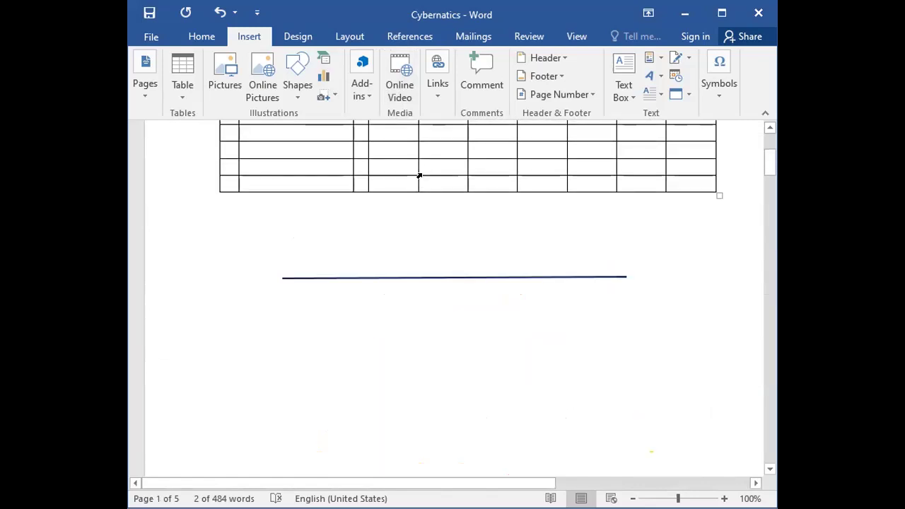